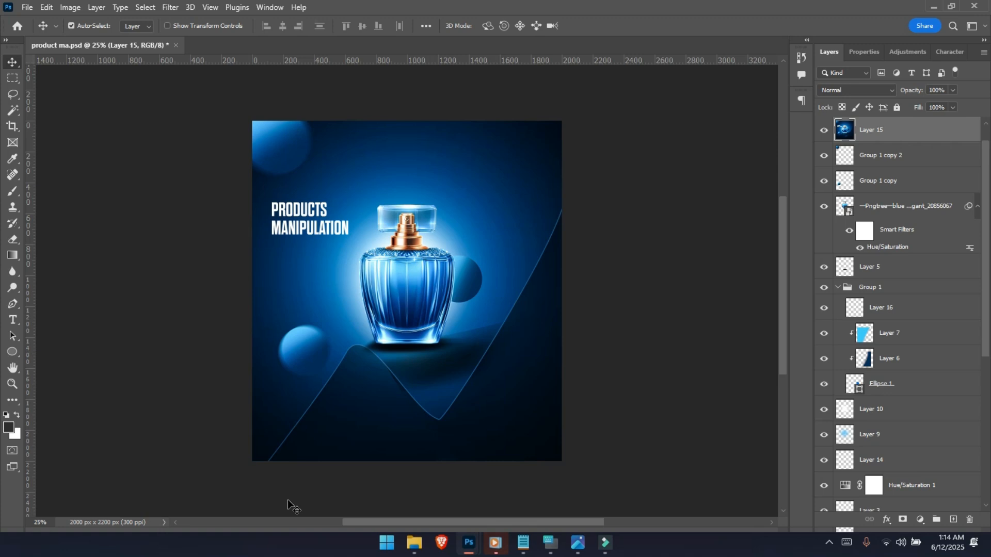
# - Create a new 2000 x 2200 px document at 300 pixels/inch in RGB Color with a white background
pyautogui.click(27, 8)
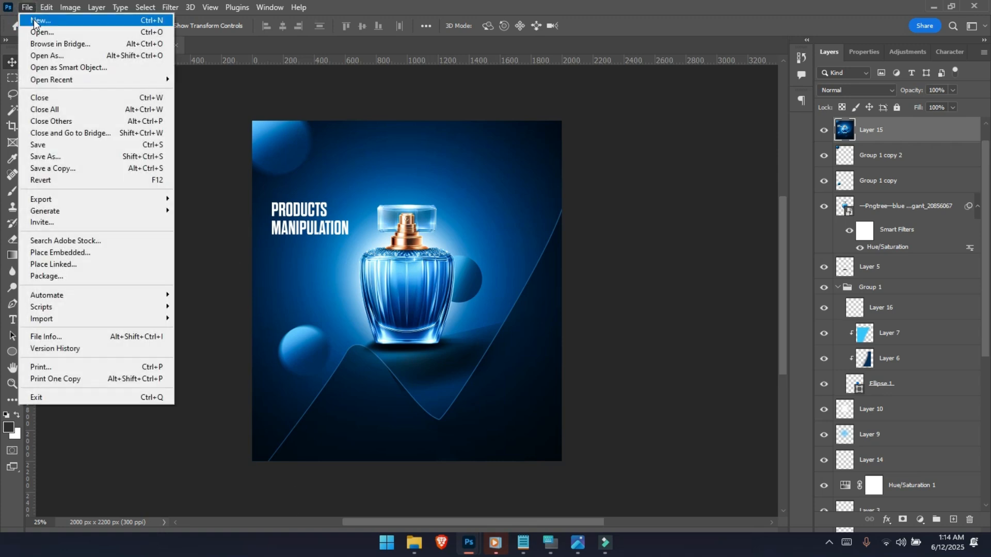
pyautogui.click(34, 23)
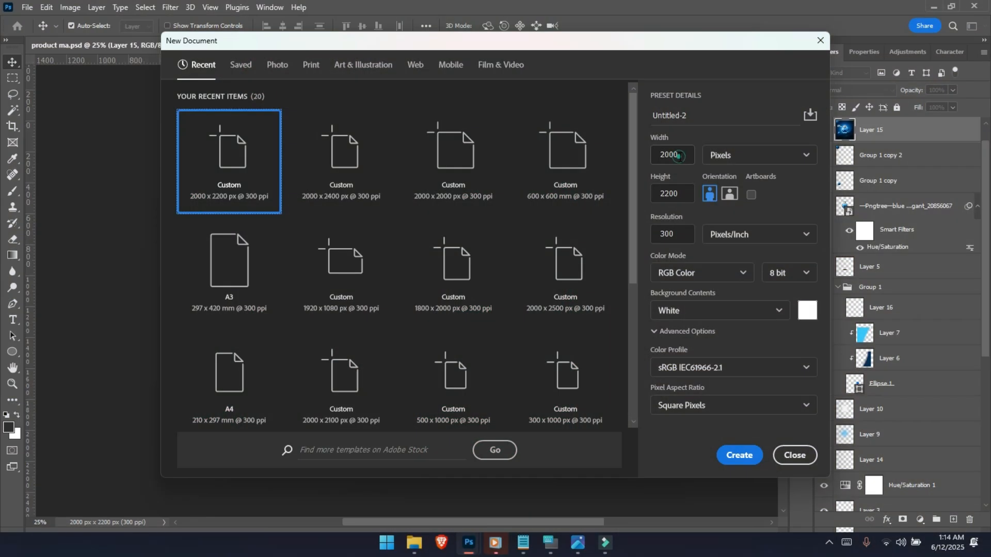
pyautogui.click(683, 155)
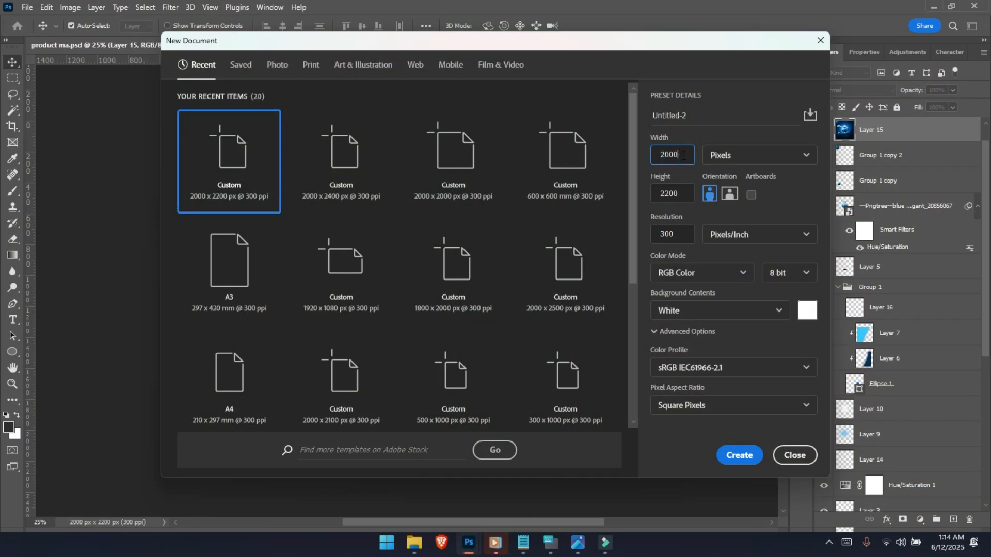
pyautogui.click(678, 193)
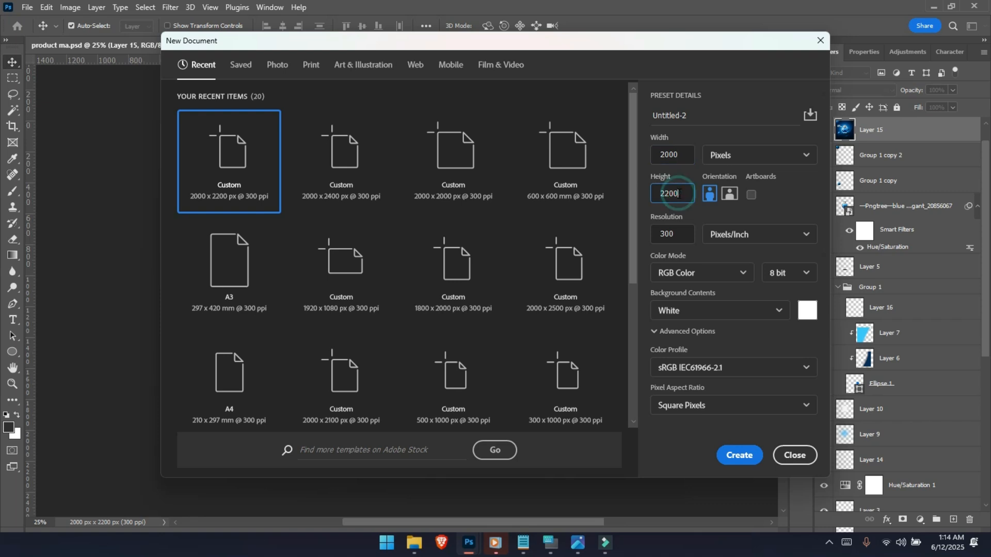
pyautogui.click(678, 235)
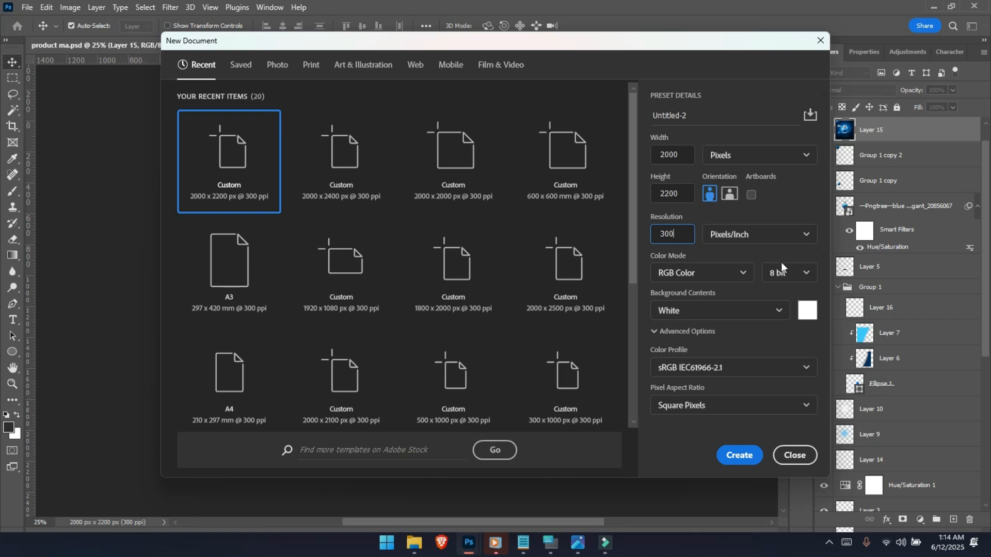
pyautogui.click(738, 455)
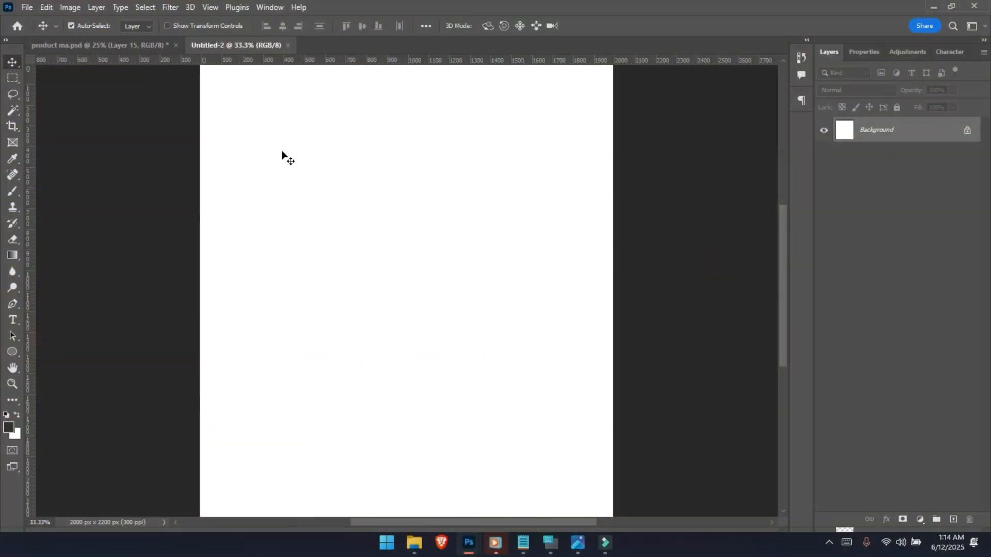
pyautogui.hotkey('ctrl', '0')
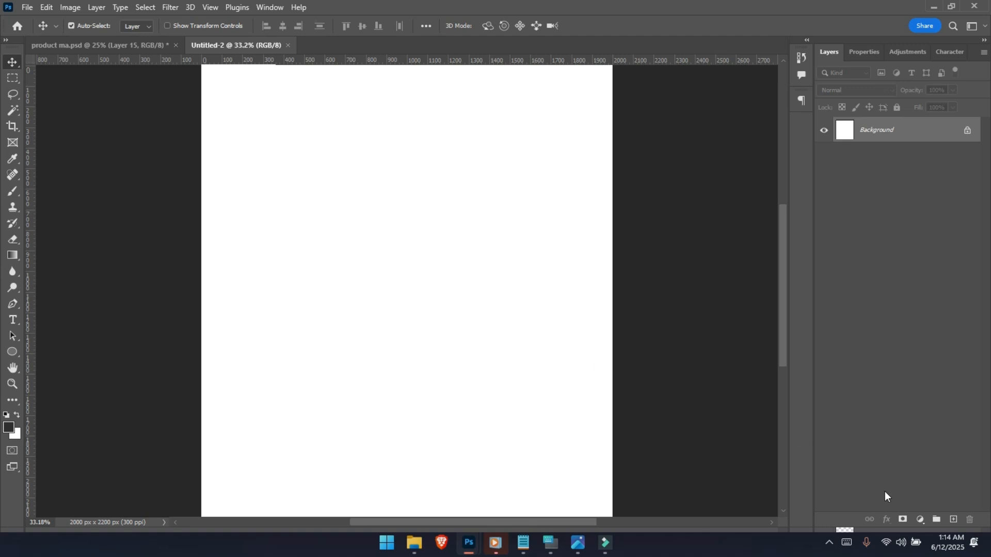
# - Add a Solid Color fill layer in colour 001121, using the code noted in the open Notepad file
pyautogui.click(920, 520)
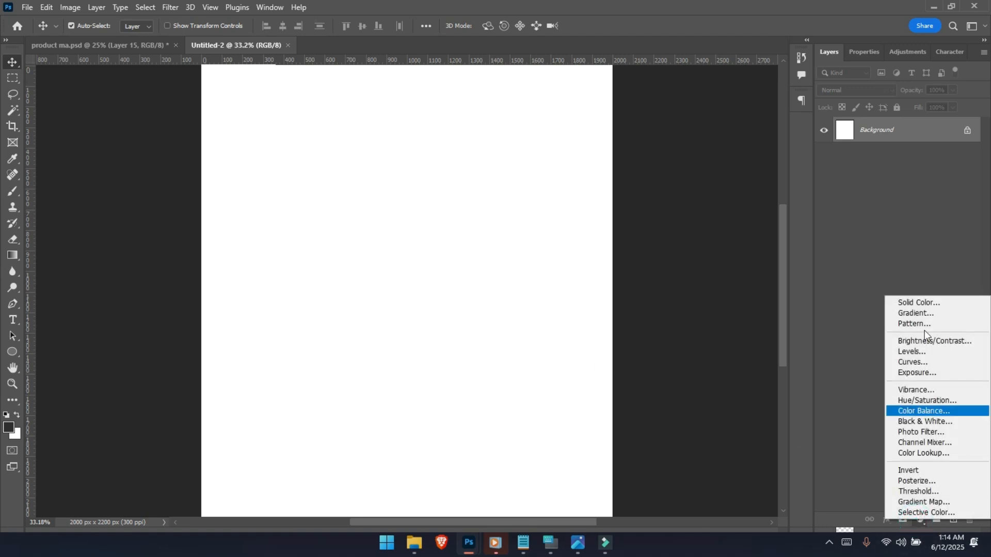
pyautogui.click(912, 302)
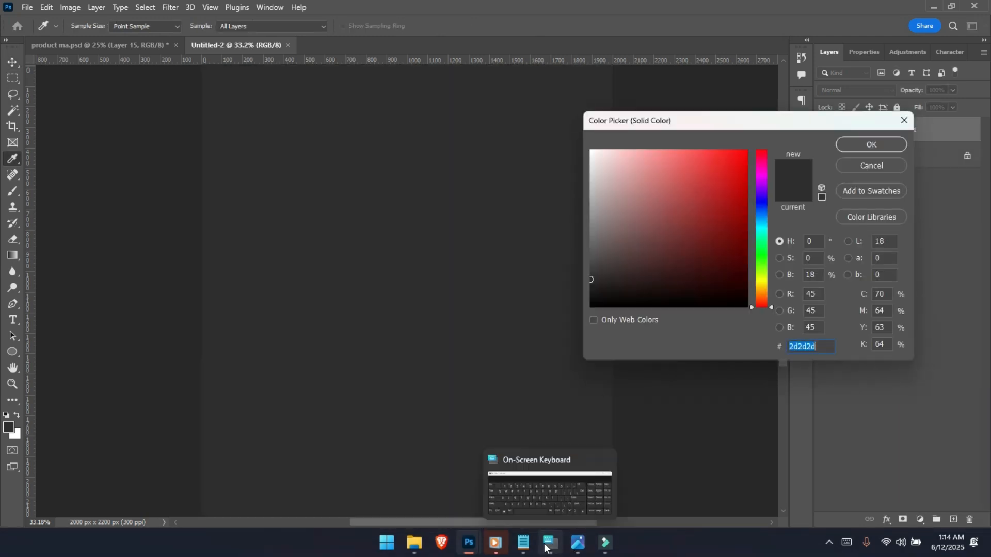
pyautogui.moveTo(523, 543)
pyautogui.click(510, 485)
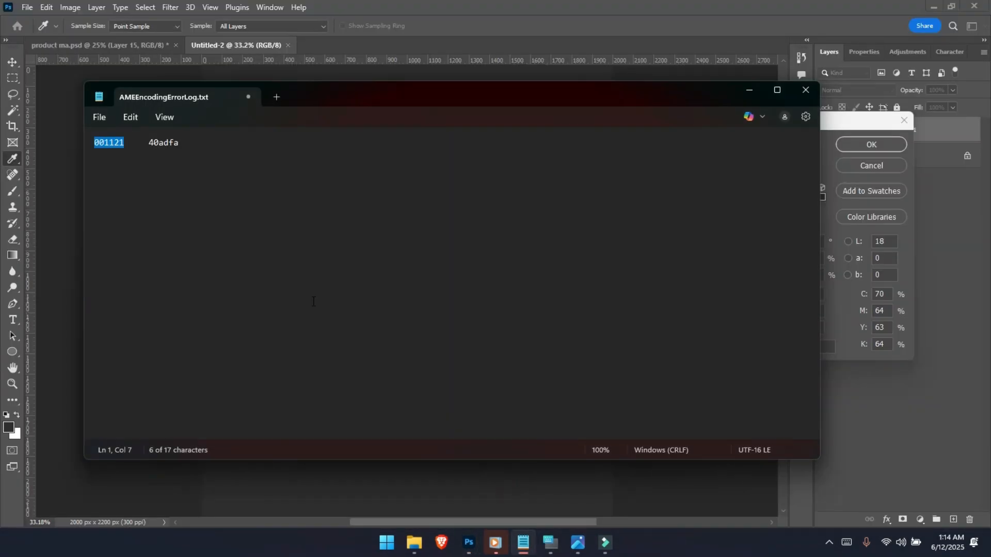
pyautogui.click(601, 5)
pyautogui.click(824, 344)
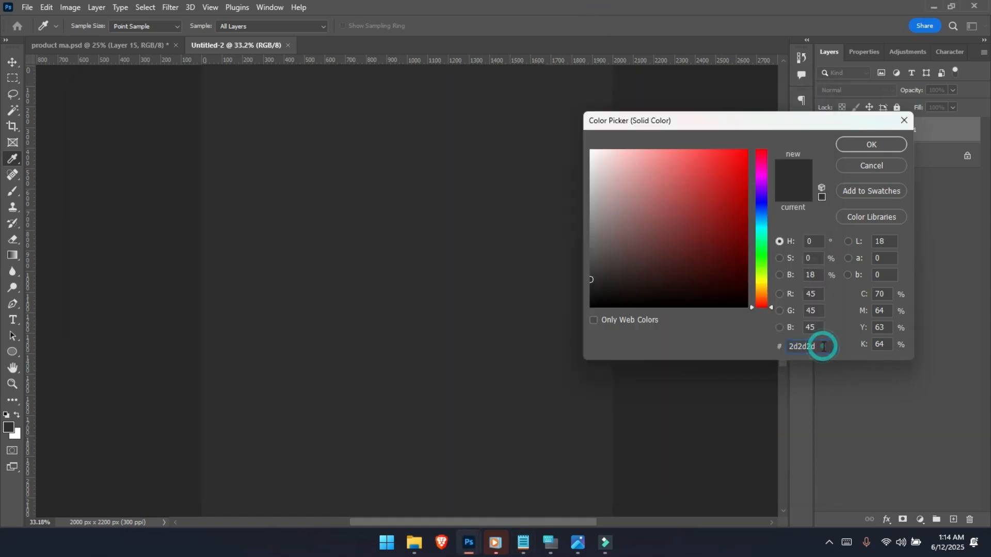
pyautogui.doubleClick(823, 347)
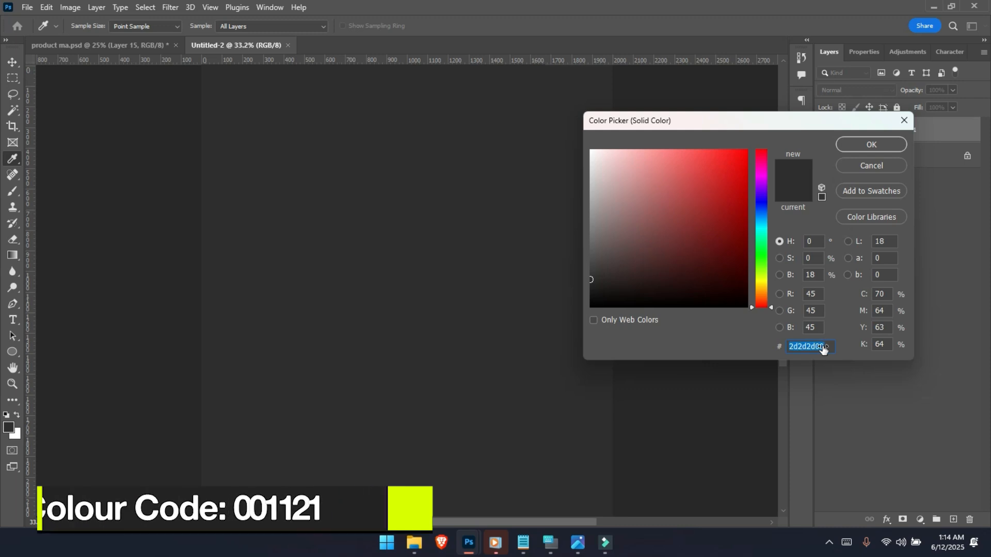
pyautogui.write('001121')
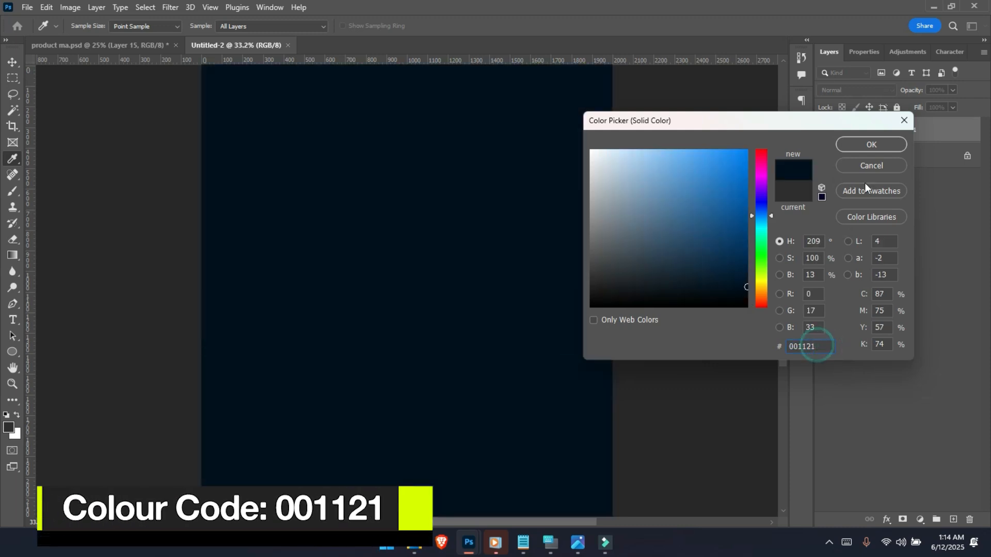
pyautogui.click(870, 146)
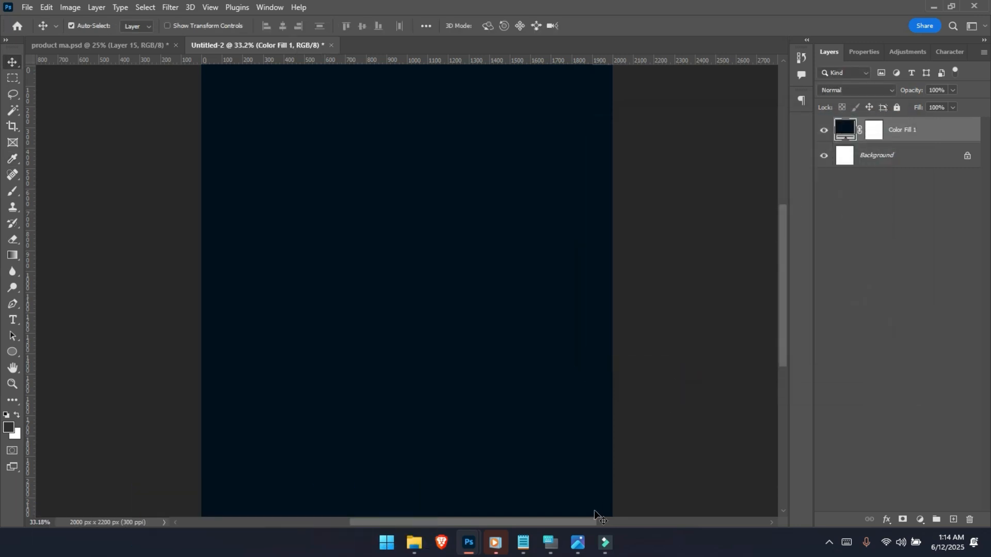
# - Copy the colour code 40adfa from the Notepad text file and return to the Photoshop document
pyautogui.click(550, 542)
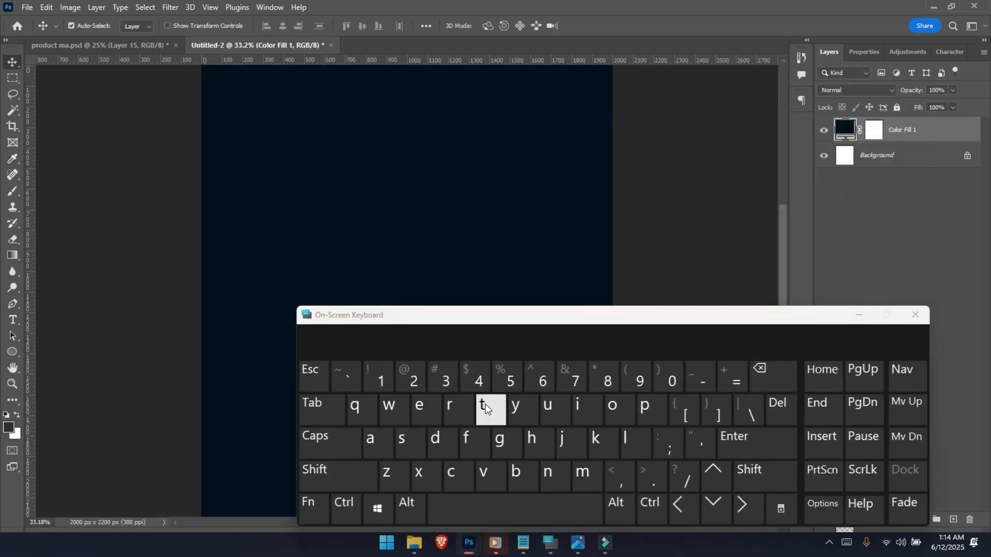
pyautogui.click(858, 316)
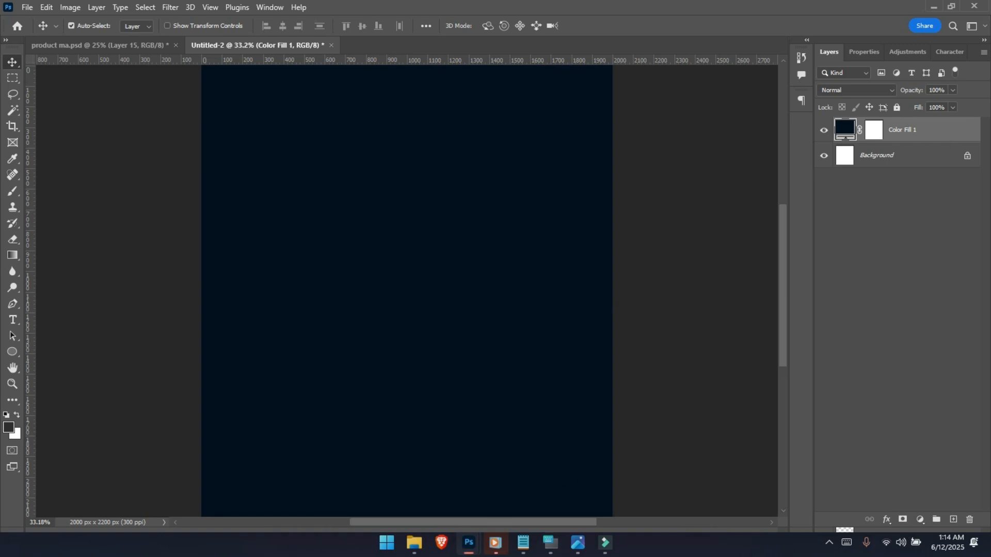
pyautogui.click(521, 548)
pyautogui.moveTo(185, 142); pyautogui.dragTo(152, 140)
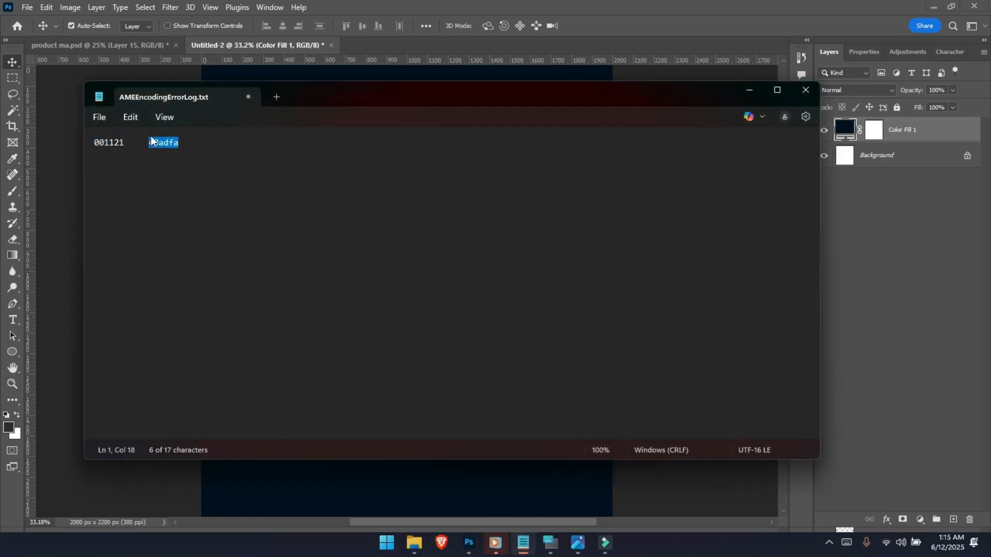
pyautogui.click(377, 1)
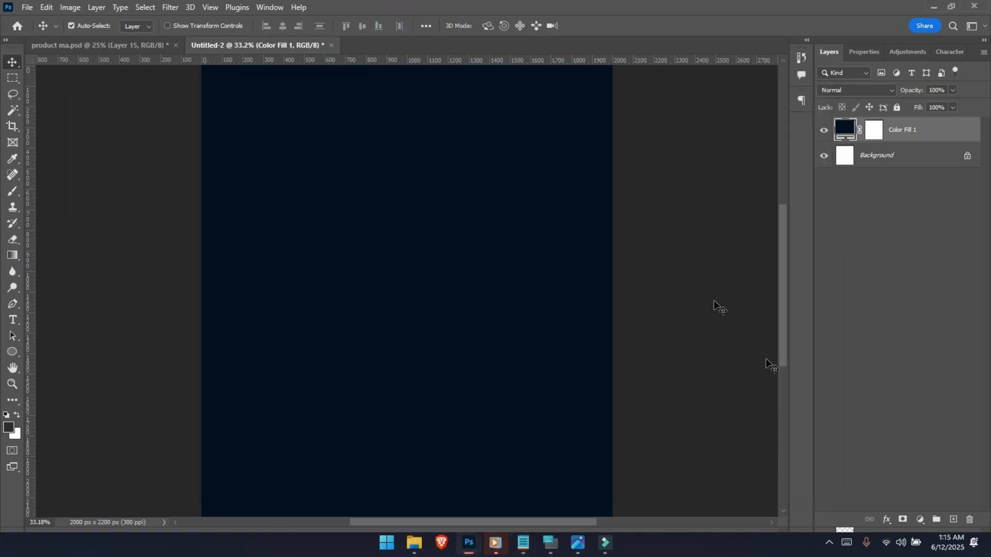
# - Add an empty layer above the colour fill and set the soft Brush tool's size to 2300 px
pyautogui.click(952, 518)
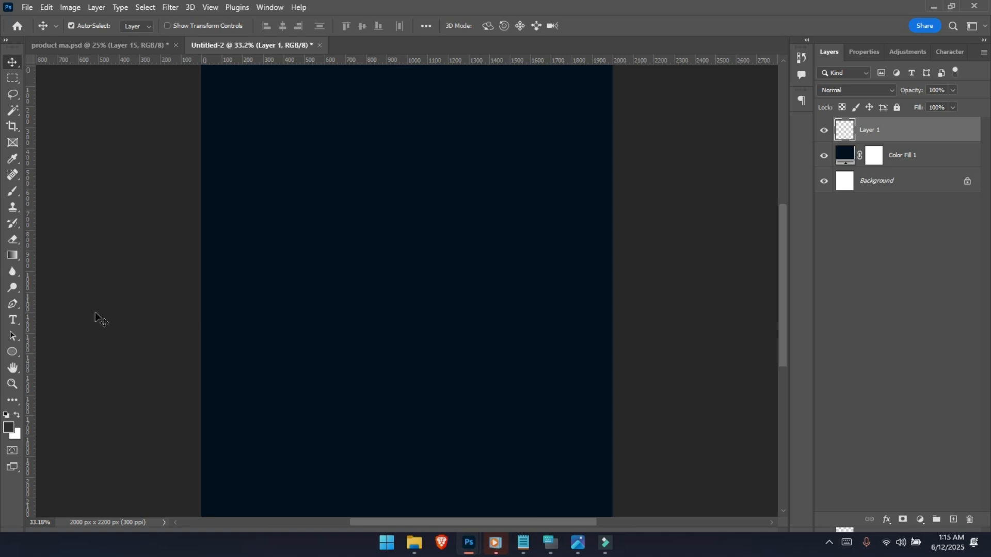
pyautogui.press('b')
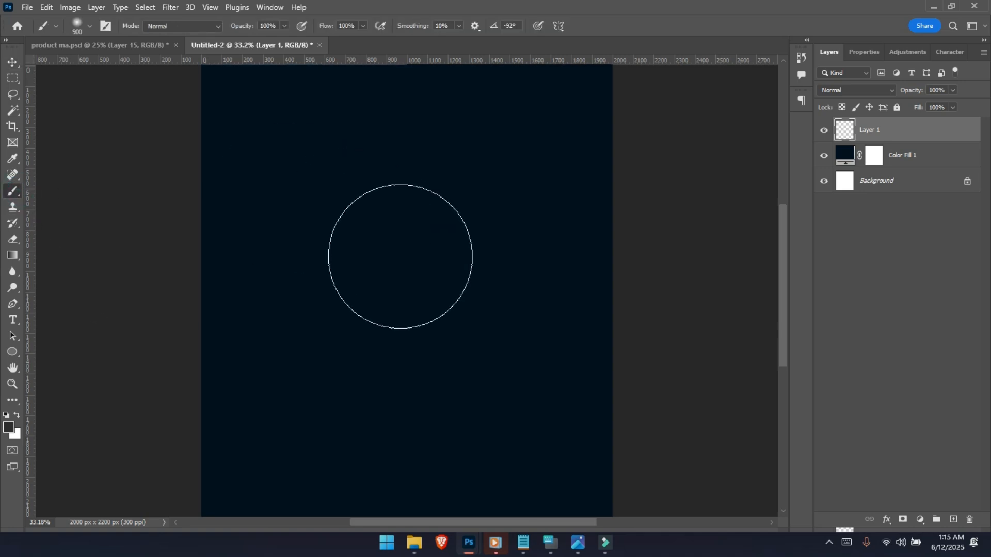
pyautogui.click(85, 26)
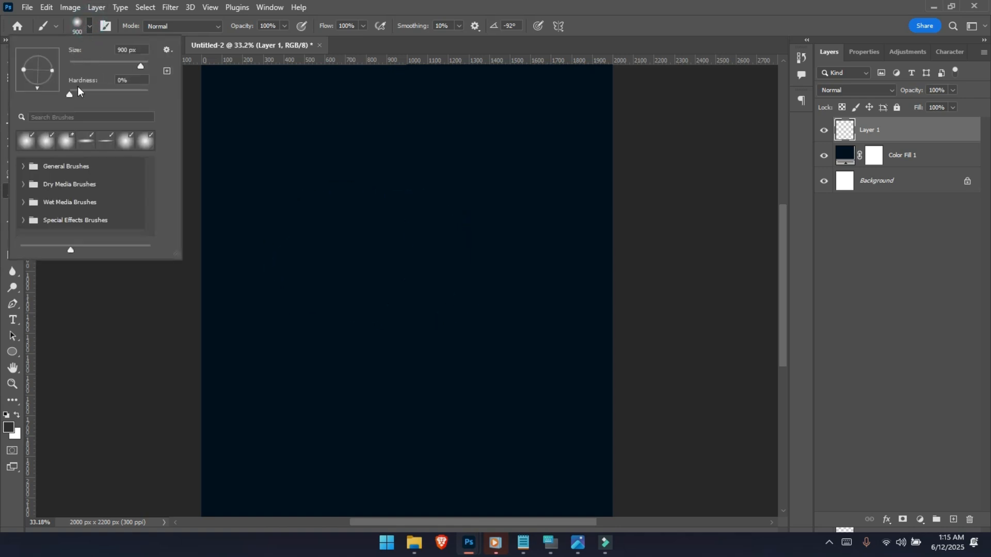
pyautogui.moveTo(140, 66); pyautogui.dragTo(144, 66)
pyautogui.click(465, 18)
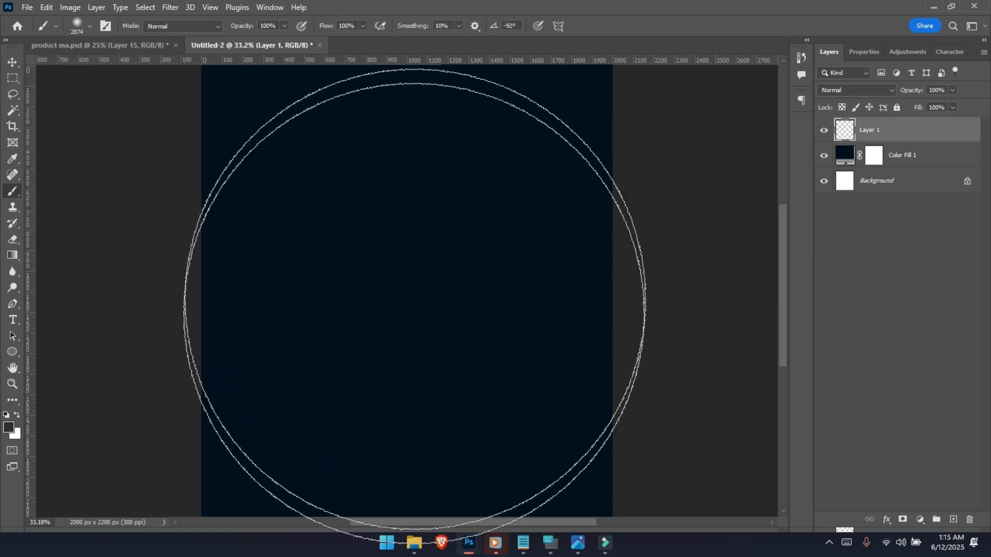
pyautogui.press('[')
pyautogui.press('[')
pyautogui.press('[')
pyautogui.press('[')
pyautogui.press('[')
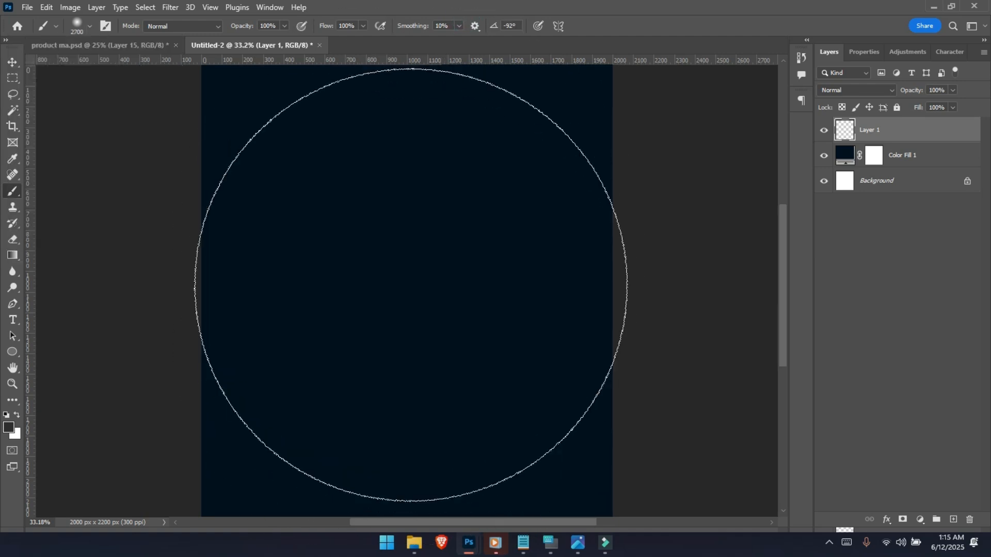
pyautogui.press('[')
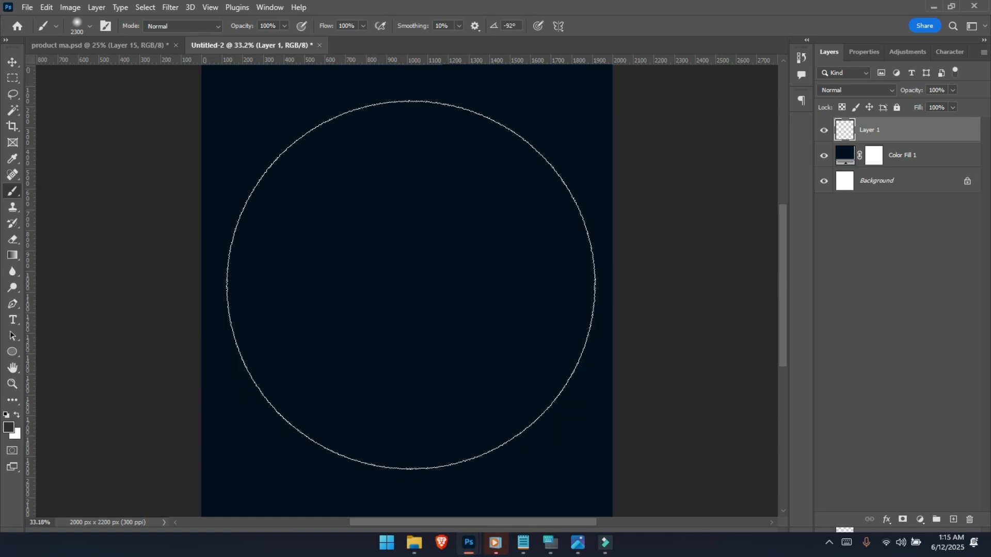
pyautogui.click(406, 279)
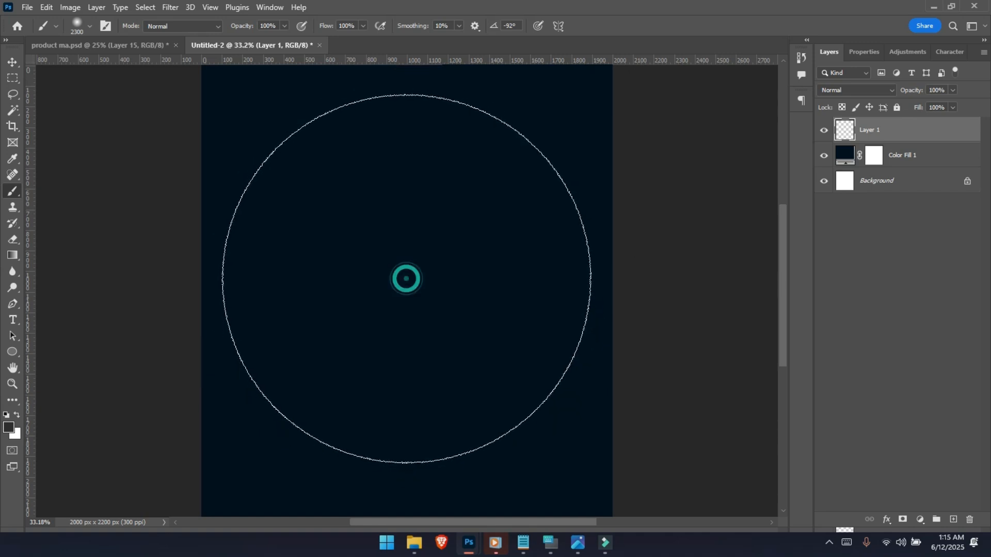
pyautogui.hotkey('ctrl', 'z')
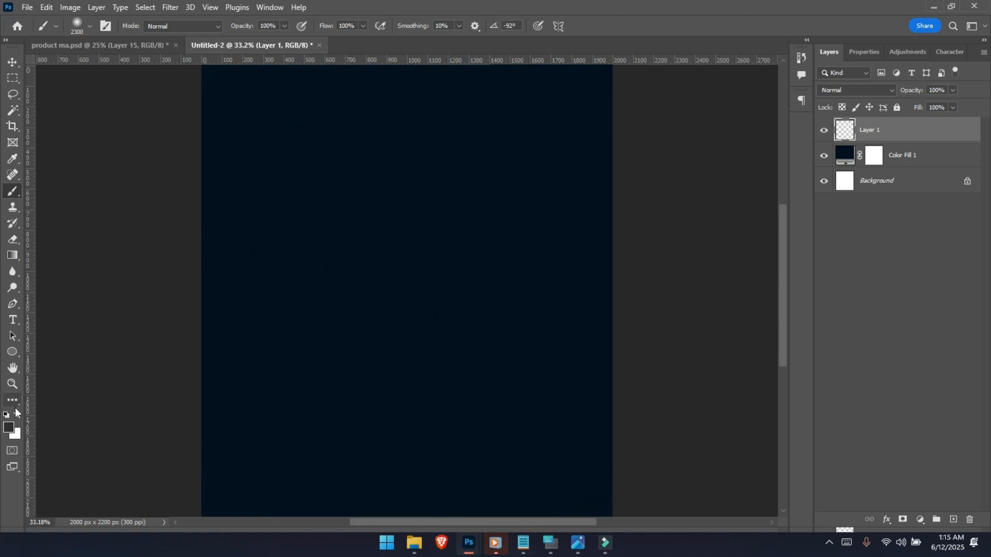
# - Set the foreground colour to 40adfa for the Brush tool
pyautogui.click(8, 428)
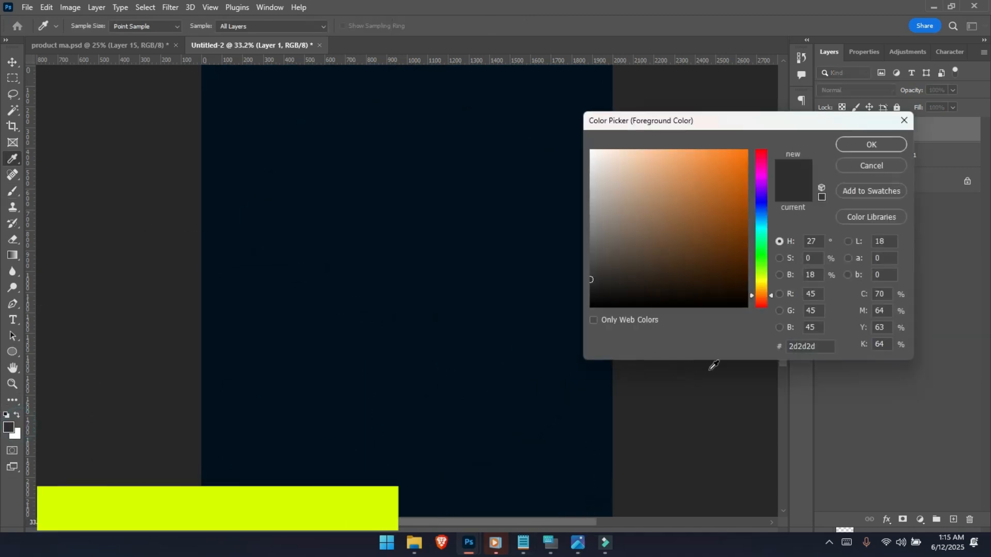
pyautogui.doubleClick(805, 346)
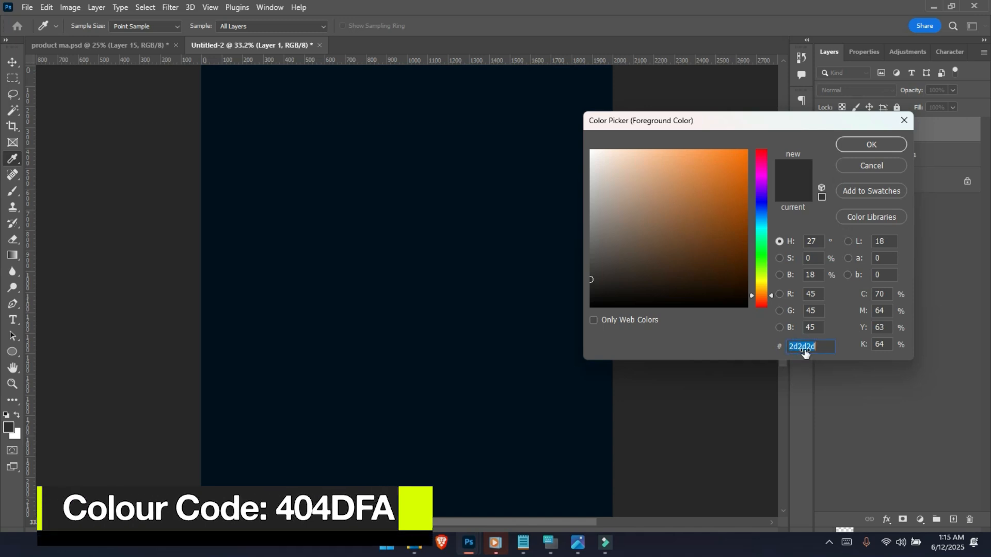
pyautogui.write('40adfa')
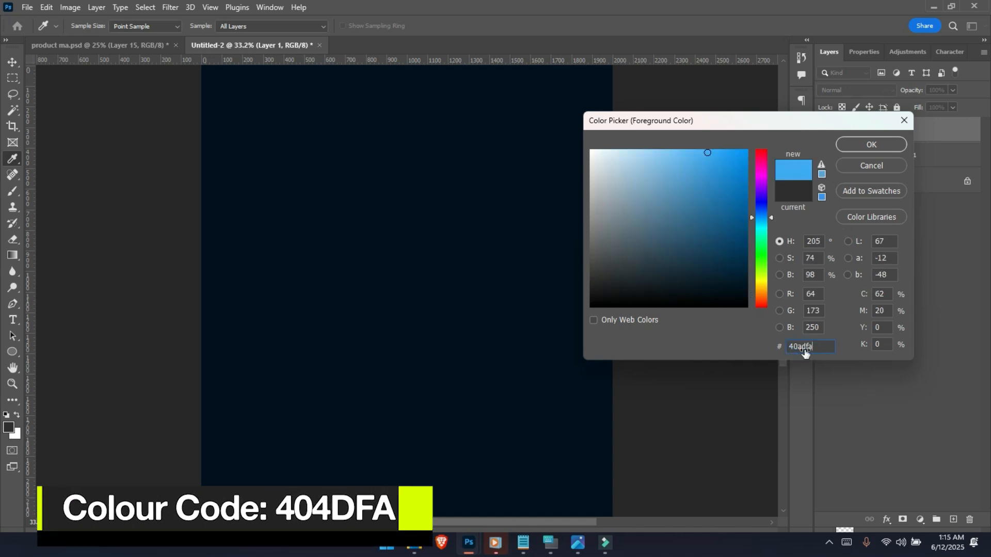
pyautogui.click(872, 146)
pyautogui.press('b')
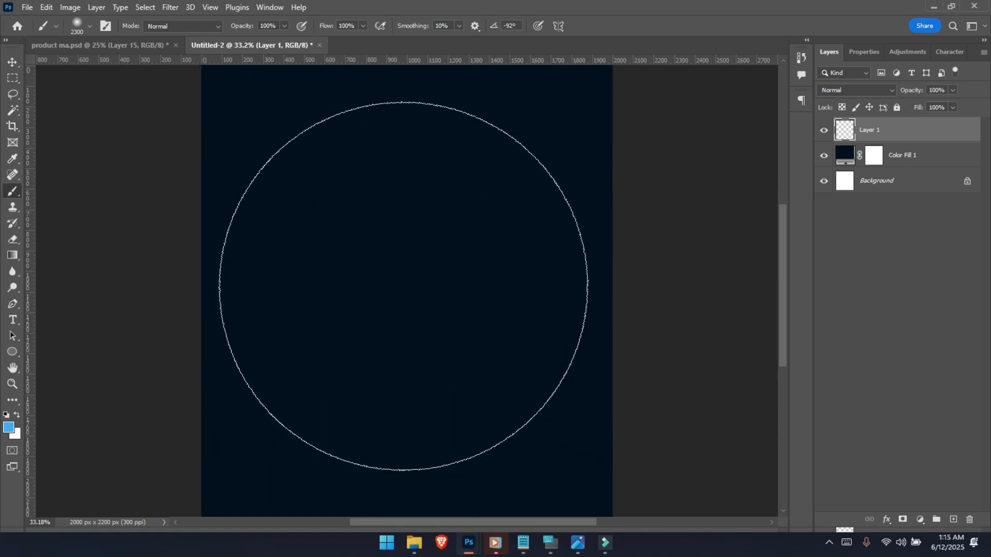
pyautogui.click(407, 283)
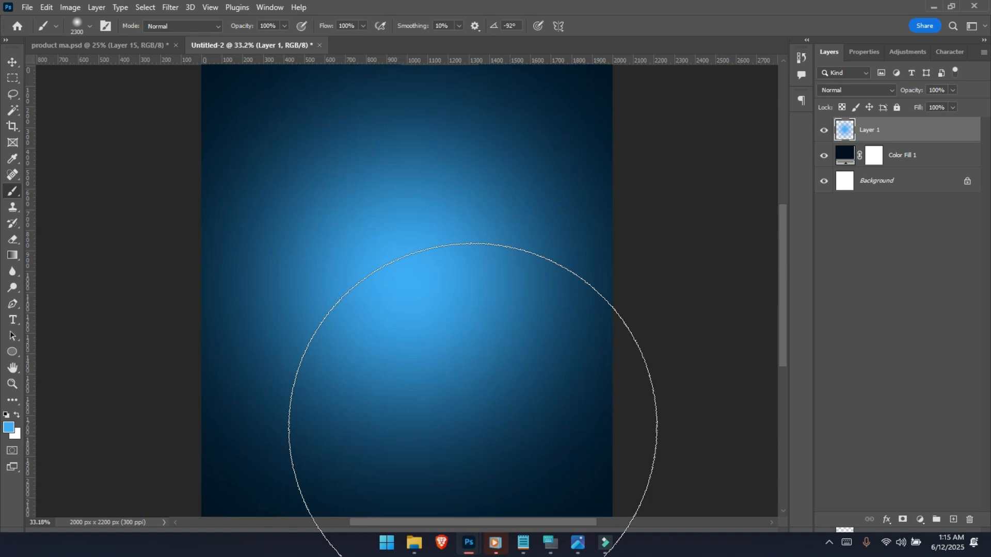
pyautogui.hotkey('ctrl', '-')
pyautogui.hotkey('ctrl', 'z')
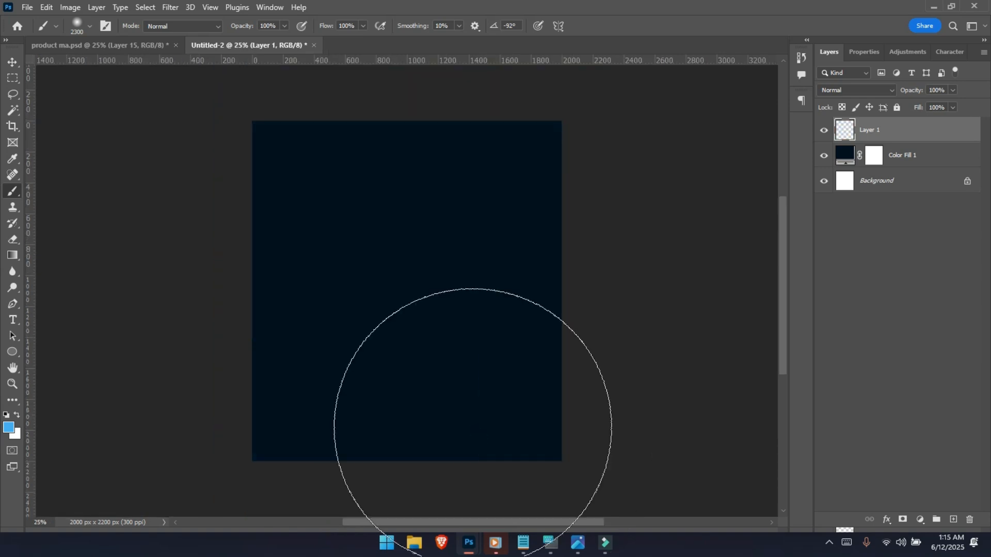
# - Reduce the brush size to 2000 px and paint a single soft blue glow at the canvas centre on the empty layer
pyautogui.press('[')
pyautogui.press('[')
pyautogui.press('[')
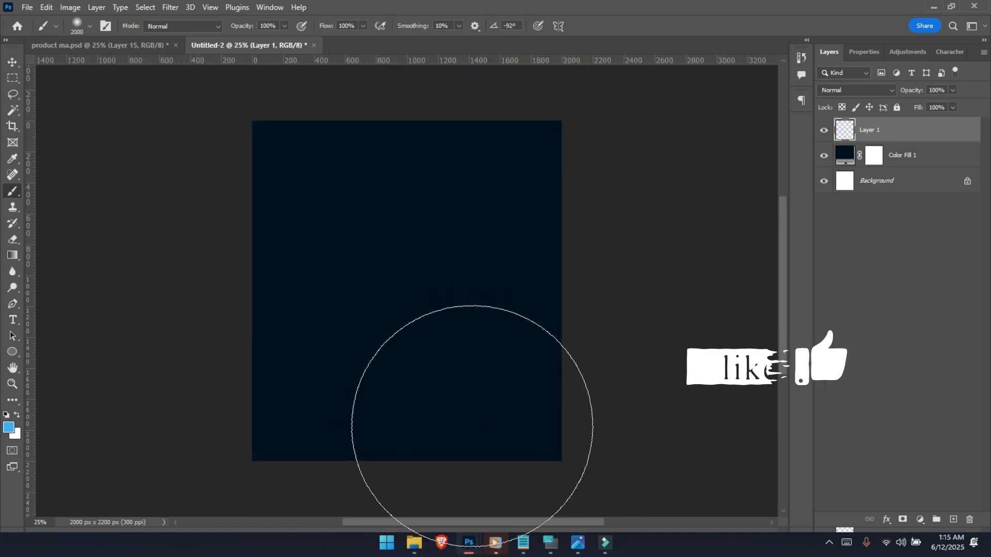
pyautogui.click(415, 299)
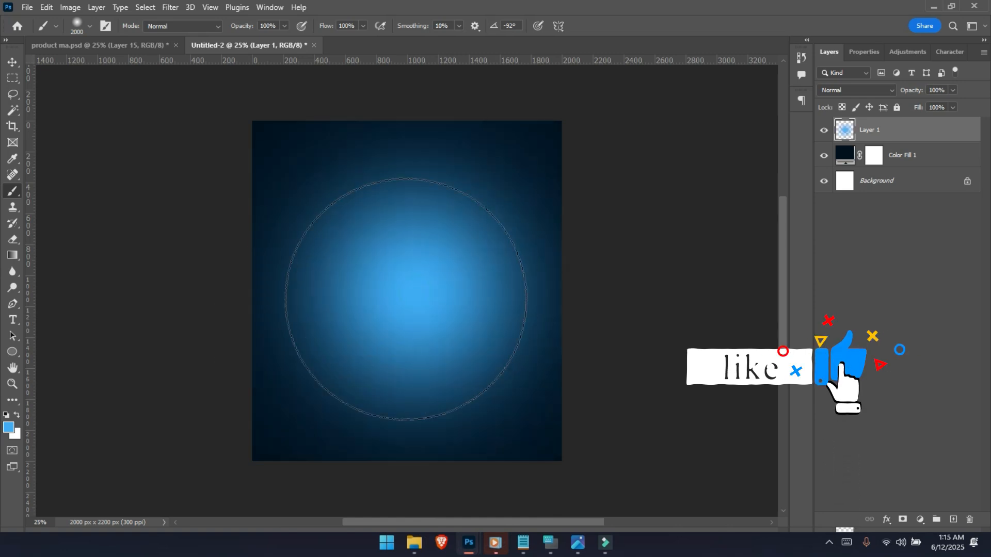
pyautogui.hotkey('ctrl', '+')
pyautogui.hotkey('ctrl', '-')
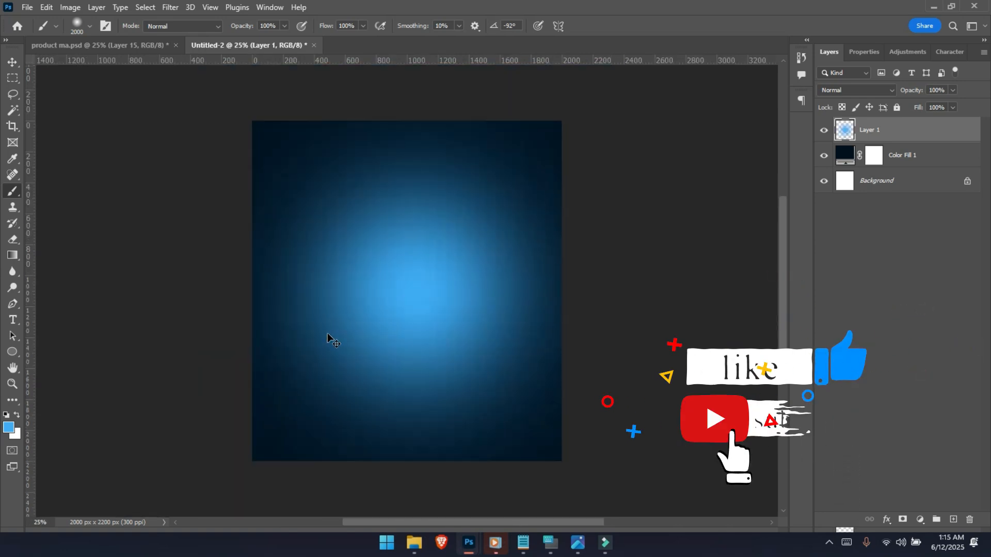
# - Add an empty layer above the blue glow and set the Pen tool to Shape mode
pyautogui.hotkey('ctrl', '+')
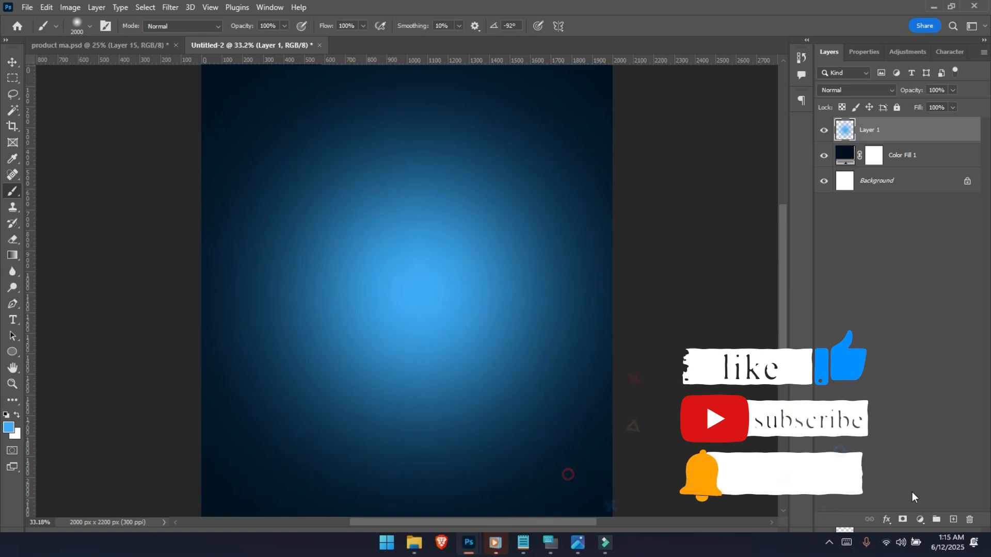
pyautogui.click(954, 520)
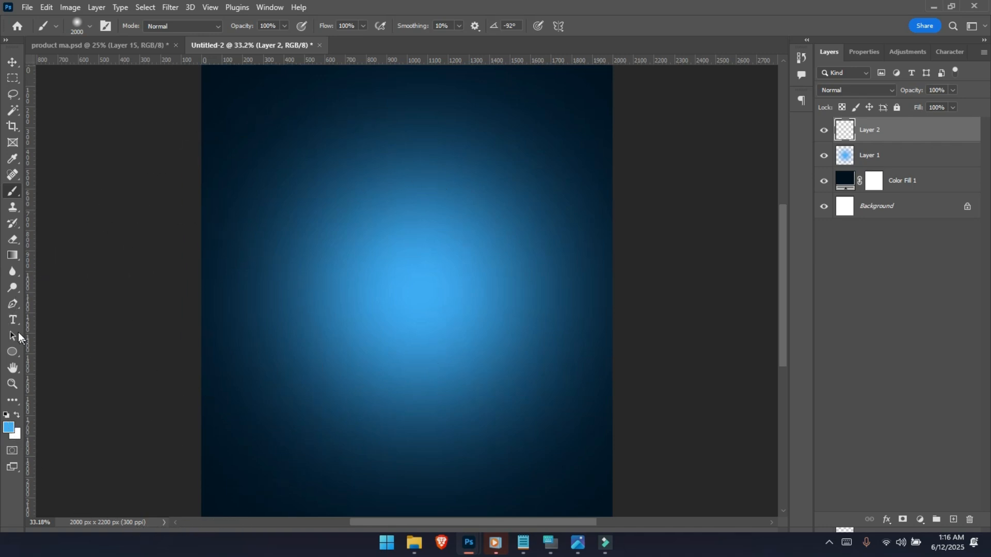
pyautogui.click(16, 304)
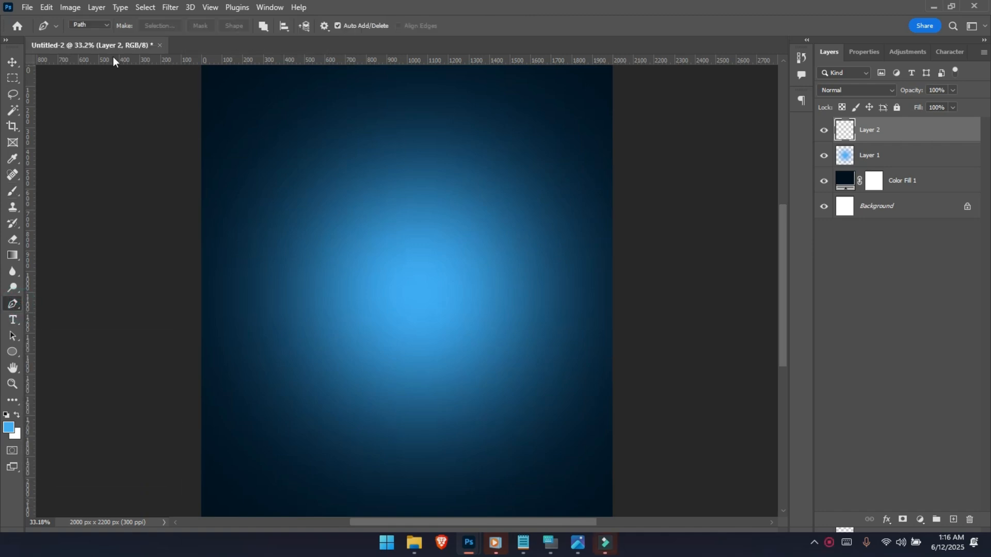
pyautogui.click(96, 25)
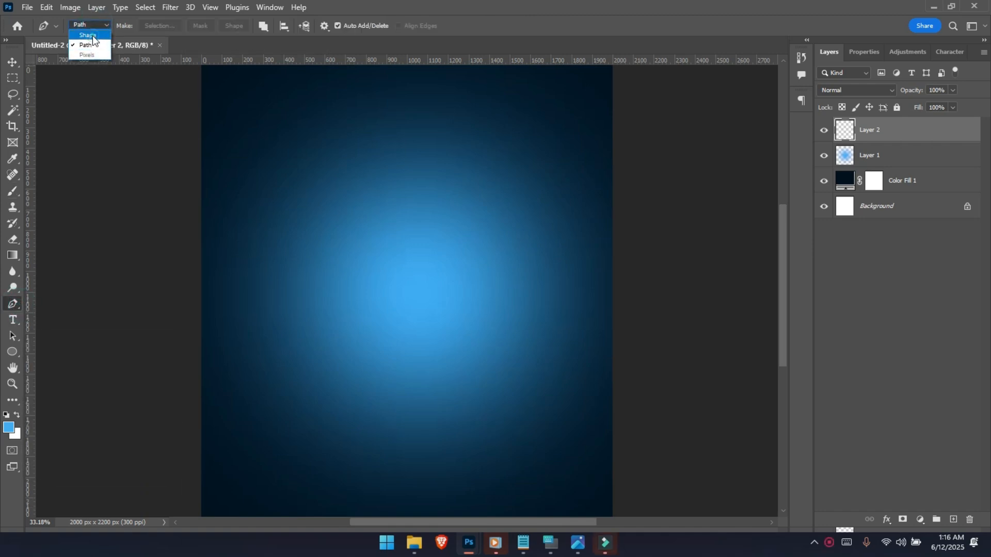
pyautogui.click(91, 36)
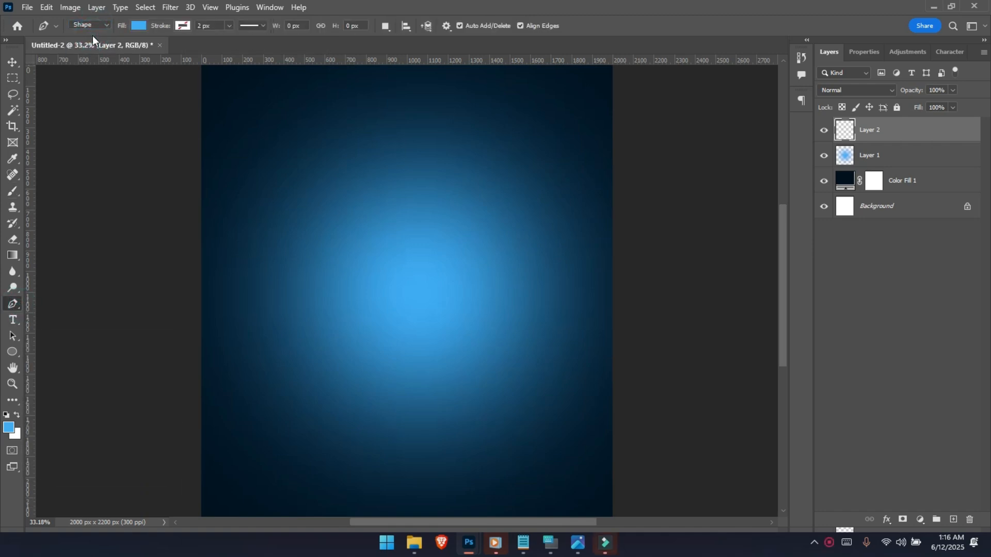
# - Set the foreground colour to 001c37 as the fill for the Pen tool's shapes
pyautogui.click(8, 428)
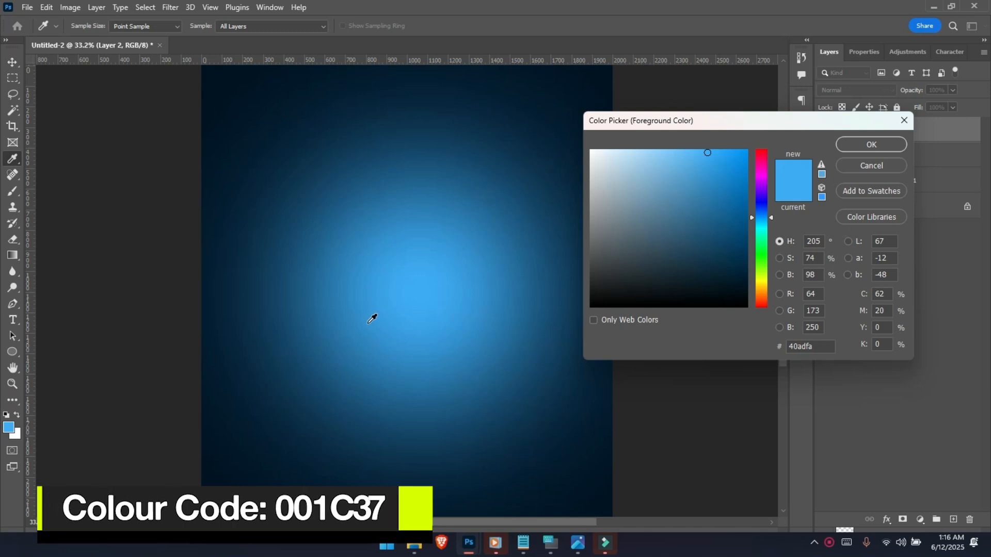
pyautogui.write('001c37')
pyautogui.click(825, 350)
pyautogui.click(817, 350)
pyautogui.click(817, 350)
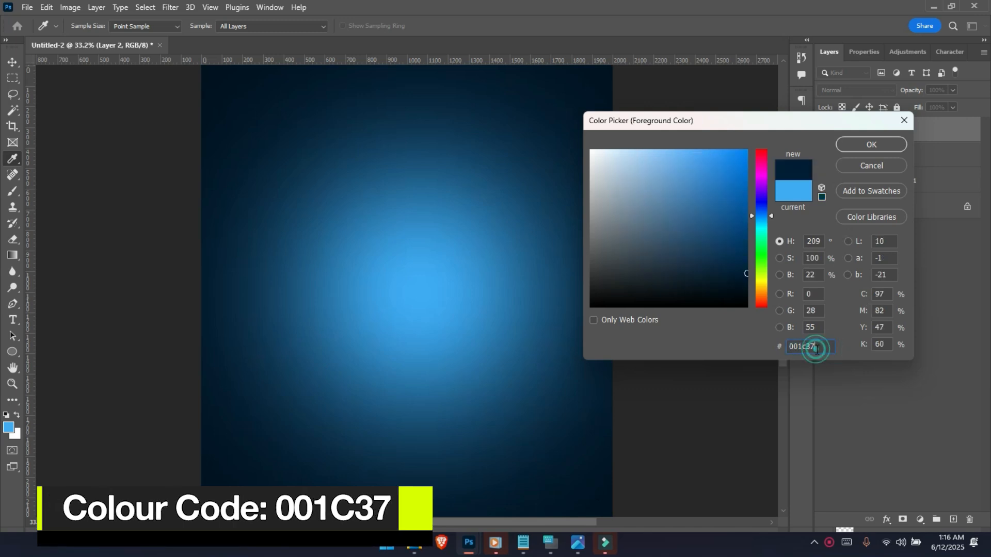
pyautogui.press('Return')
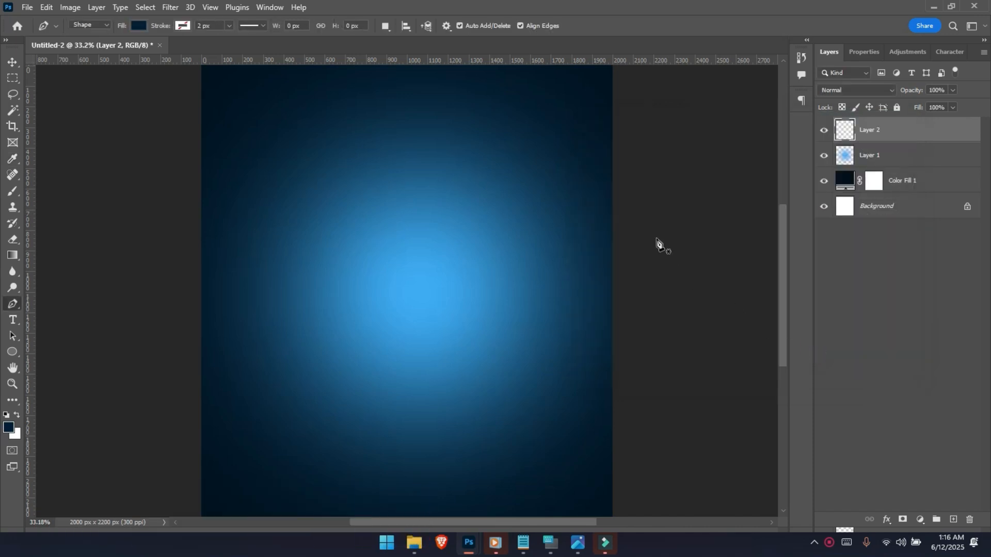
# - Draw a curved ridge line with the Pen tool from beyond the canvas's right edge through a valley and a peak to its lower-left corner
pyautogui.click(627, 191)
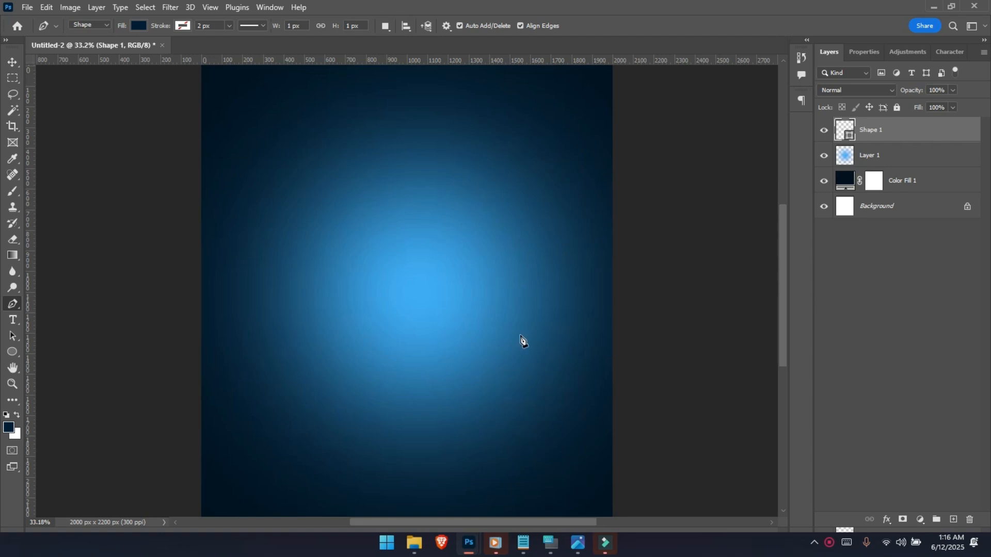
pyautogui.click(438, 415)
pyautogui.moveTo(432, 419); pyautogui.dragTo(429, 411)
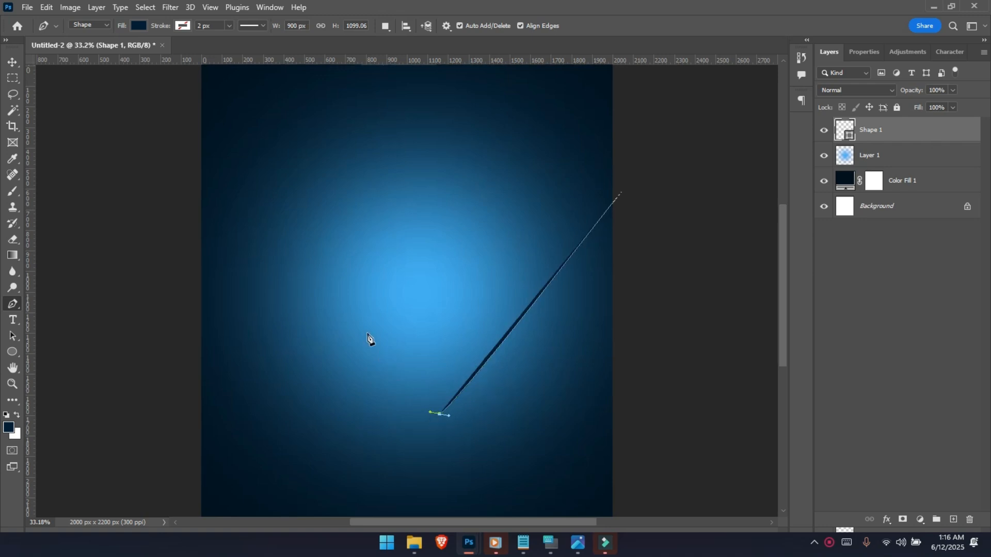
pyautogui.click(339, 316)
pyautogui.moveTo(339, 317); pyautogui.dragTo(317, 324)
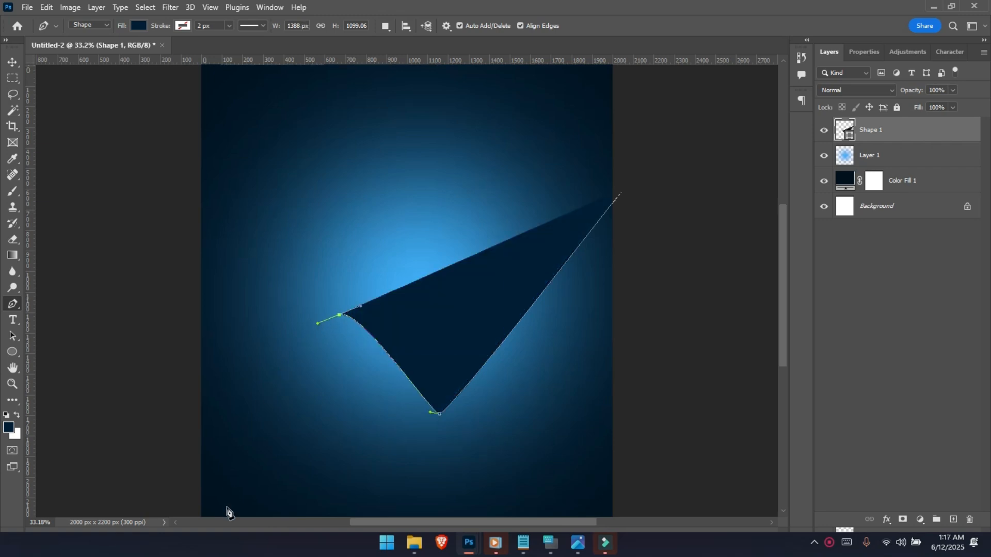
pyautogui.moveTo(227, 516); pyautogui.dragTo(225, 527)
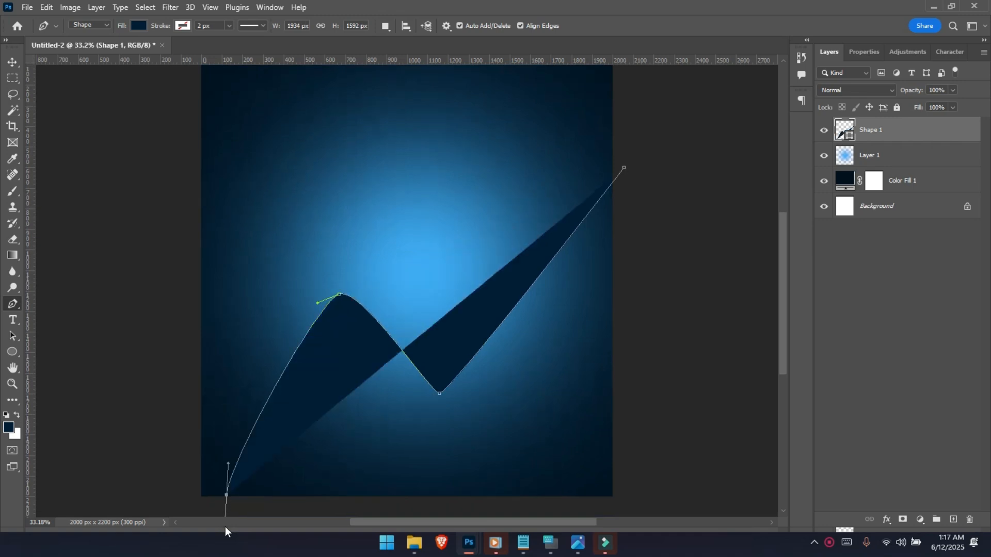
# - Carry the ridge outline around outside the canvas's lower-right corner and close it at its starting point, about 2259 by 1778 px overall
pyautogui.hotkey('ctrl', '-')
pyautogui.moveTo(580, 460); pyautogui.dragTo(609, 442)
pyautogui.moveTo(620, 401); pyautogui.dragTo(618, 351)
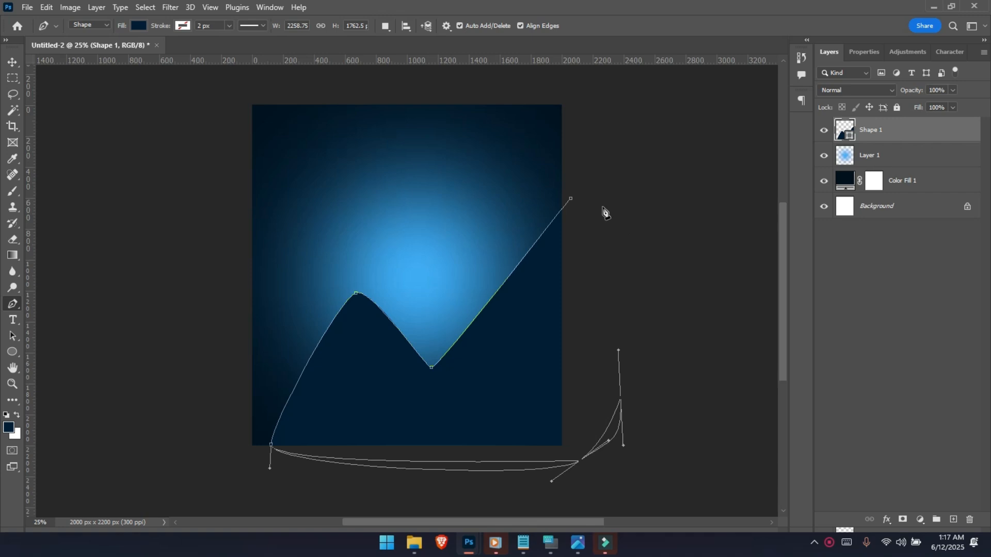
pyautogui.moveTo(603, 208)
pyautogui.mouseDown()
pyautogui.moveTo(619, 206)
pyautogui.moveTo(588, 208)
pyautogui.mouseUp()
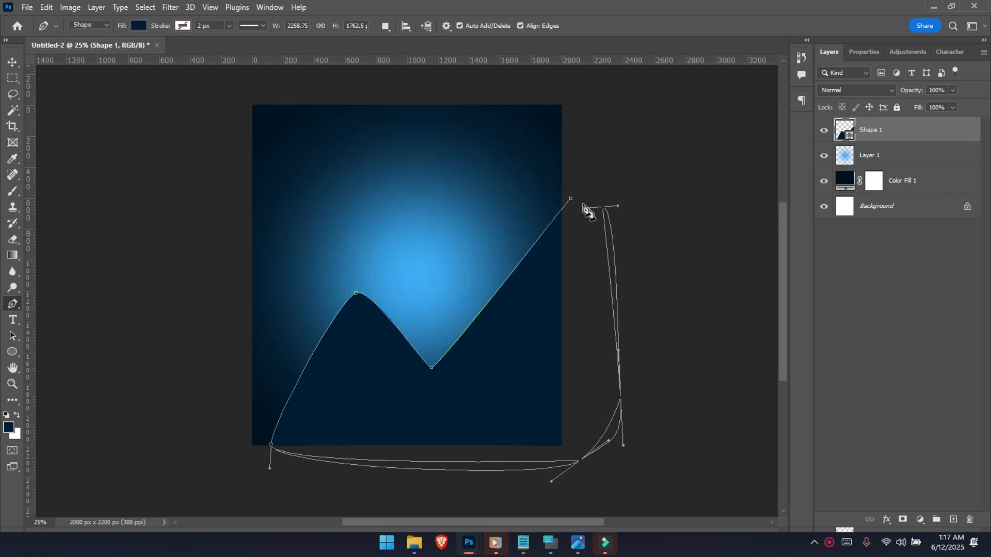
pyautogui.click(573, 199)
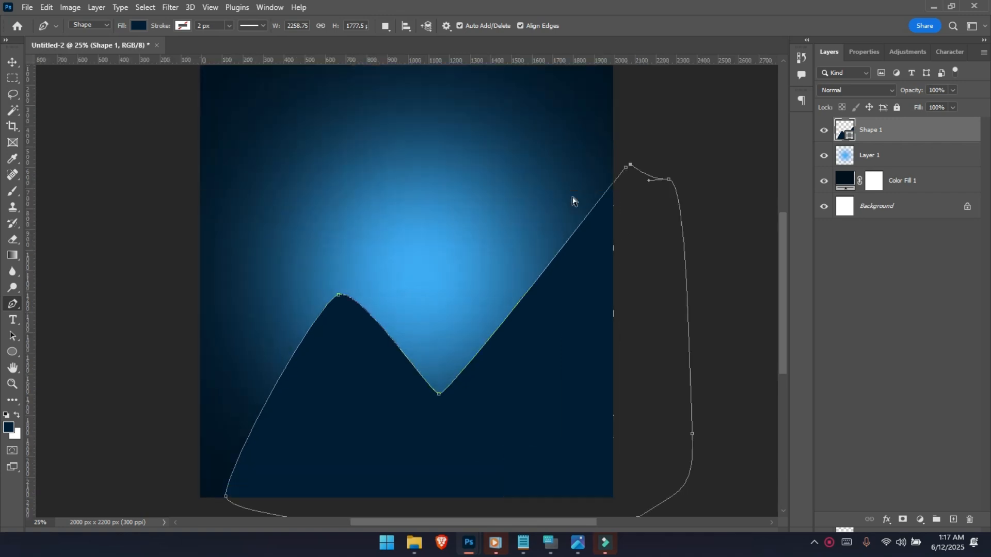
pyautogui.hotkey('ctrl', '+')
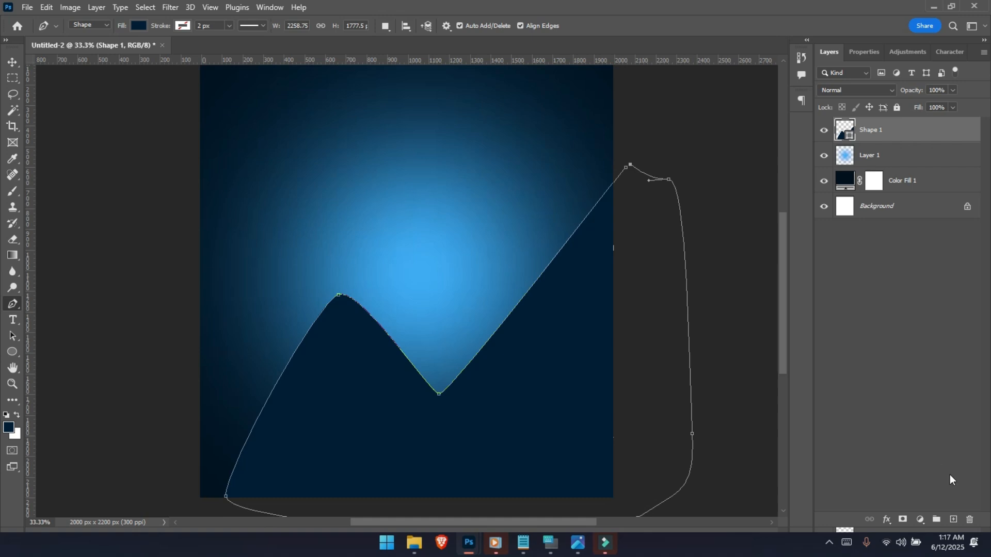
# - Add an empty layer and draw a closed bowl-like shape about 1038 by 665 px across the valley between the two slopes
pyautogui.click(954, 520)
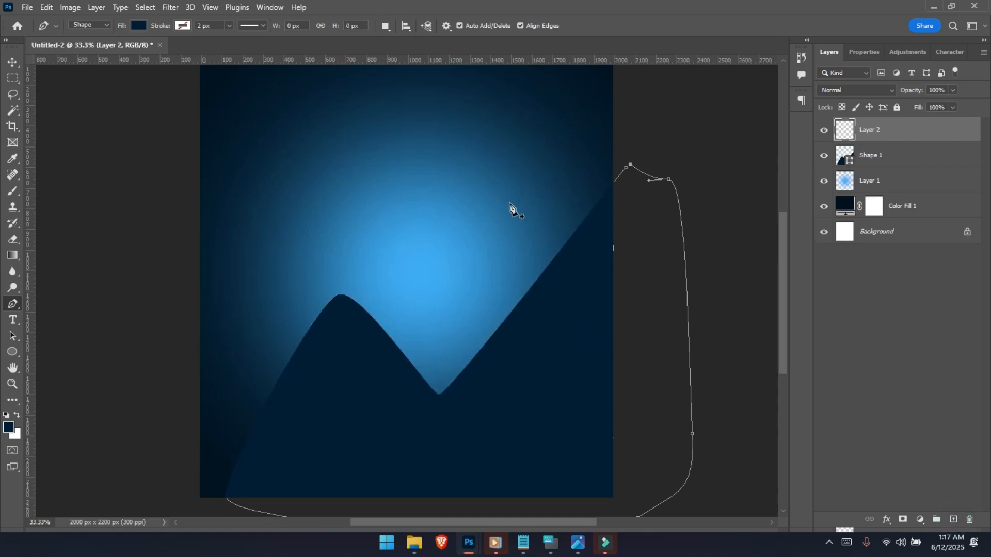
pyautogui.click(340, 298)
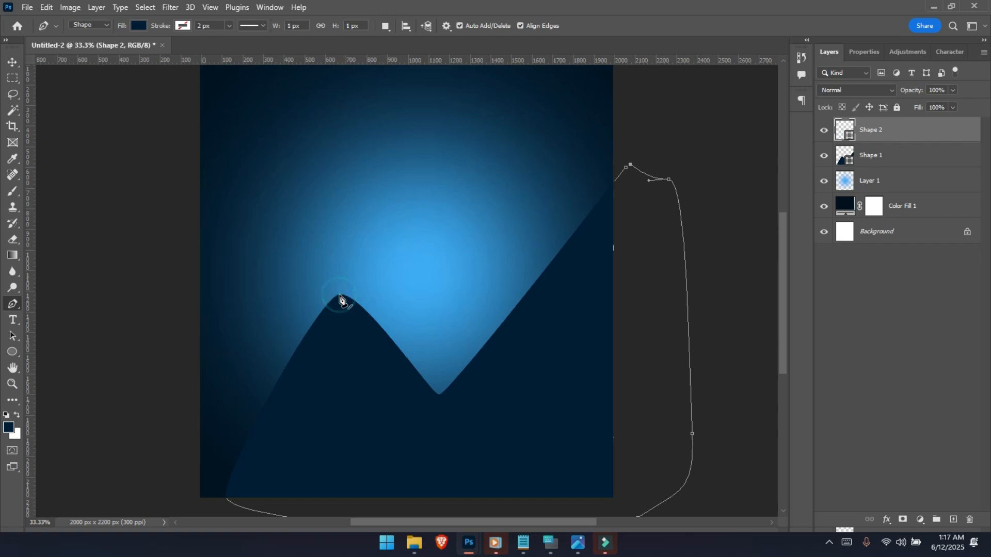
pyautogui.click(554, 278)
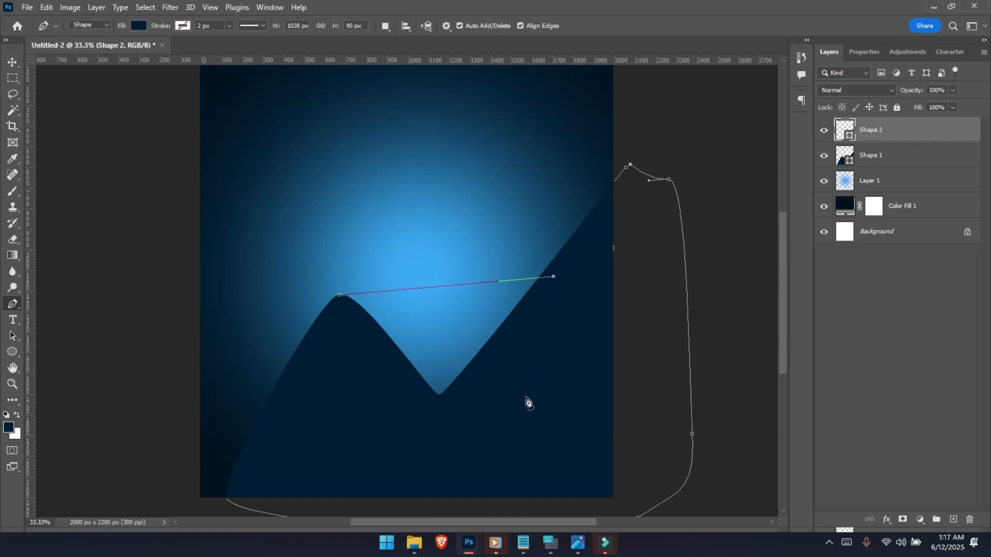
pyautogui.moveTo(497, 411); pyautogui.dragTo(466, 415)
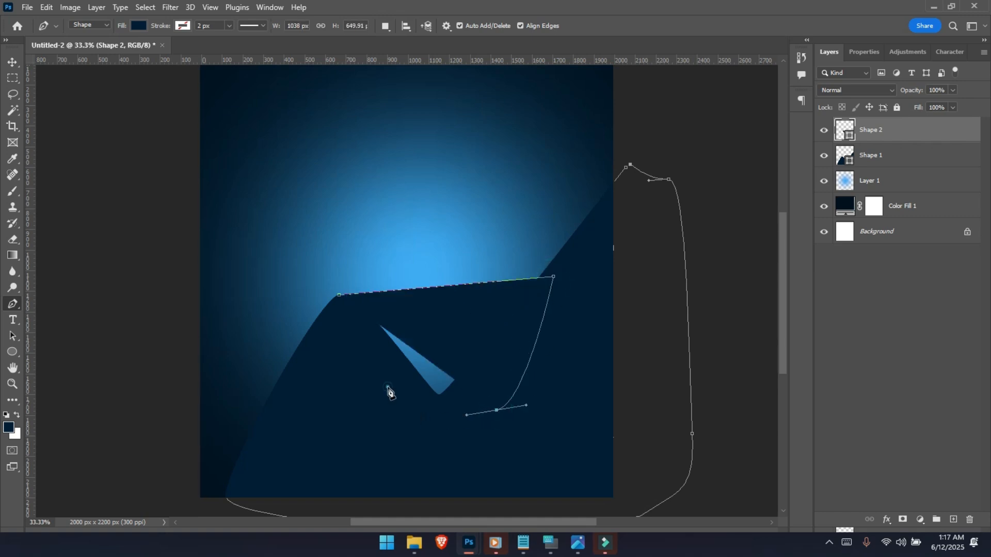
pyautogui.moveTo(387, 387); pyautogui.dragTo(360, 355)
pyautogui.click(339, 296)
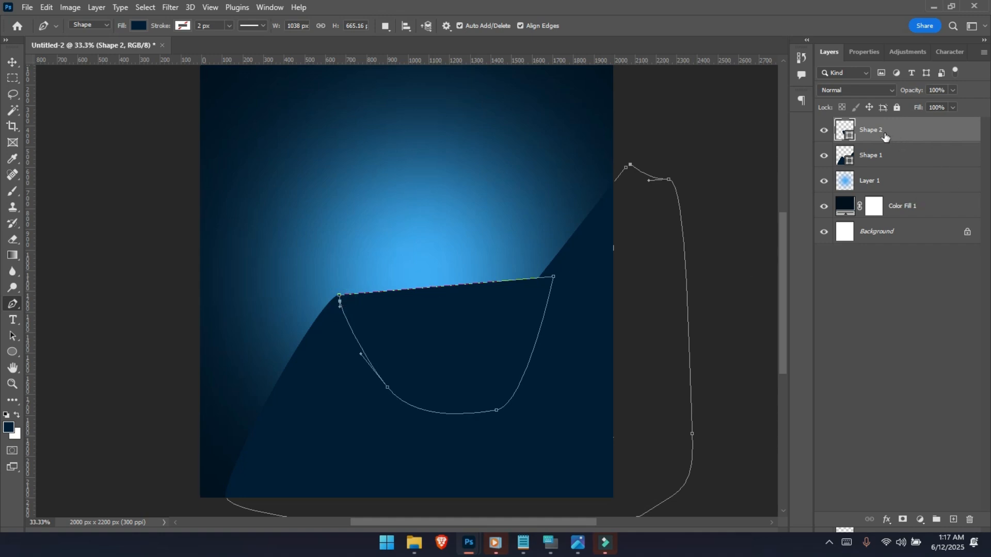
# - Move the bowl-like shape's layer beneath the large ridge shape and add a layer mask to it
pyautogui.moveTo(884, 136); pyautogui.dragTo(880, 167)
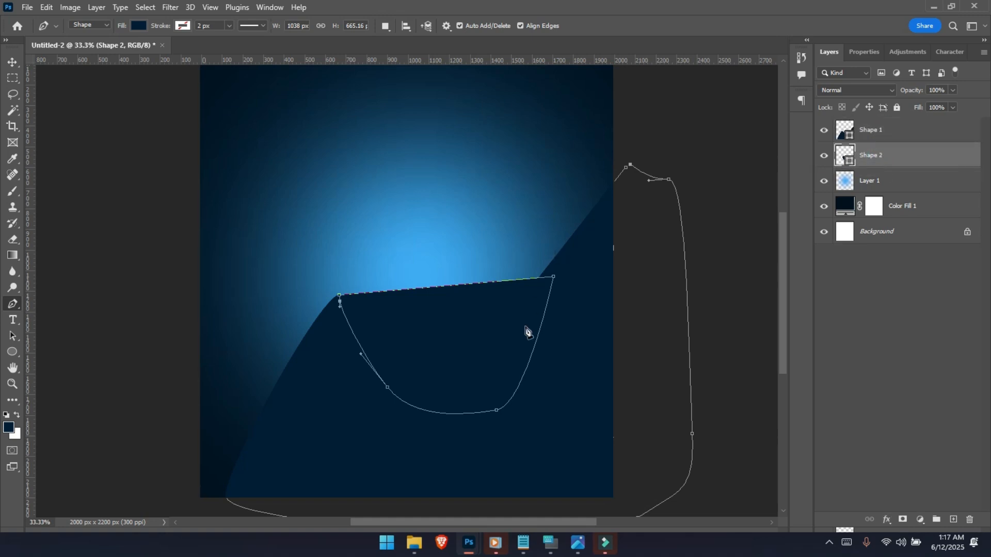
pyautogui.press('v')
pyautogui.click(581, 327)
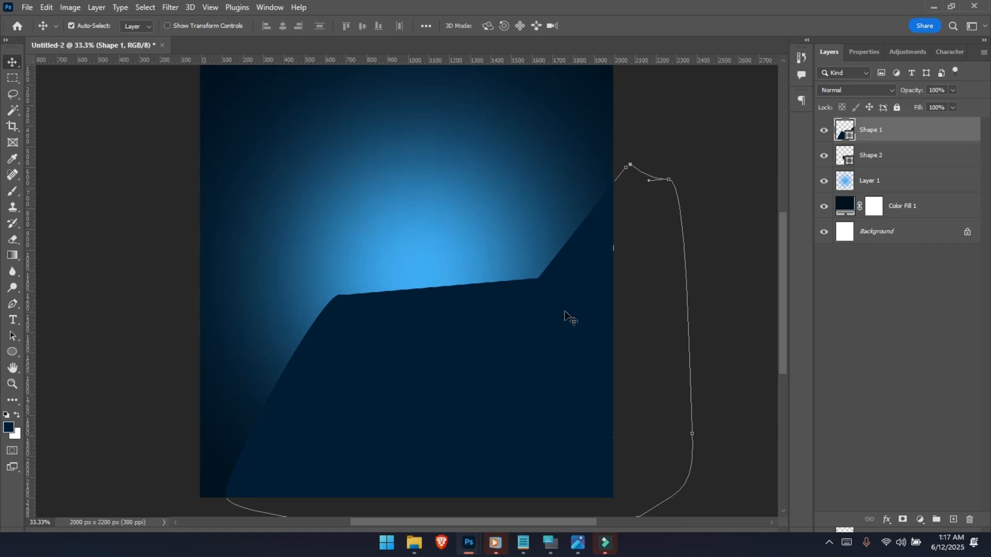
pyautogui.click(487, 296)
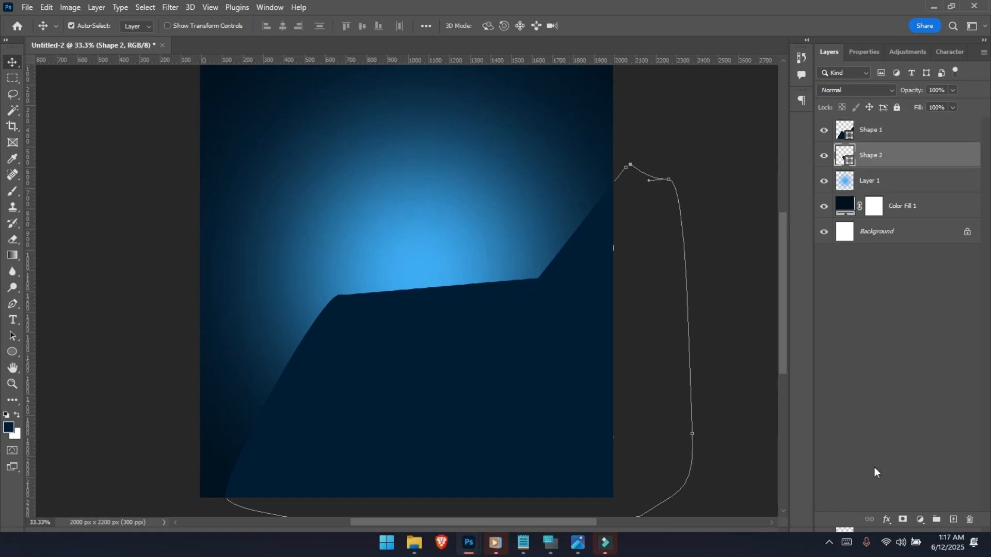
pyautogui.click(903, 520)
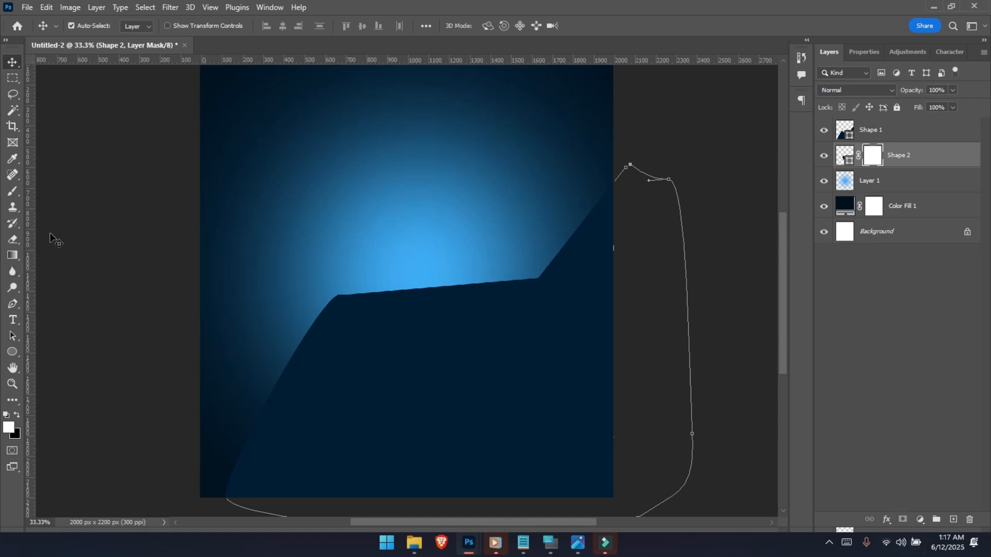
# - Set the soft Brush tool to 300 px, black foreground colour and 48% opacity for painting on the mask
pyautogui.click(12, 191)
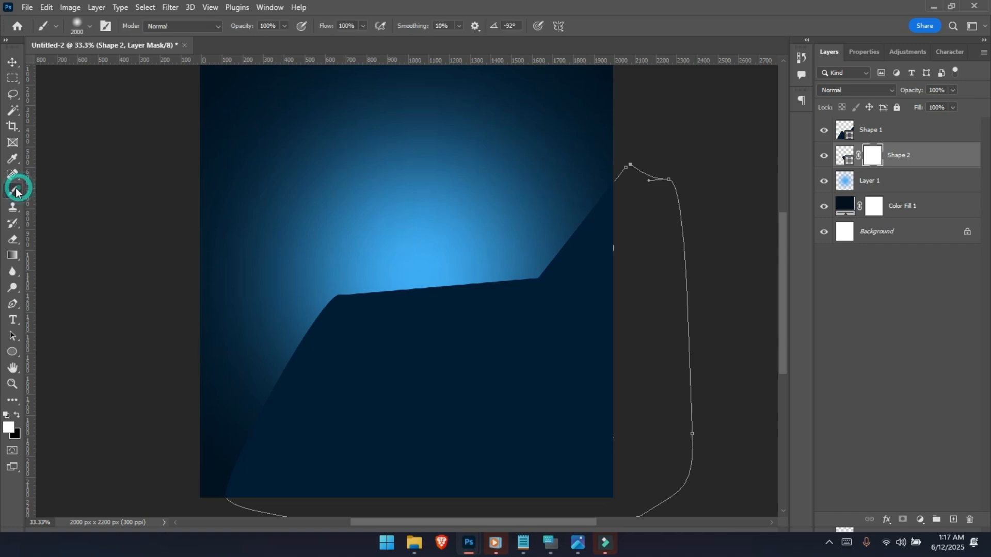
pyautogui.press('[')
pyautogui.press('[')
pyautogui.press('[')
pyautogui.press('[')
pyautogui.press('[')
pyautogui.press('[')
pyautogui.press('[')
pyautogui.press('[')
pyautogui.press('[')
pyautogui.press('[')
pyautogui.press('[')
pyautogui.press('[')
pyautogui.press('[')
pyautogui.press('[')
pyautogui.press('[')
pyautogui.press('[')
pyautogui.press('[')
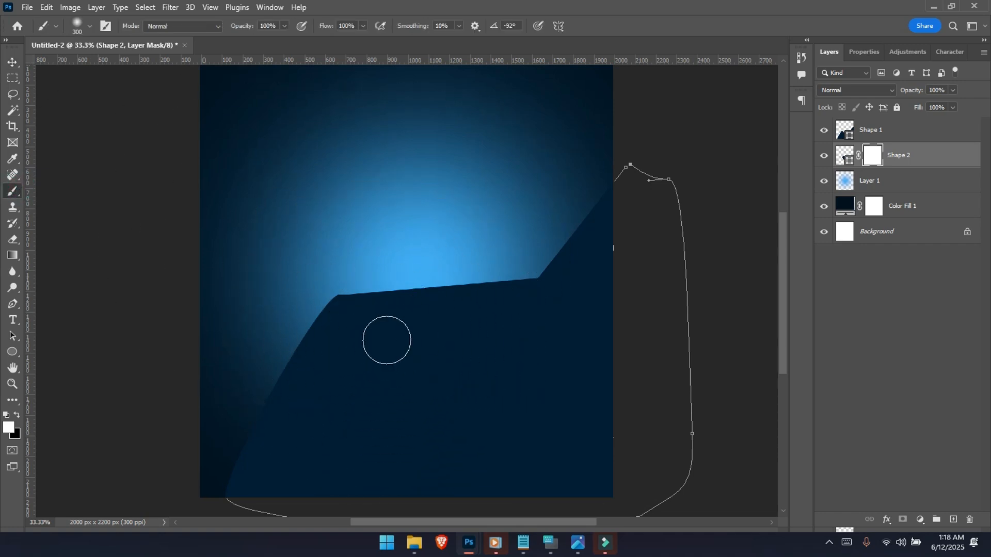
pyautogui.click(16, 414)
pyautogui.moveTo(244, 27); pyautogui.dragTo(212, 37)
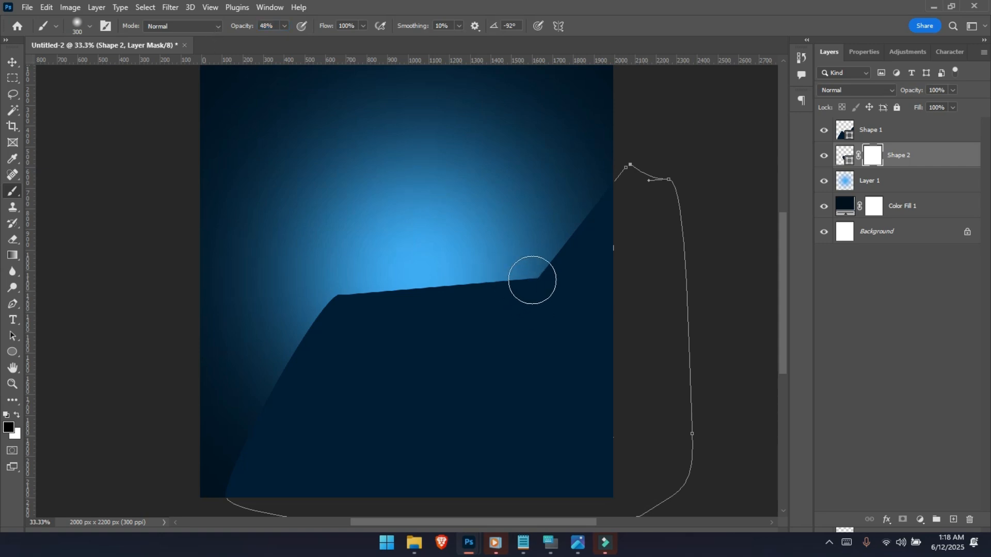
# - Paint two horizontal strokes on the bowl-like shape's mask, along its upper edge and across the valley bottom, to let the glow through
pyautogui.moveTo(519, 276)
pyautogui.mouseDown()
pyautogui.moveTo(415, 292)
pyautogui.moveTo(388, 291)
pyautogui.moveTo(430, 283)
pyautogui.moveTo(354, 281)
pyautogui.mouseUp()
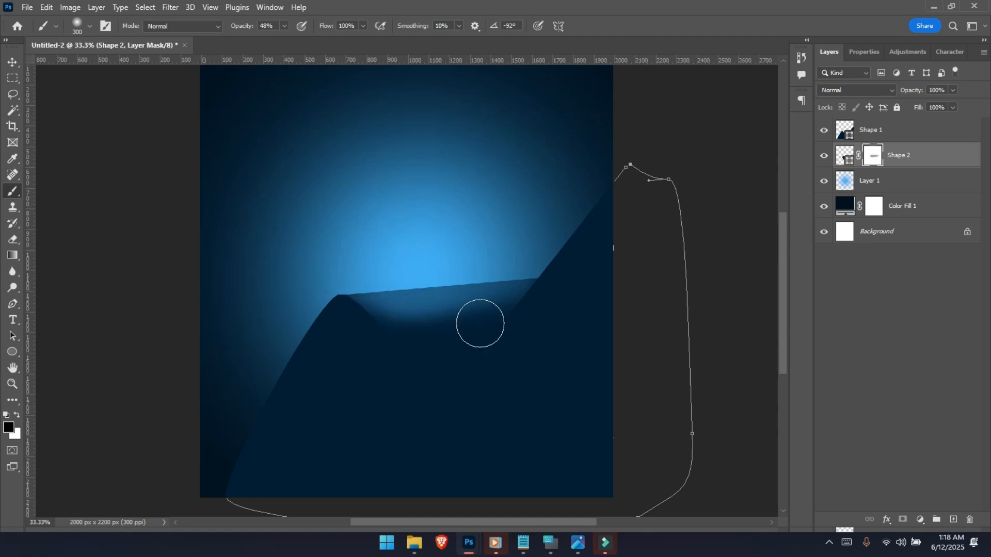
pyautogui.moveTo(507, 367)
pyautogui.mouseDown()
pyautogui.moveTo(408, 386)
pyautogui.moveTo(505, 383)
pyautogui.moveTo(412, 396)
pyautogui.moveTo(503, 380)
pyautogui.moveTo(445, 393)
pyautogui.moveTo(361, 370)
pyautogui.mouseUp()
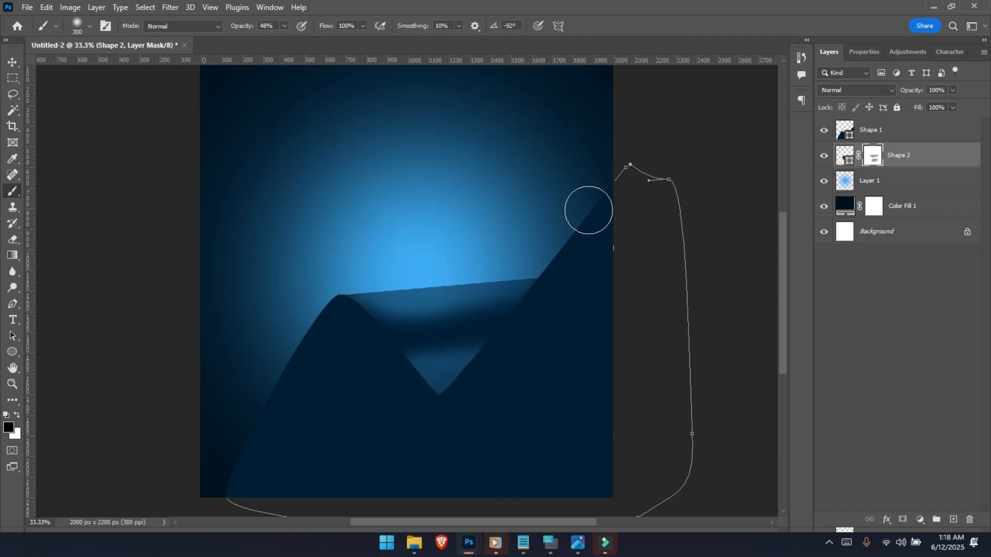
pyautogui.hotkey('ctrl', '-')
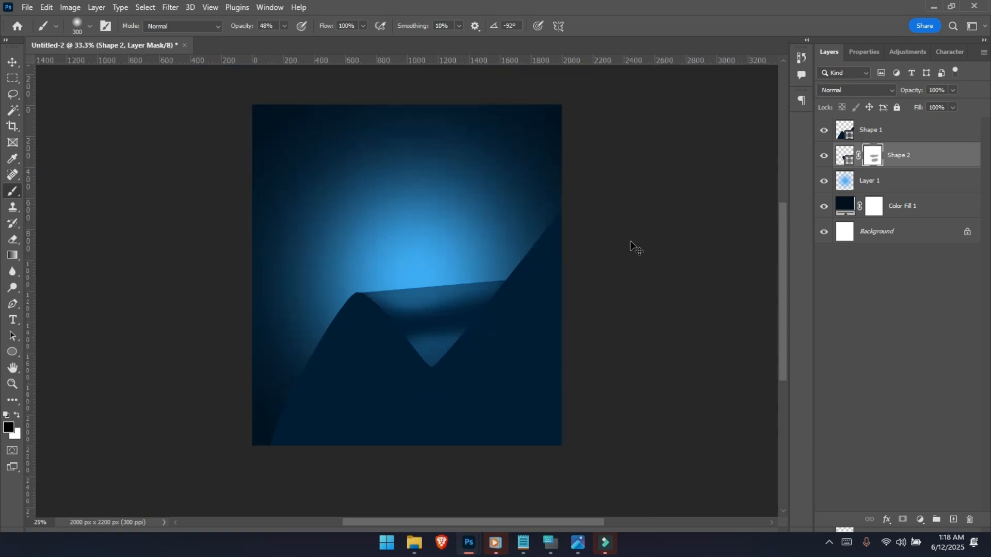
pyautogui.hotkey('ctrl', '+')
pyautogui.hotkey('ctrl', '-')
pyautogui.hotkey('ctrl', '+')
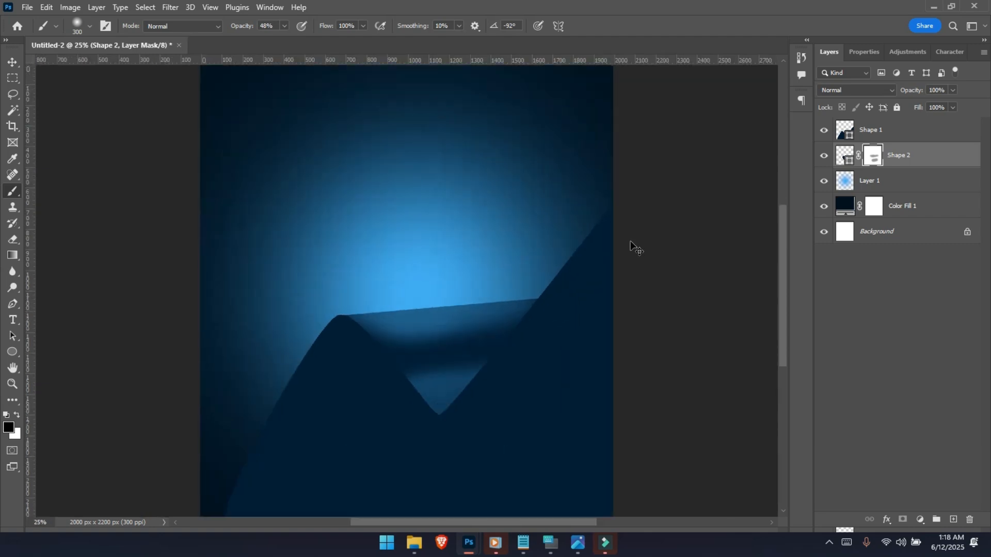
# - Add a Stroke layer style to the large ridge shape and colour it bright blue, about #1f96e9
pyautogui.click(878, 130)
pyautogui.rightClick(886, 127)
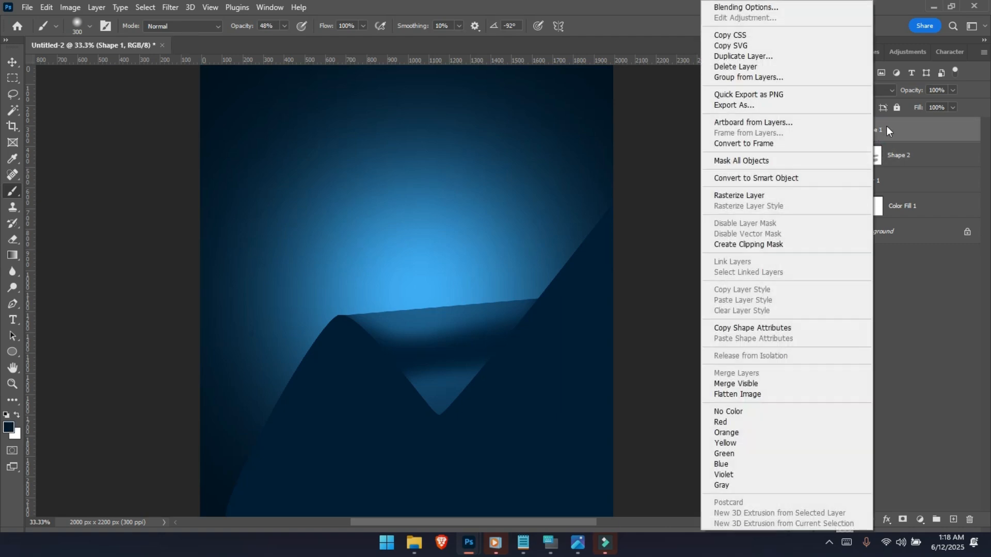
pyautogui.click(782, 6)
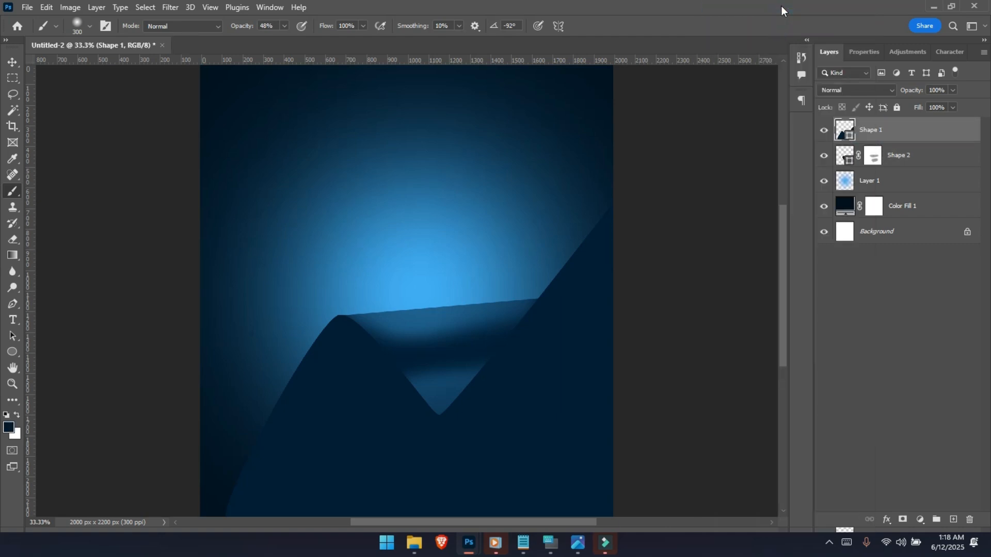
pyautogui.click(530, 279)
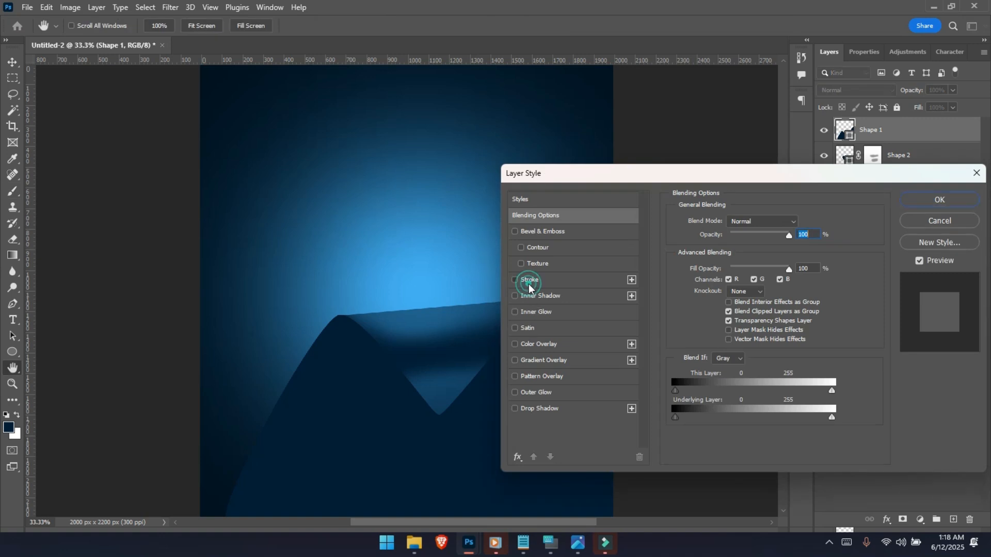
pyautogui.moveTo(727, 221); pyautogui.dragTo(723, 222)
pyautogui.click(702, 312)
pyautogui.click(429, 258)
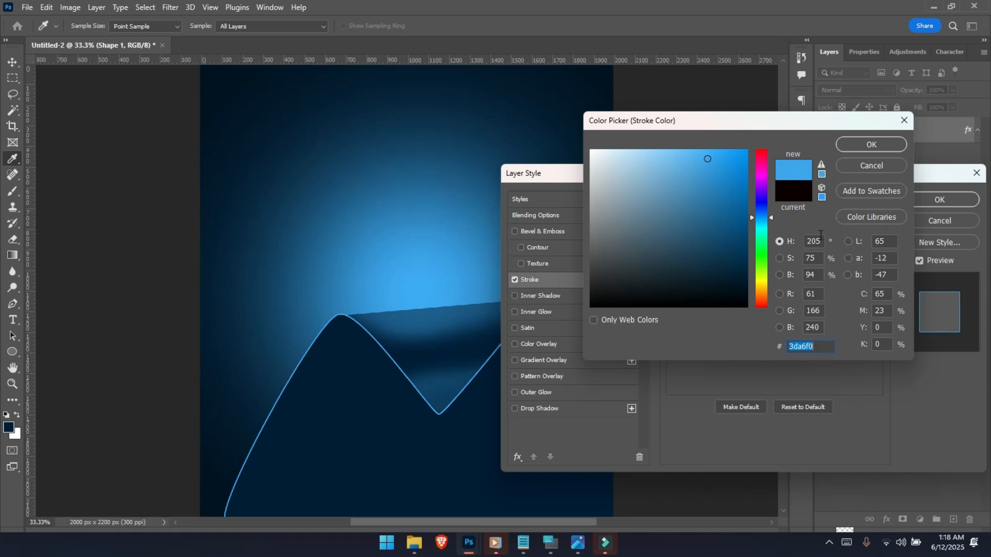
pyautogui.moveTo(726, 162); pyautogui.dragTo(730, 167)
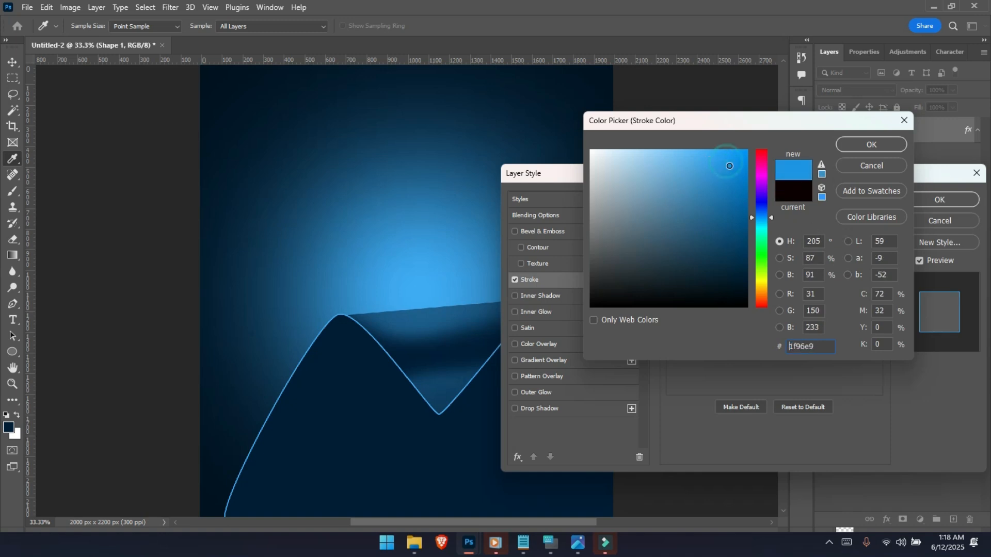
pyautogui.press('Return')
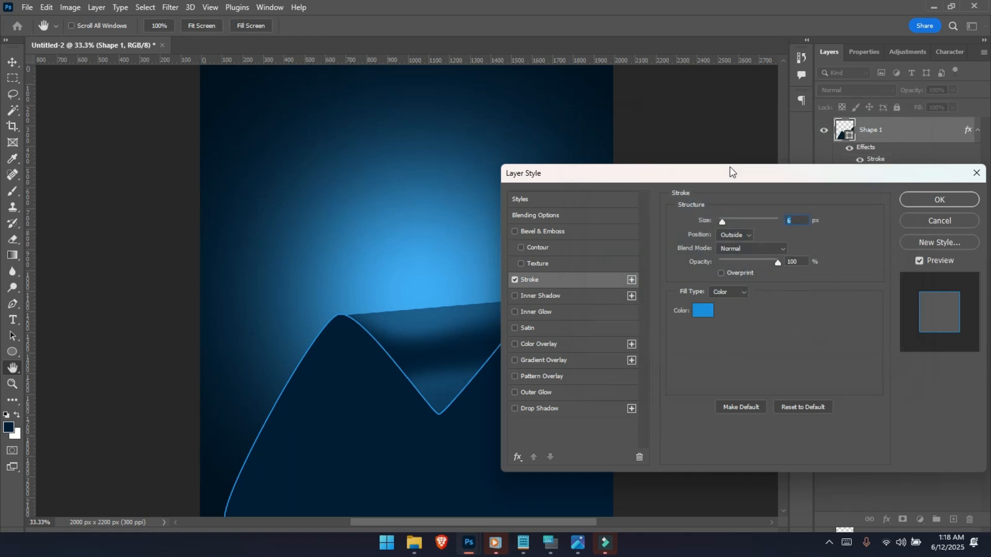
# - Set the ridge shape's outside stroke size to 4 px and apply the layer style
pyautogui.moveTo(723, 221); pyautogui.dragTo(720, 221)
pyautogui.hotkey('ctrl', '-')
pyautogui.hotkey('ctrl', '-')
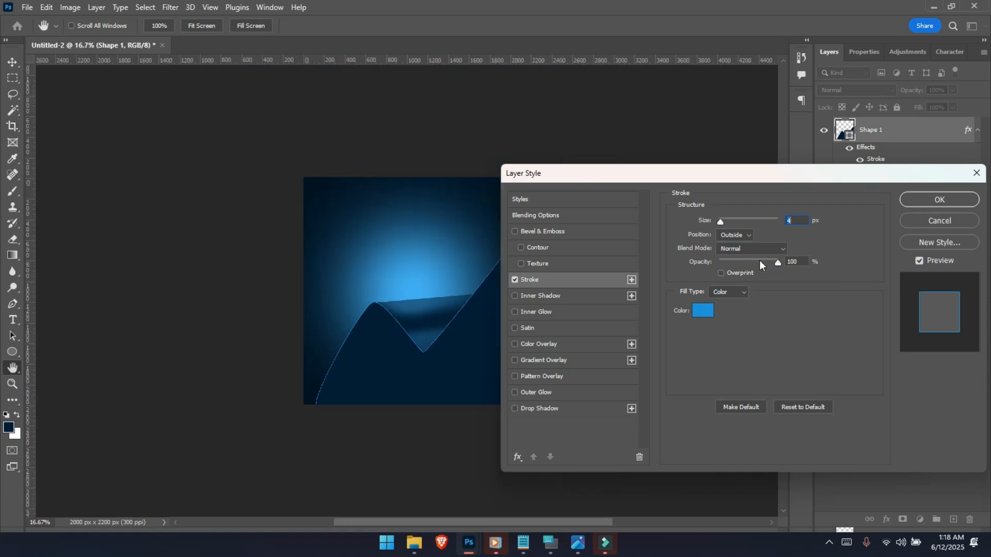
pyautogui.press('Return')
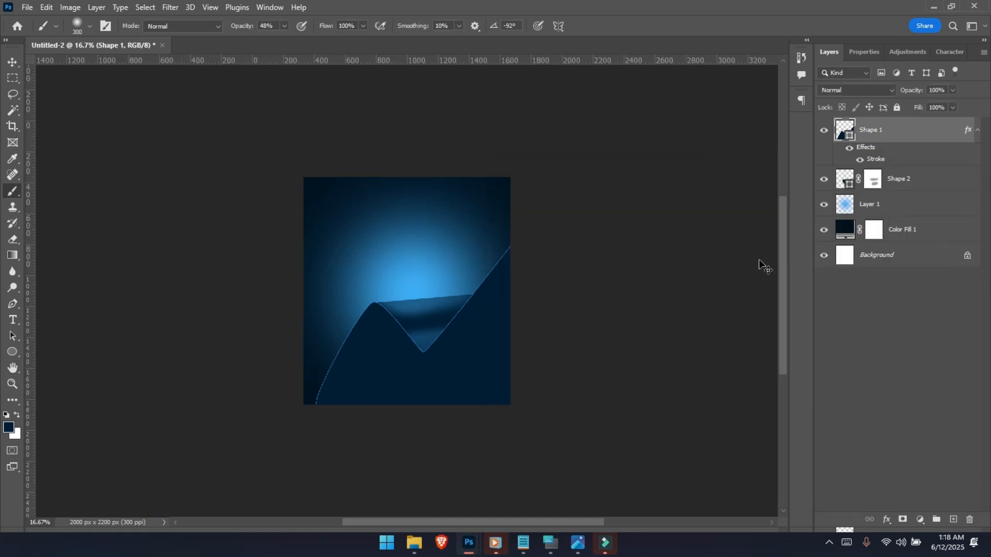
pyautogui.hotkey('ctrl', '+')
pyautogui.hotkey('ctrl', '+')
pyautogui.hotkey('ctrl', '-')
pyautogui.hotkey('ctrl', '+')
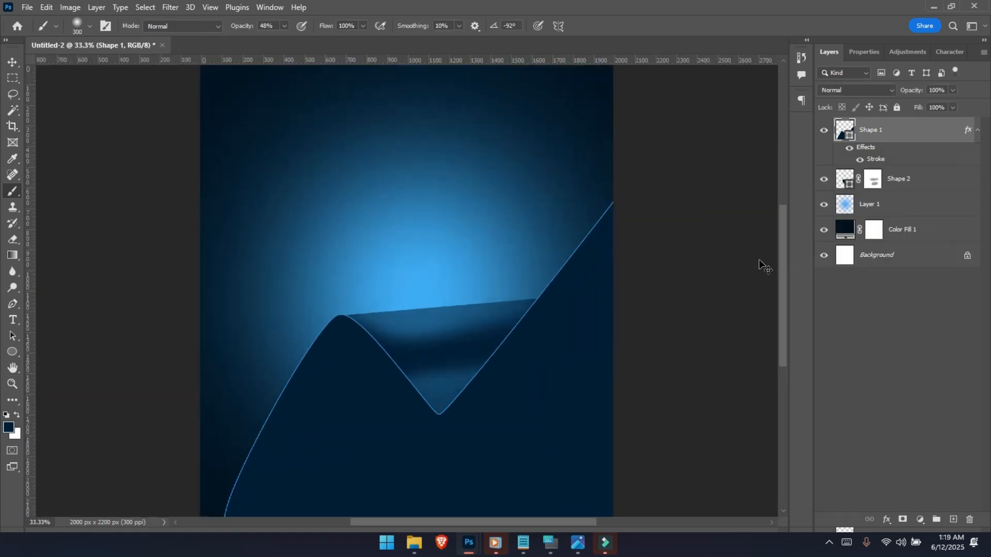
pyautogui.hotkey('ctrl', '-')
pyautogui.hotkey('ctrl', '+')
pyautogui.press('v')
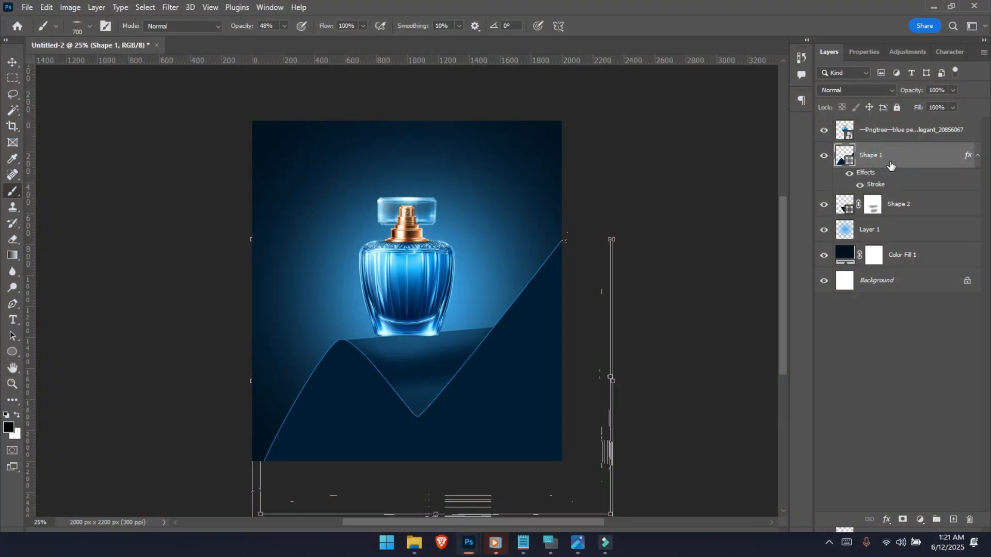
# - Add an empty layer between the perfume bottle and the large ridge shape, and set the foreground colour to pure black
pyautogui.click(875, 130)
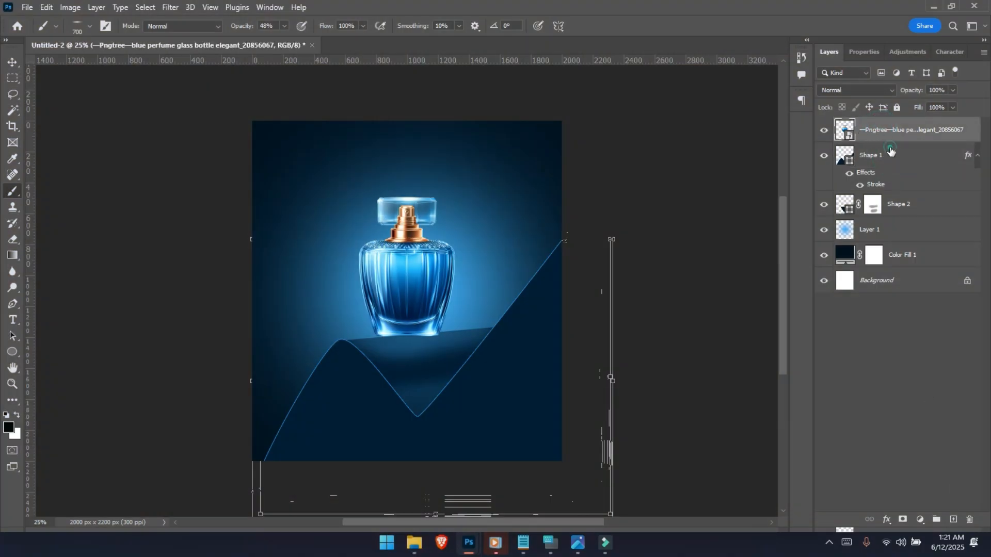
pyautogui.click(890, 151)
pyautogui.click(954, 520)
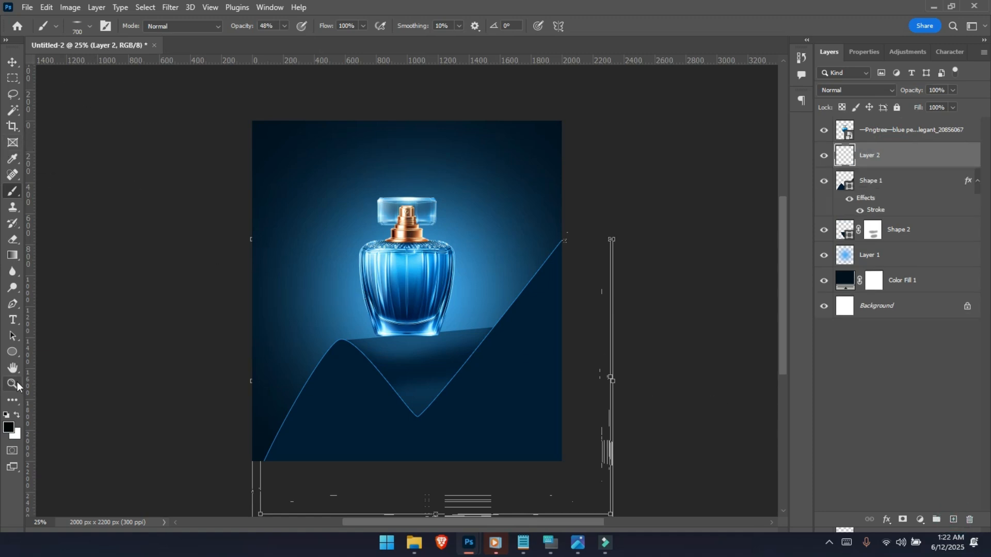
pyautogui.click(8, 427)
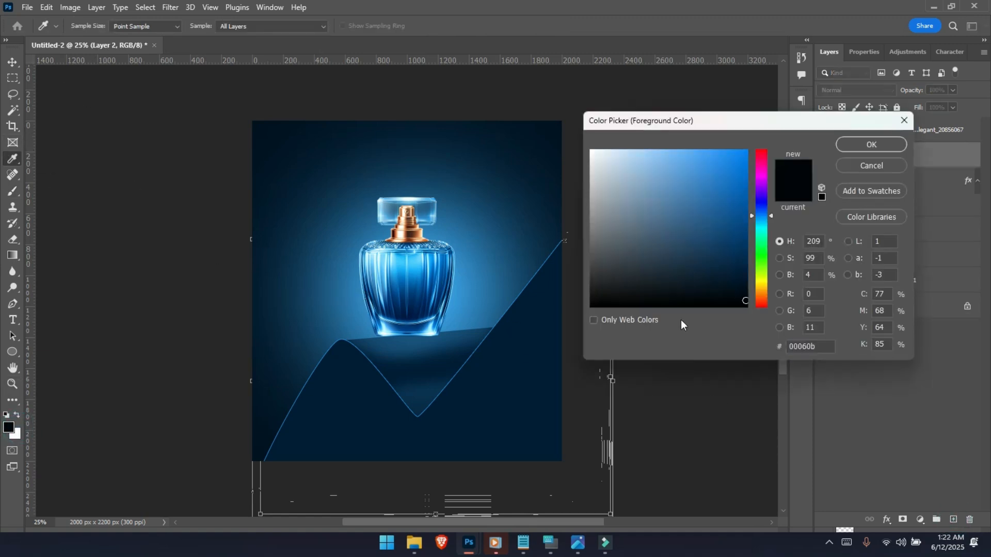
pyautogui.moveTo(745, 300)
pyautogui.mouseDown()
pyautogui.moveTo(732, 294)
pyautogui.moveTo(746, 323)
pyautogui.mouseUp()
pyautogui.press('Return')
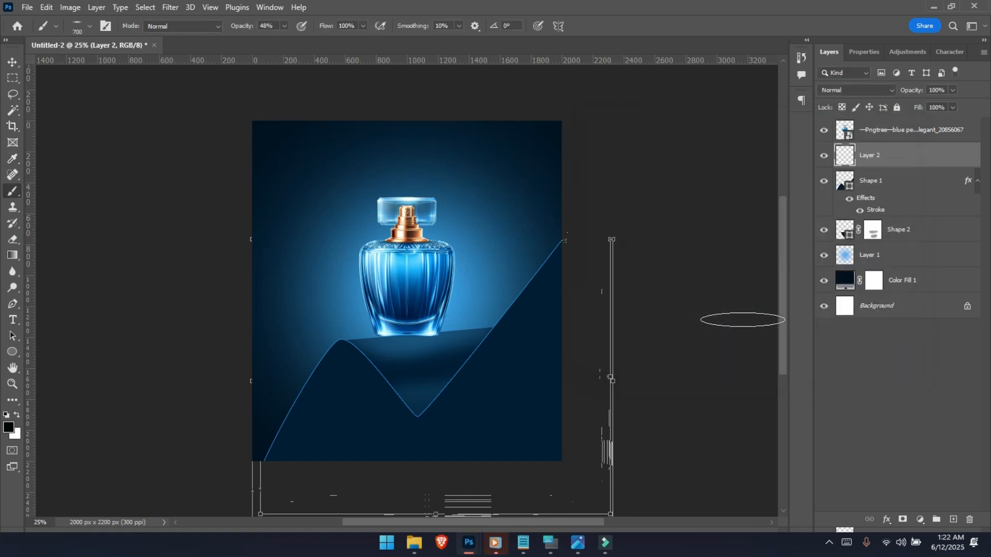
# - Flatten the soft 700 px brush tip into a thin horizontal ellipse at 0% hardness
pyautogui.click(90, 27)
pyautogui.moveTo(37, 76); pyautogui.dragTo(37, 103)
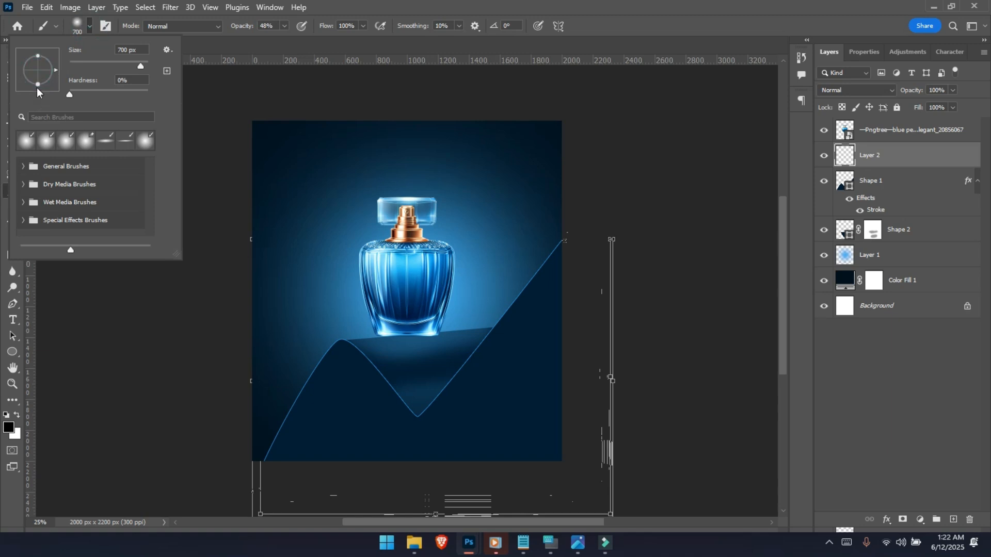
pyautogui.moveTo(37, 88); pyautogui.dragTo(40, 79)
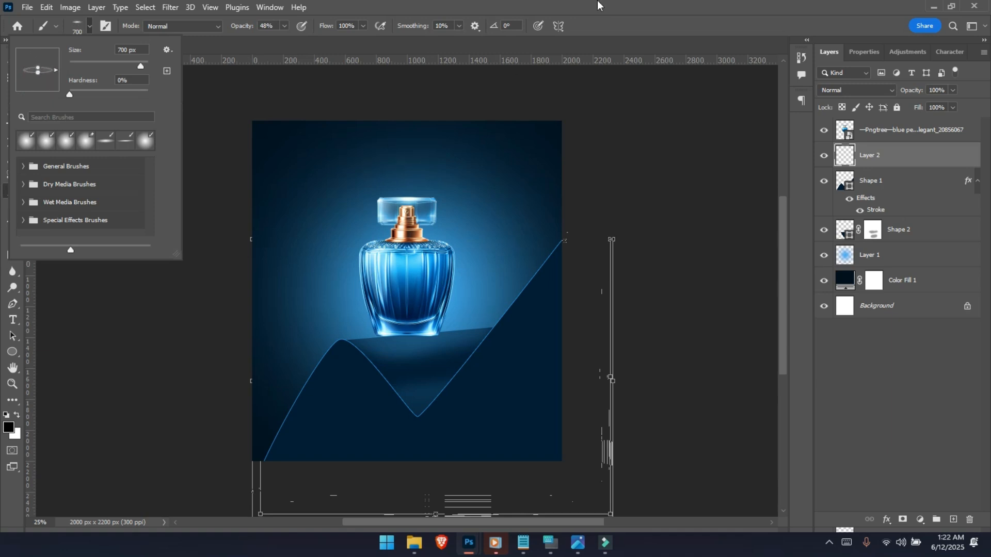
pyautogui.click(597, 17)
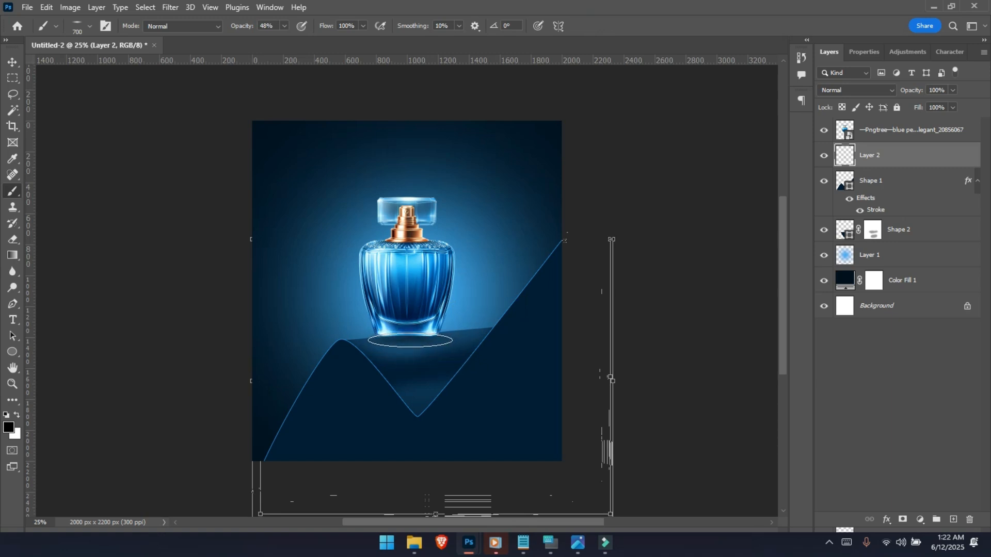
# - Reduce the flattened brush to 400 px and dab a dark contact shadow along the underside of the perfume bottle
pyautogui.click(395, 339)
pyautogui.hotkey('ctrl', 'z')
pyautogui.hotkey('ctrl', '+')
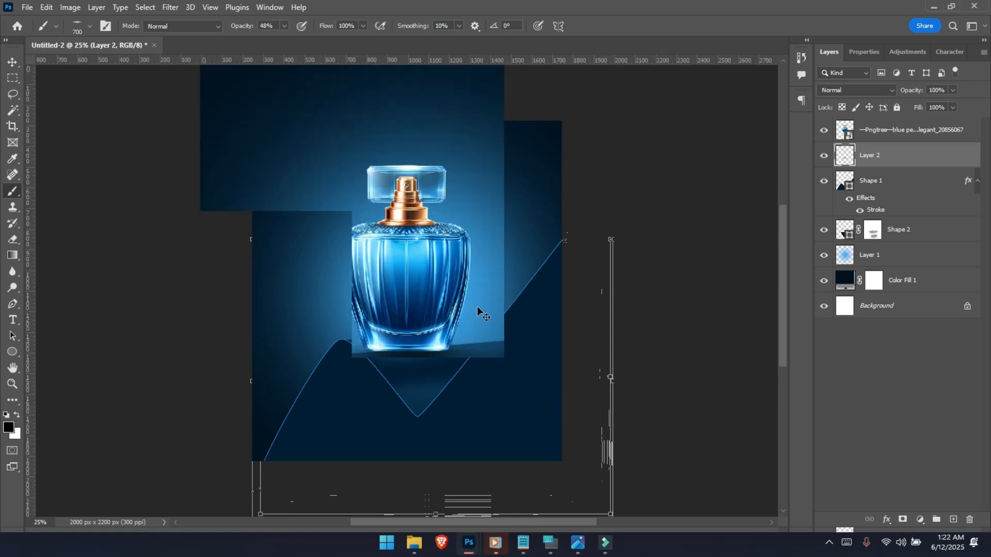
pyautogui.press('[')
pyautogui.press('[')
pyautogui.press('[')
pyautogui.click(422, 356)
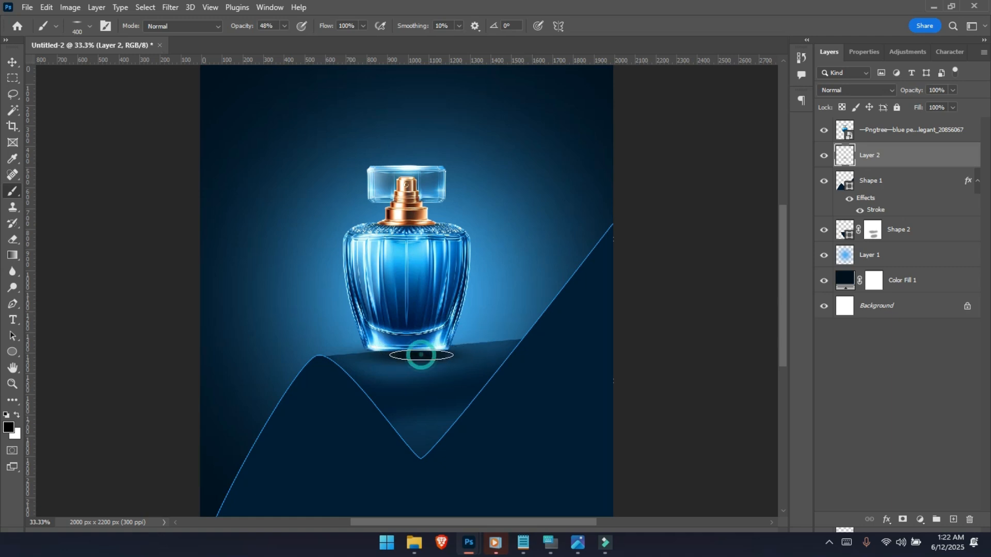
pyautogui.click(386, 357)
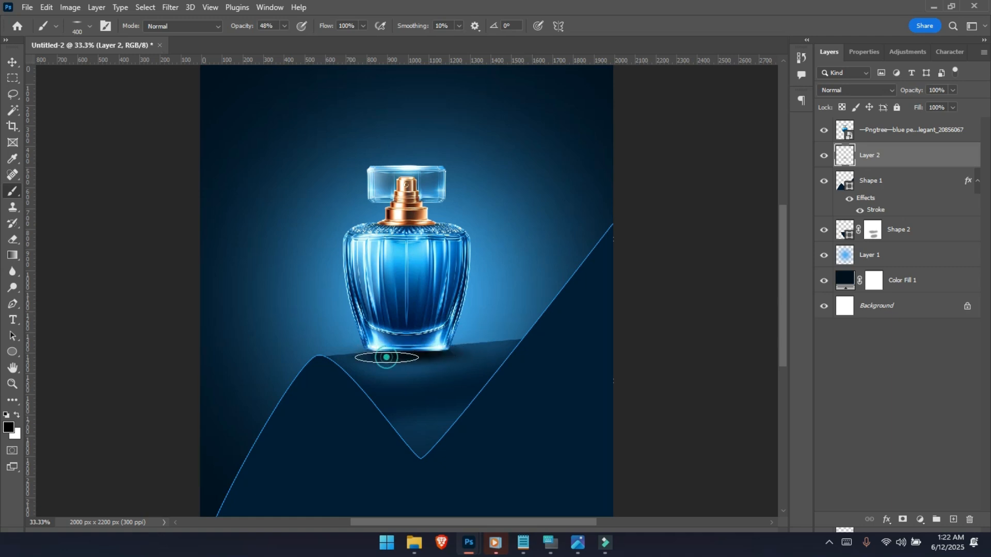
pyautogui.click(390, 356)
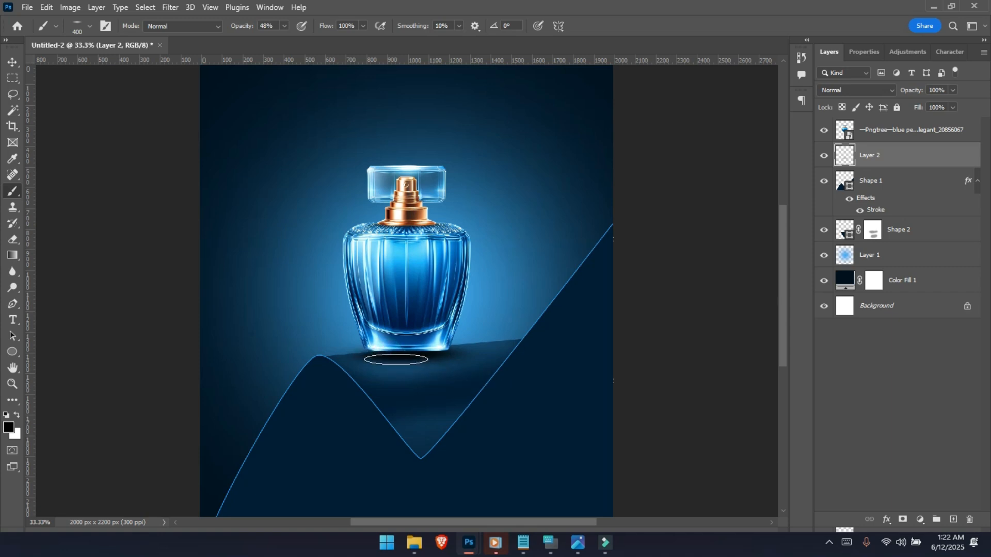
pyautogui.click(393, 358)
pyautogui.click(431, 354)
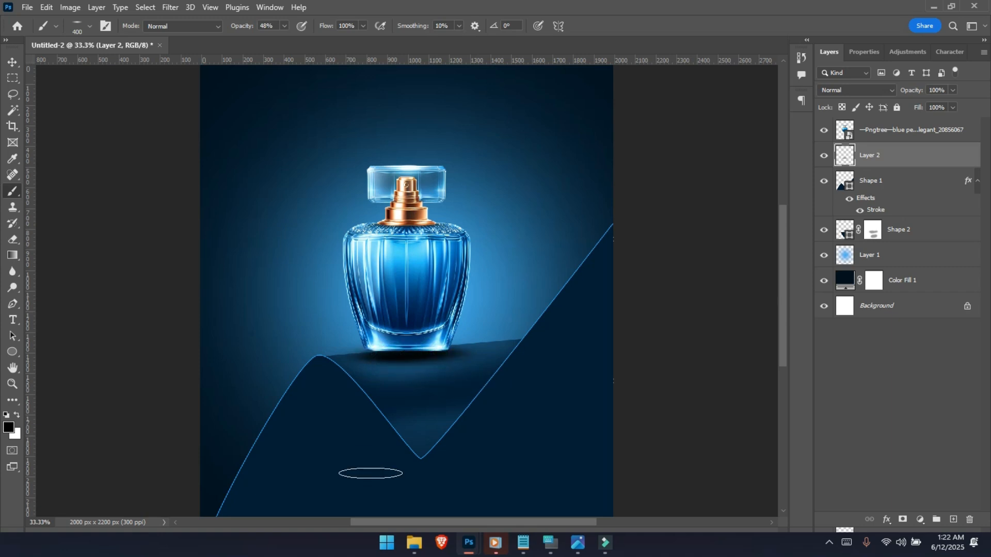
# - Move the perfume bottle slightly down so that its base sits on the painted shadow
pyautogui.press('v')
pyautogui.moveTo(414, 280); pyautogui.dragTo(426, 286)
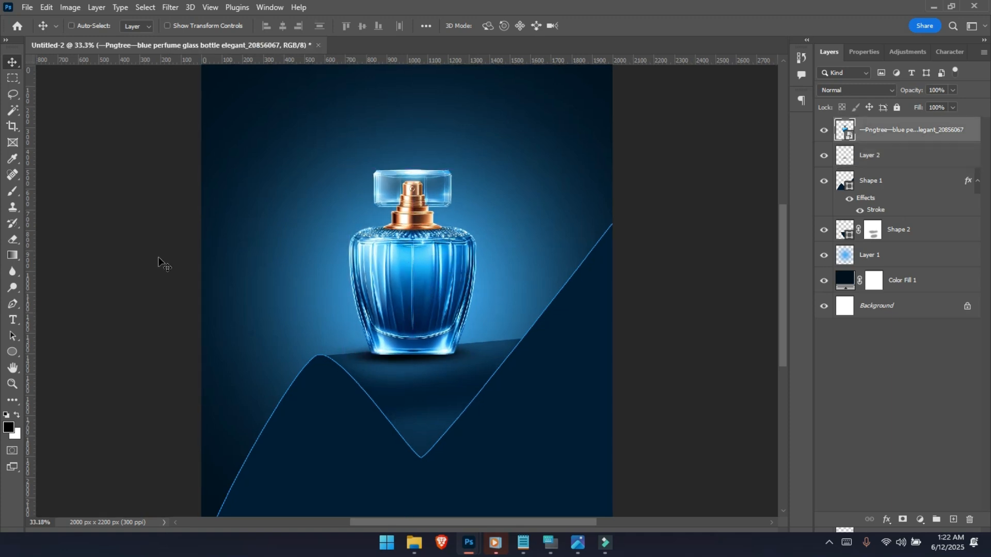
pyautogui.hotkey('ctrl', '-')
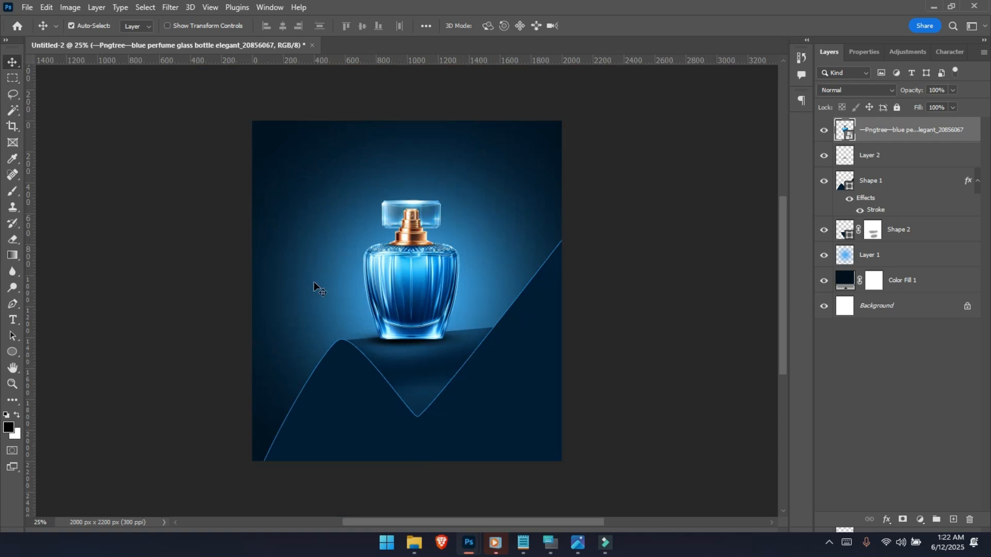
# - Select the bottle and its shadow layer together and shift both about 50 px to the left
pyautogui.keyDown('ctrl'); pyautogui.click(890, 156); pyautogui.keyUp('ctrl')
pyautogui.hotkey('shift', 'Left')
pyautogui.hotkey('shift', 'Left')
pyautogui.hotkey('shift', 'Left')
pyautogui.hotkey('shift', 'Left')
pyautogui.hotkey('shift', 'Left')
pyautogui.hotkey('shift', 'Left')
pyautogui.hotkey('shift', 'Left')
pyautogui.hotkey('ctrl', '+')
pyautogui.hotkey('shift', 'Right')
pyautogui.hotkey('shift', 'Right')
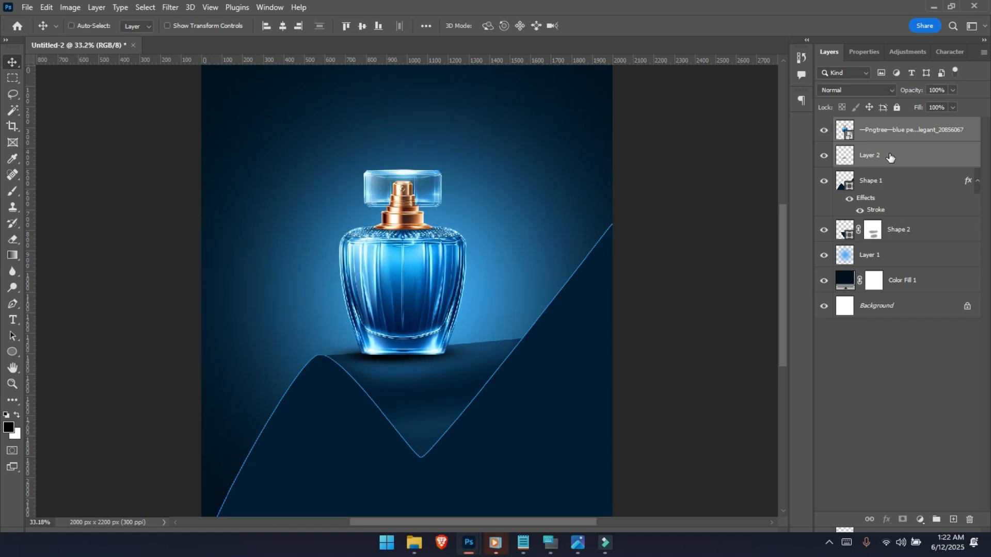
pyautogui.hotkey('ctrl', '-')
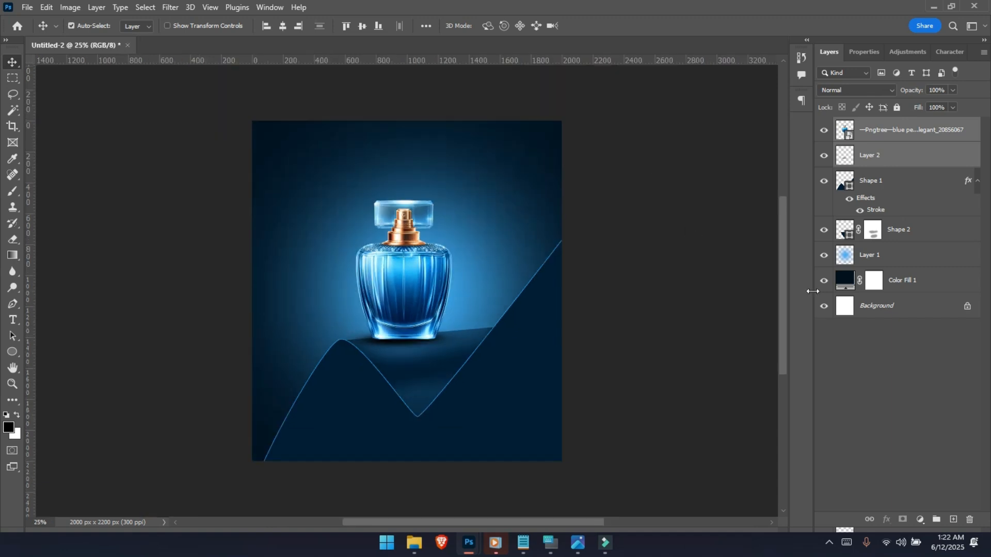
# - Add an empty layer directly above the shadow layer and set the foreground colour to white
pyautogui.click(886, 180)
pyautogui.click(886, 155)
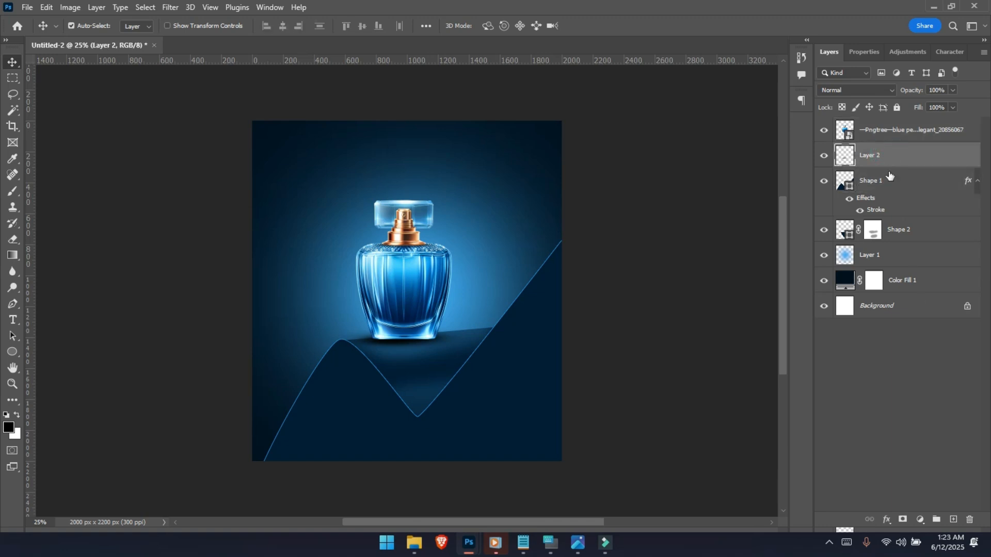
pyautogui.click(954, 520)
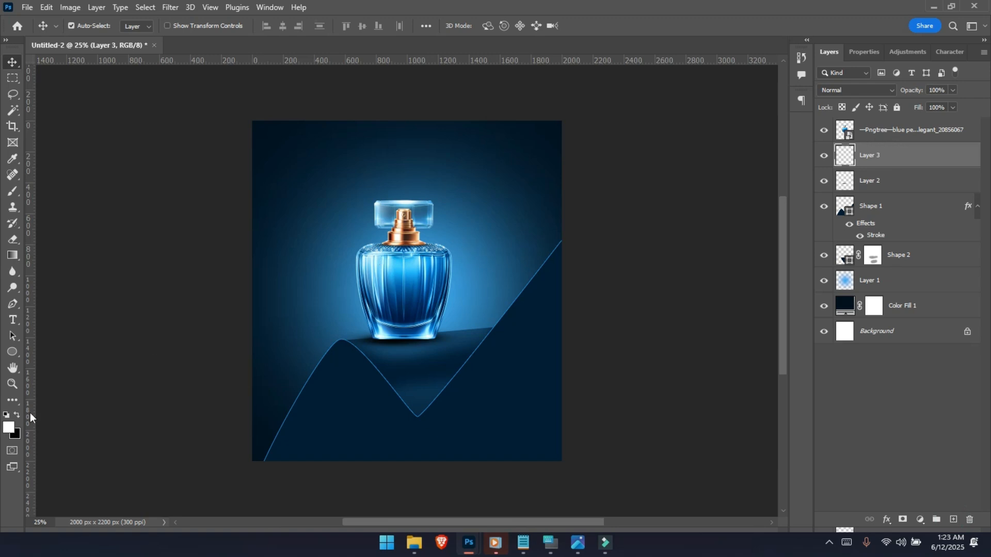
# - Make the soft brush tip round, 900 px and 100% opacity, and paint one white glow spot behind the perfume bottle
pyautogui.press('b')
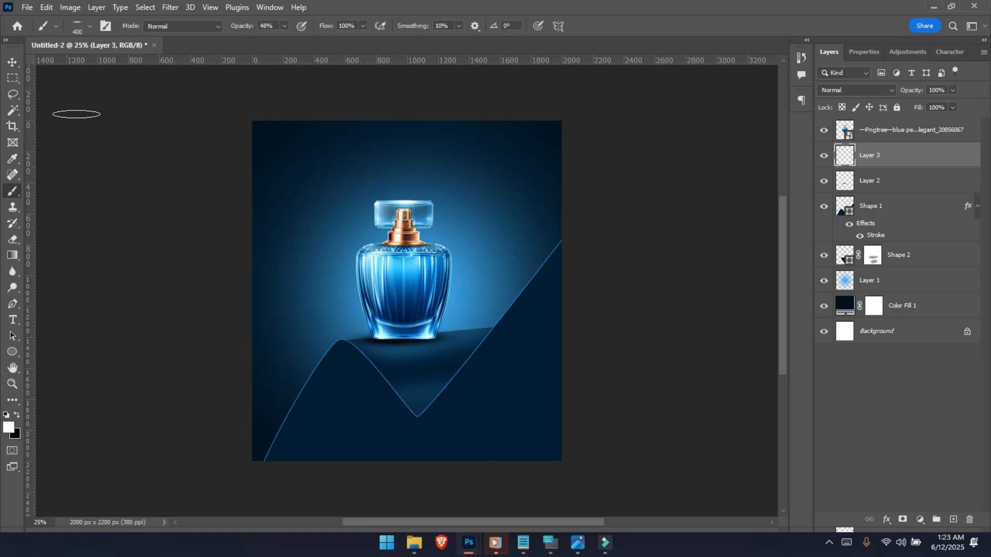
pyautogui.click(88, 26)
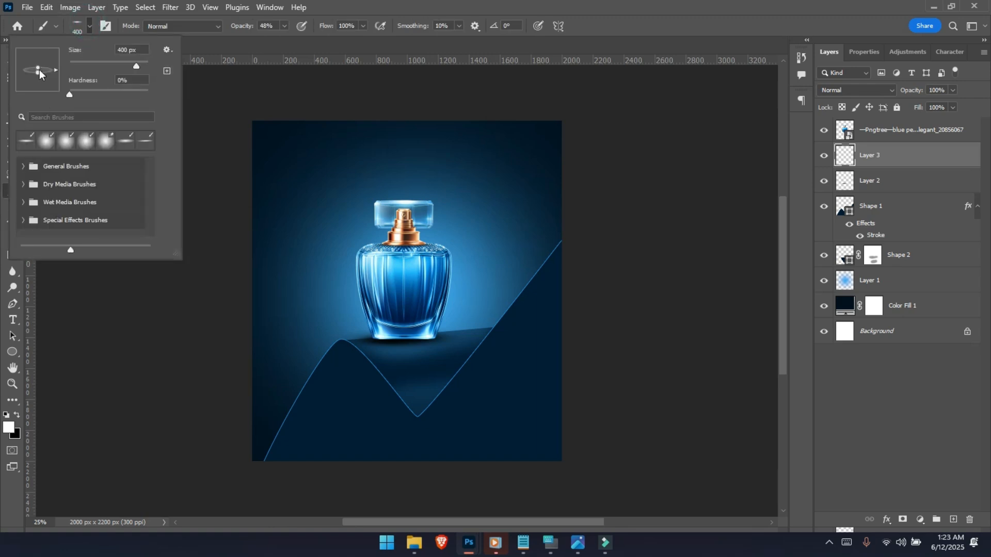
pyautogui.moveTo(39, 79)
pyautogui.mouseDown()
pyautogui.moveTo(43, 62)
pyautogui.moveTo(49, 72)
pyautogui.moveTo(143, 66)
pyautogui.mouseUp()
pyautogui.click(444, 6)
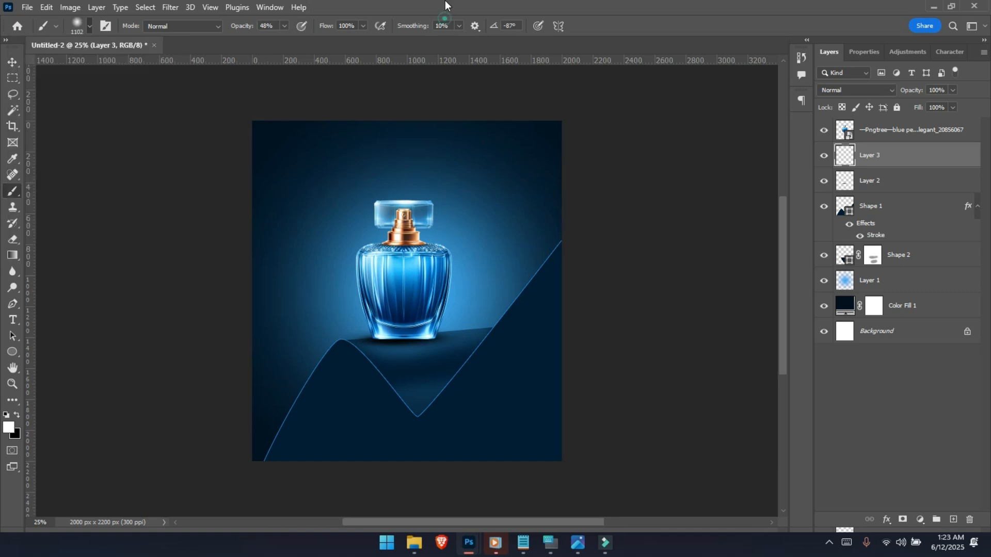
pyautogui.press('[')
pyautogui.press('[')
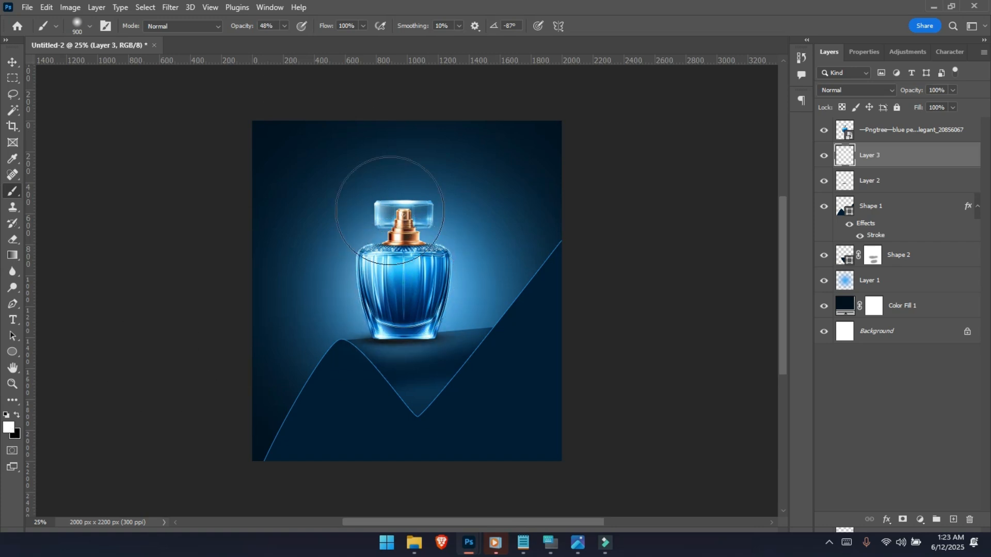
pyautogui.moveTo(240, 26); pyautogui.dragTo(347, 28)
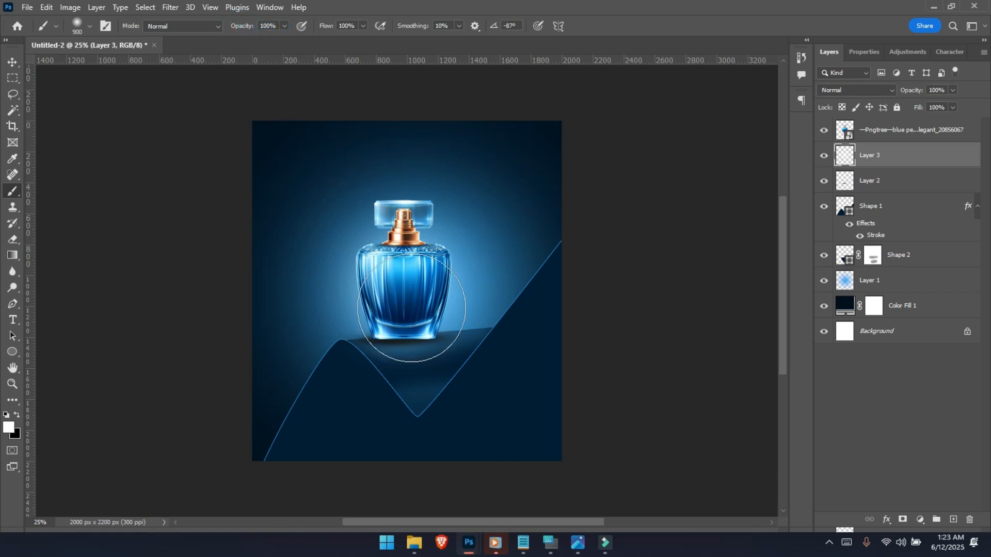
pyautogui.click(400, 279)
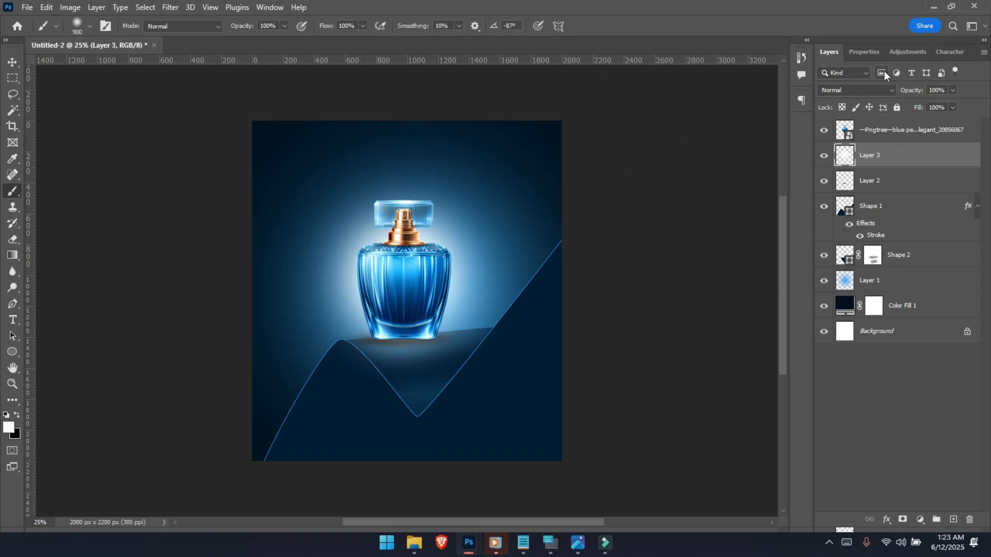
# - Add a Hue/Saturation adjustment above the white glow layer and raise its hue and saturation slightly
pyautogui.click(903, 55)
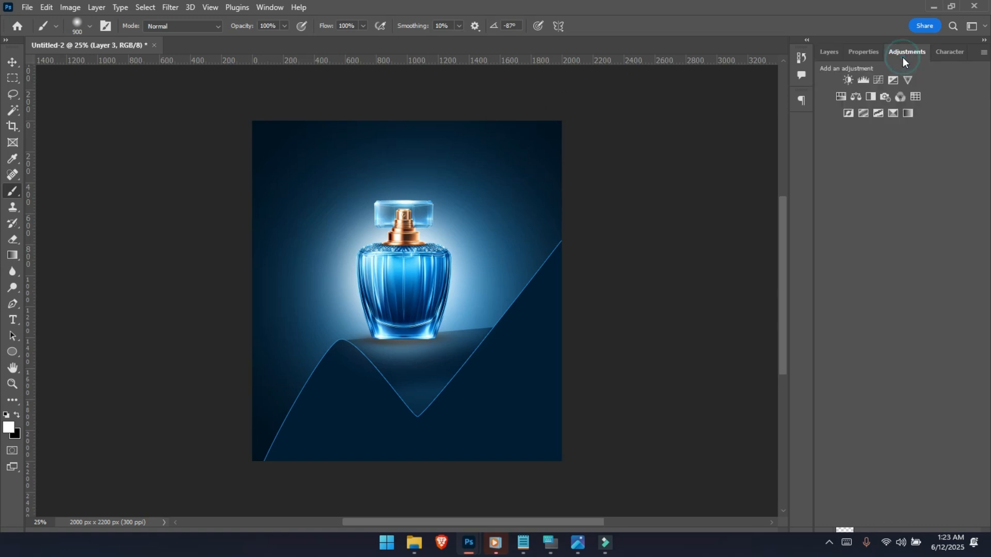
pyautogui.click(838, 95)
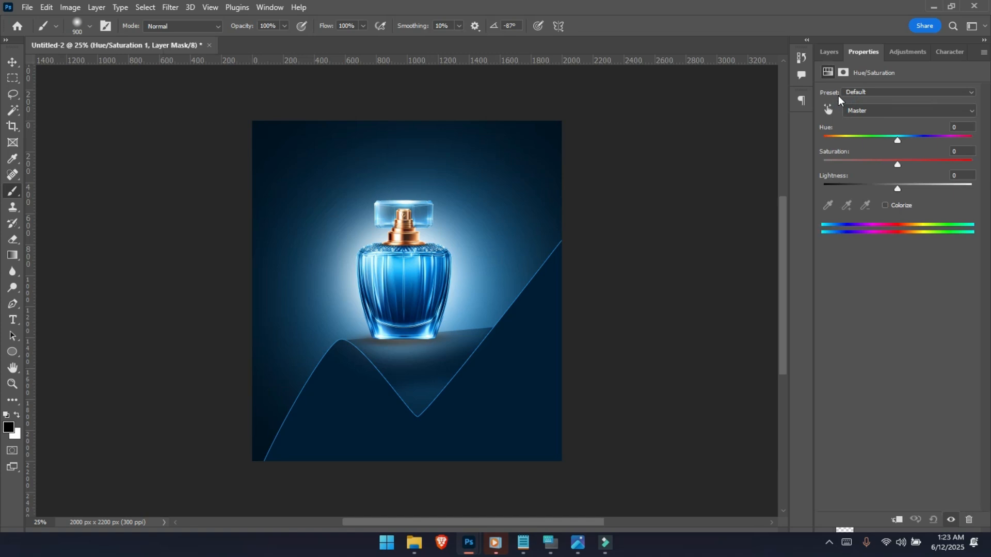
pyautogui.moveTo(897, 143); pyautogui.dragTo(902, 146)
pyautogui.moveTo(898, 164); pyautogui.dragTo(907, 165)
pyautogui.click(835, 52)
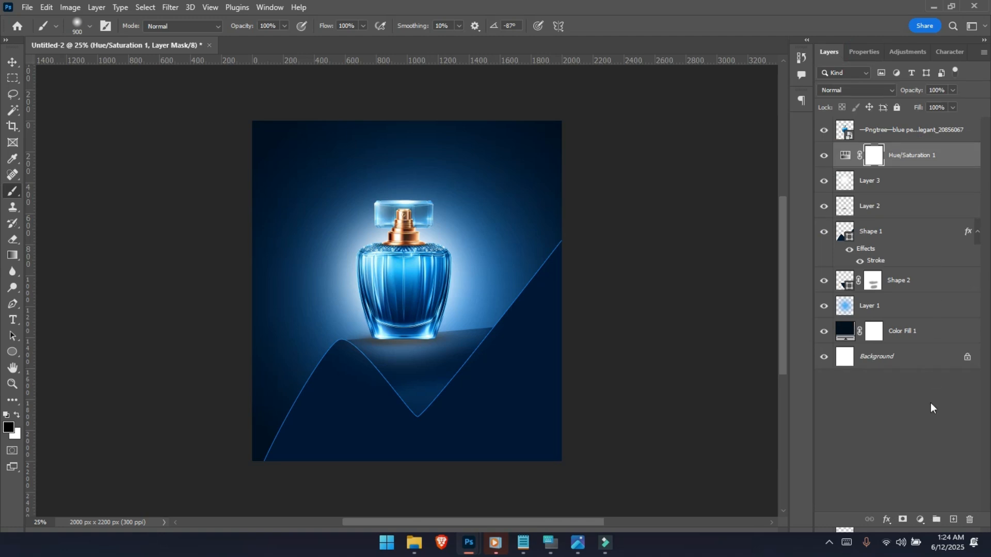
# - Add an empty layer below the bottle and draw a circle about 392 px wide with the Ellipse tool, beside the bottle cap
pyautogui.click(953, 520)
pyautogui.press('x')
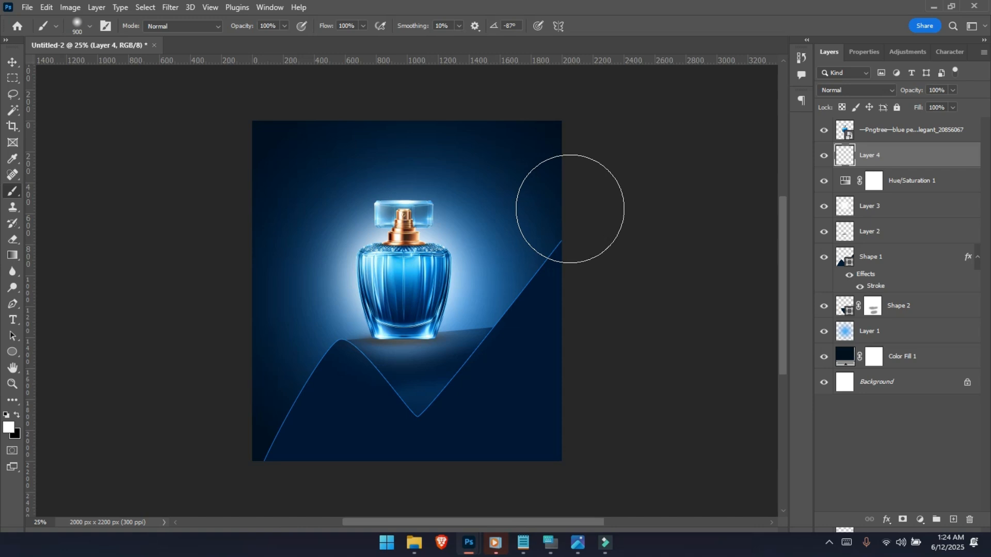
pyautogui.click(13, 353)
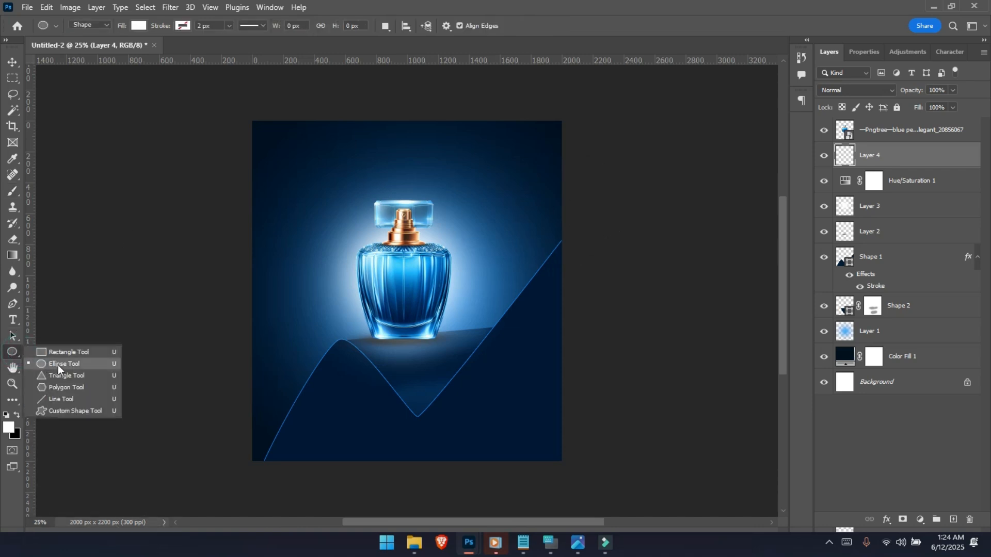
pyautogui.click(62, 369)
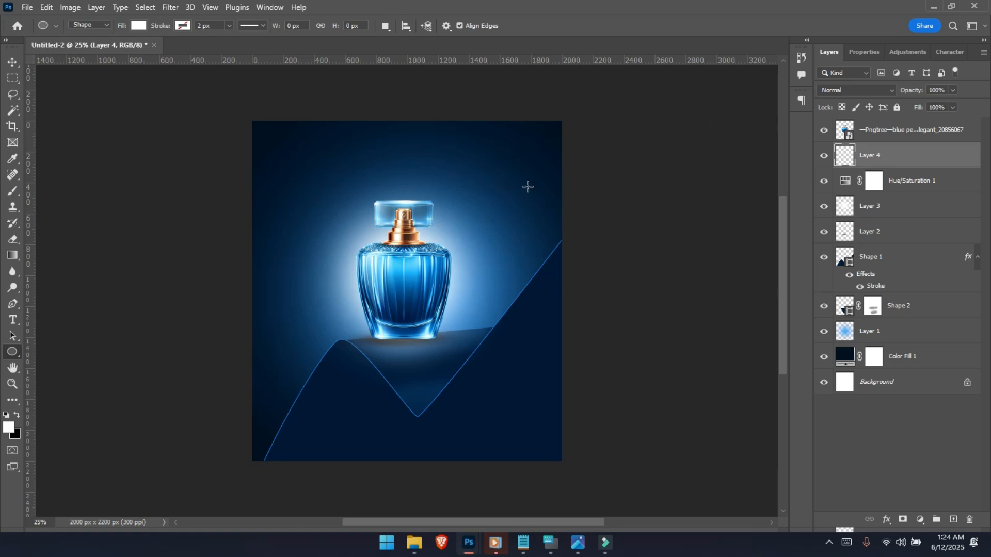
pyautogui.moveTo(516, 181); pyautogui.dragTo(456, 259)
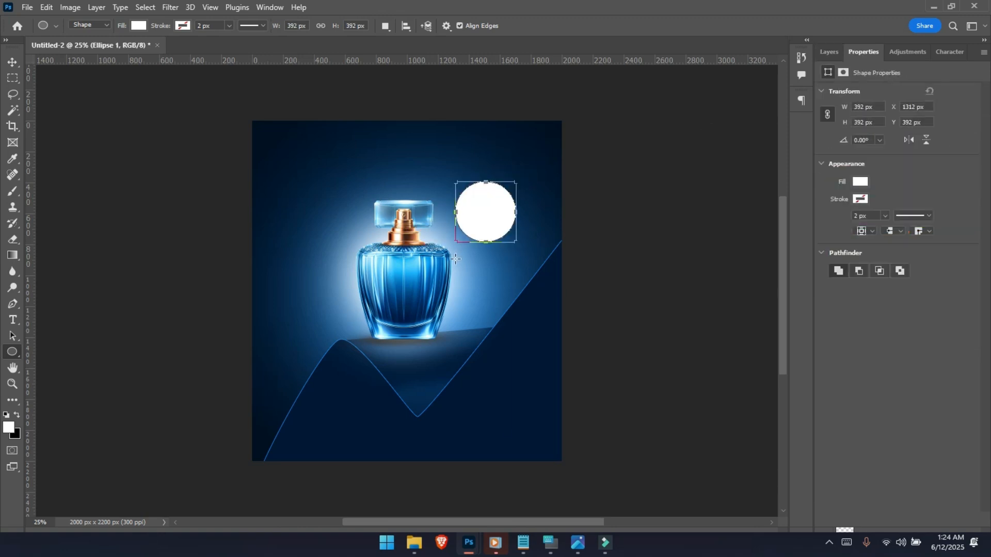
# - Fill the circle with the navy sampled from the right ridge and lighten it to #092e58
pyautogui.click(138, 26)
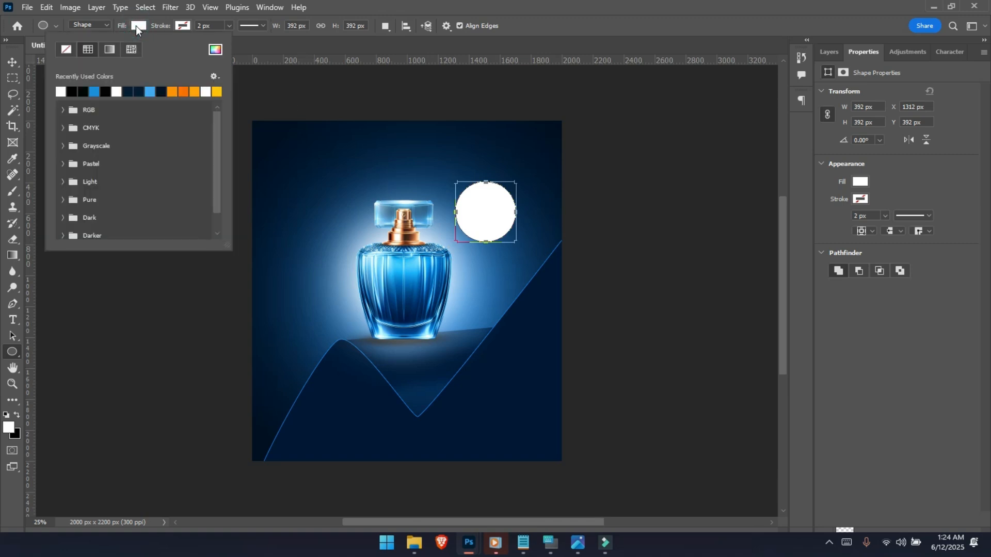
pyautogui.click(215, 49)
pyautogui.click(511, 365)
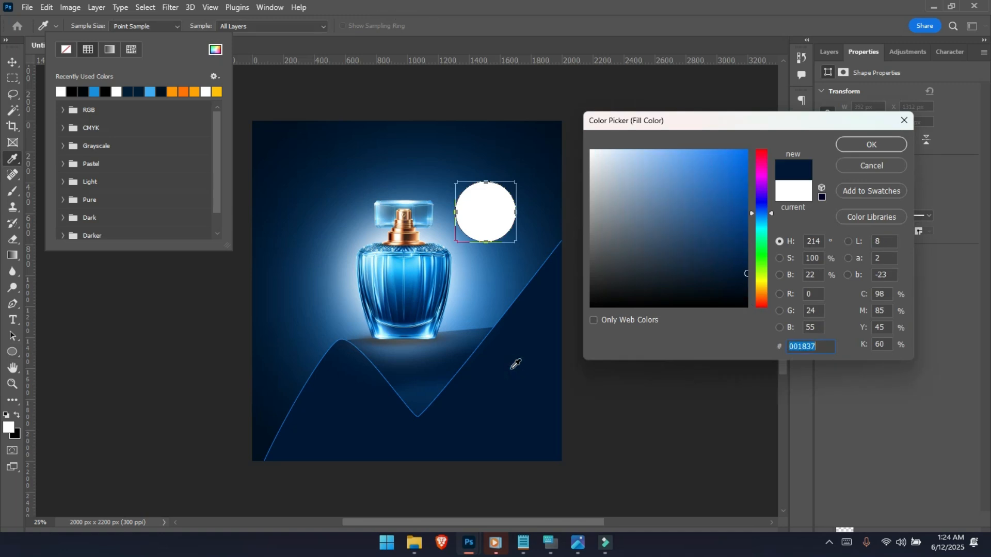
pyautogui.press('Return')
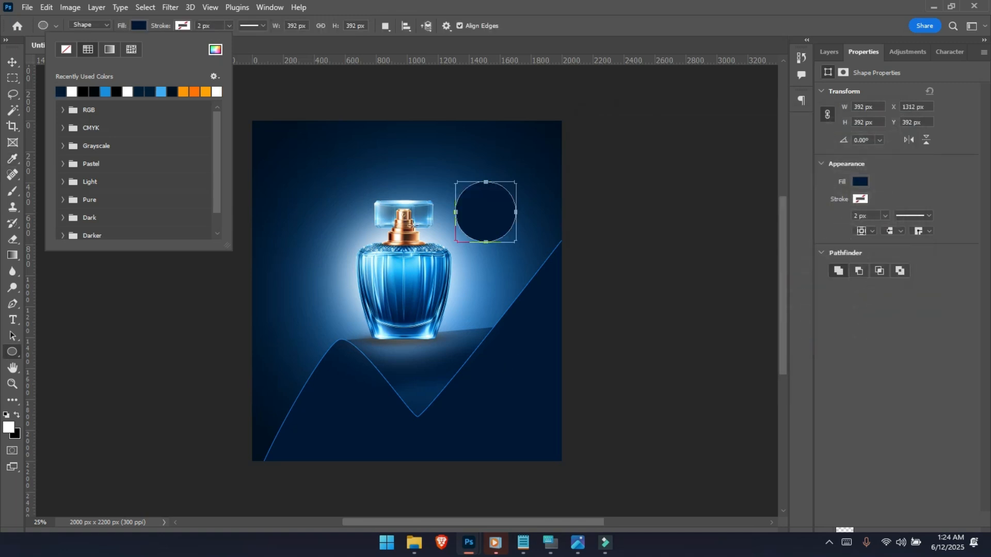
pyautogui.click(214, 51)
pyautogui.moveTo(740, 259); pyautogui.dragTo(731, 253)
pyautogui.click(762, 214)
pyautogui.moveTo(762, 215); pyautogui.dragTo(762, 216)
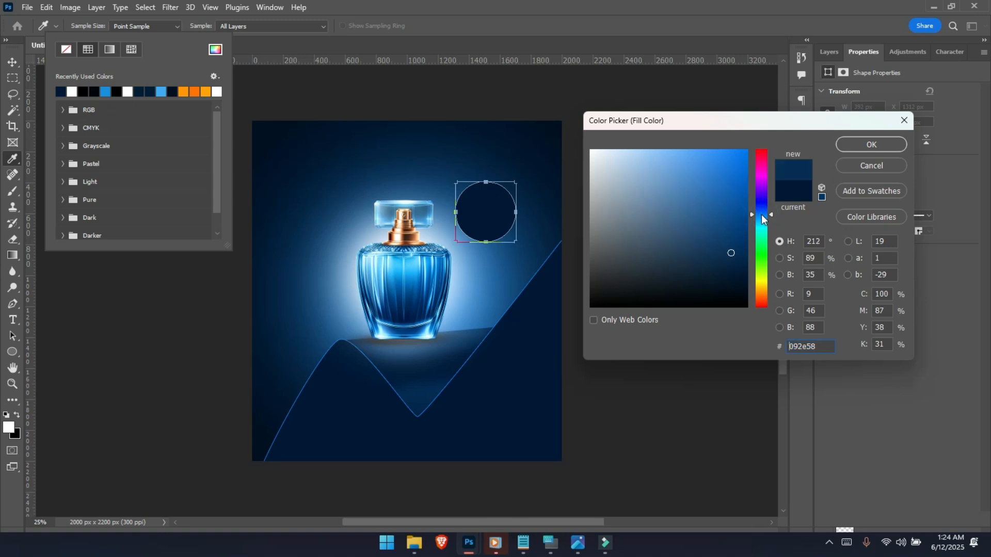
pyautogui.press('Return')
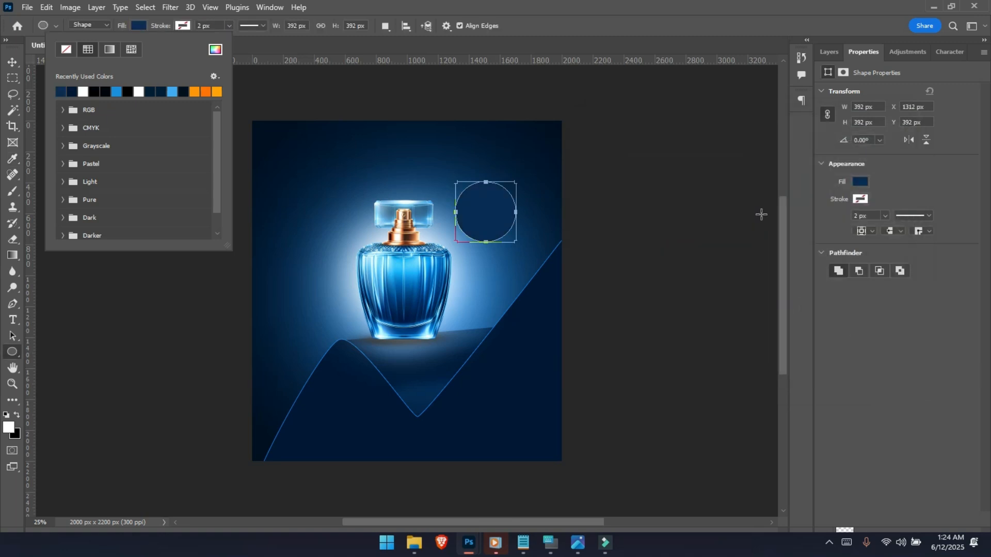
# - Add an empty layer directly above the circle and clip it to the circle
pyautogui.click(832, 48)
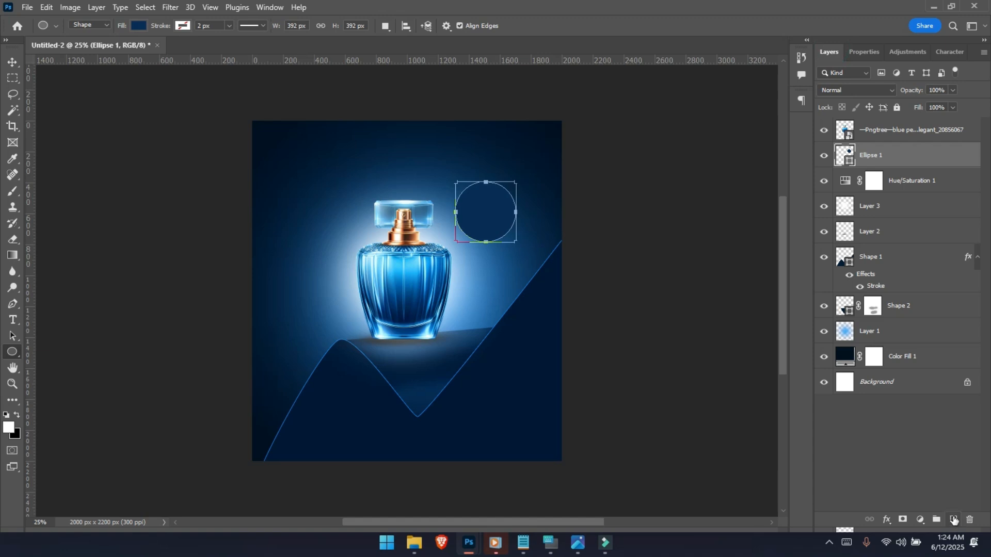
pyautogui.click(955, 520)
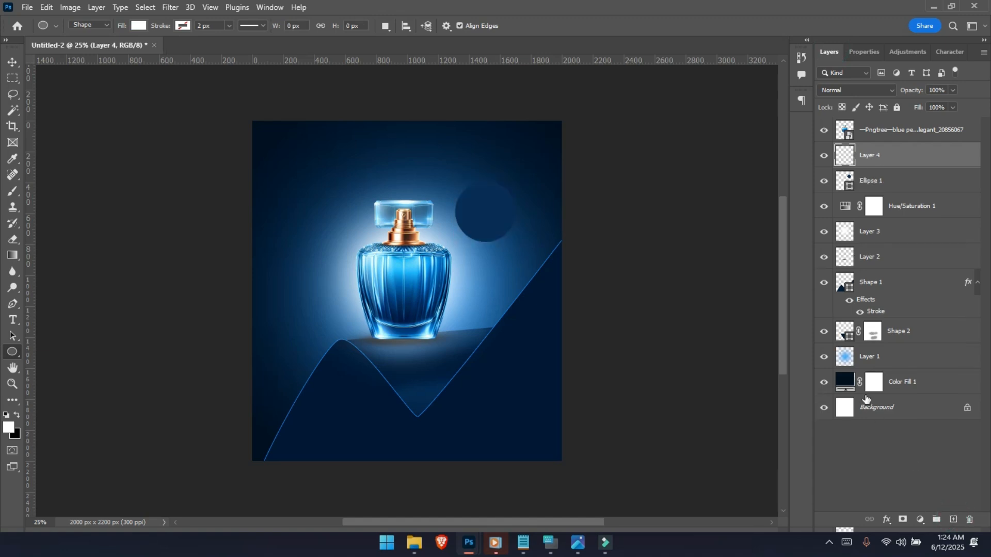
pyautogui.rightClick(877, 163)
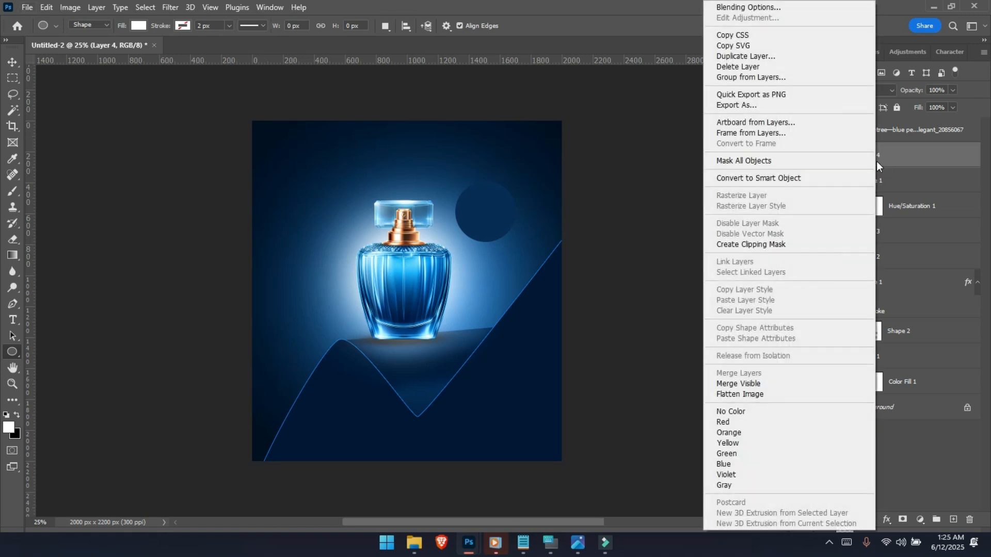
pyautogui.click(761, 244)
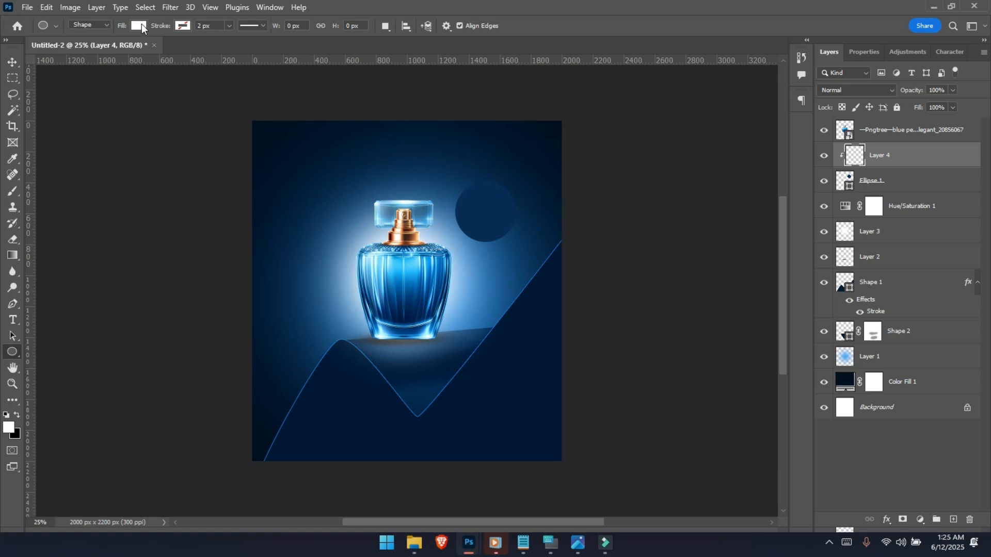
pyautogui.click(140, 26)
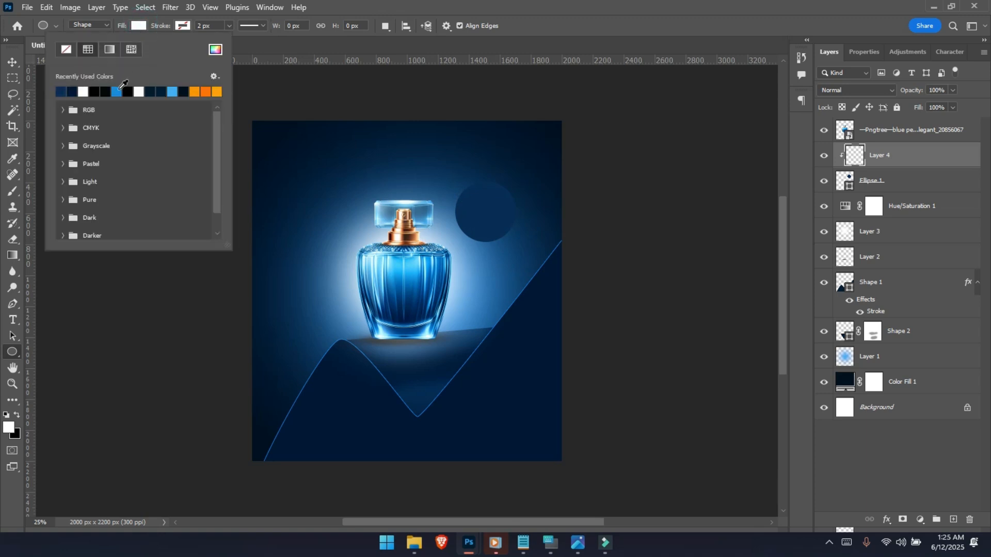
pyautogui.click(117, 92)
pyautogui.click(403, 1)
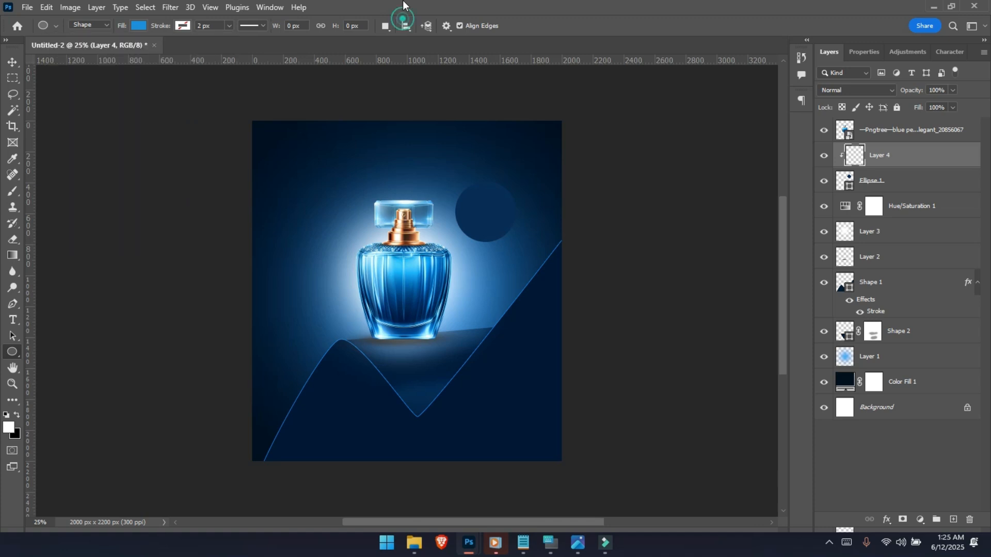
pyautogui.moveTo(445, 182); pyautogui.dragTo(493, 225)
pyautogui.hotkey('ctrl', 'z')
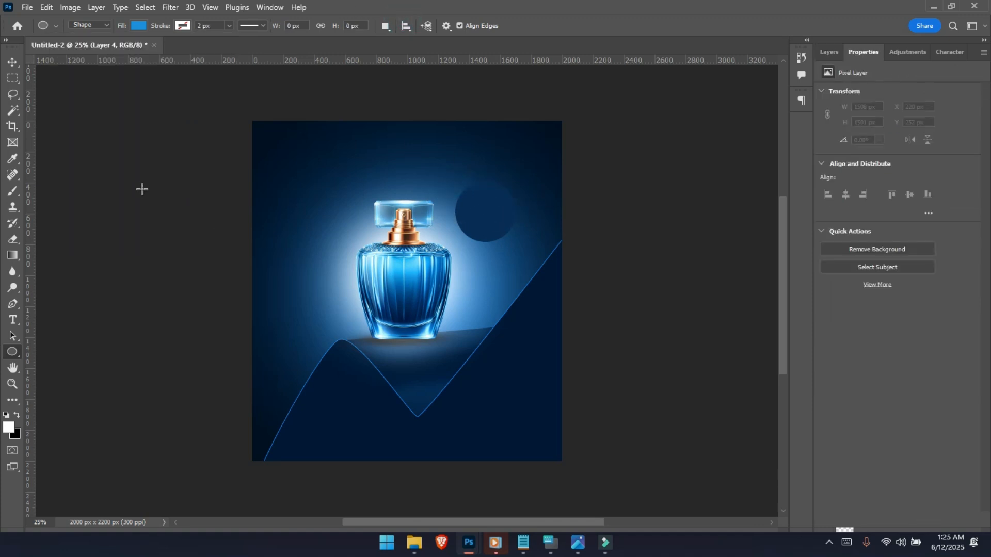
# - Try a white-to-transparent linear gradient diagonally across the circle on the clipped layer, and undo it
pyautogui.click(13, 255)
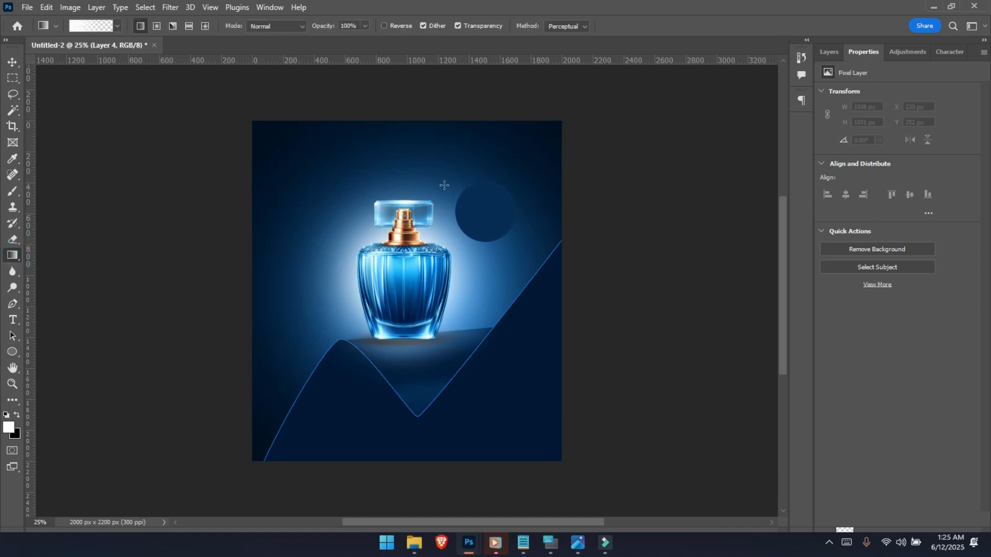
pyautogui.moveTo(441, 184); pyautogui.dragTo(509, 233)
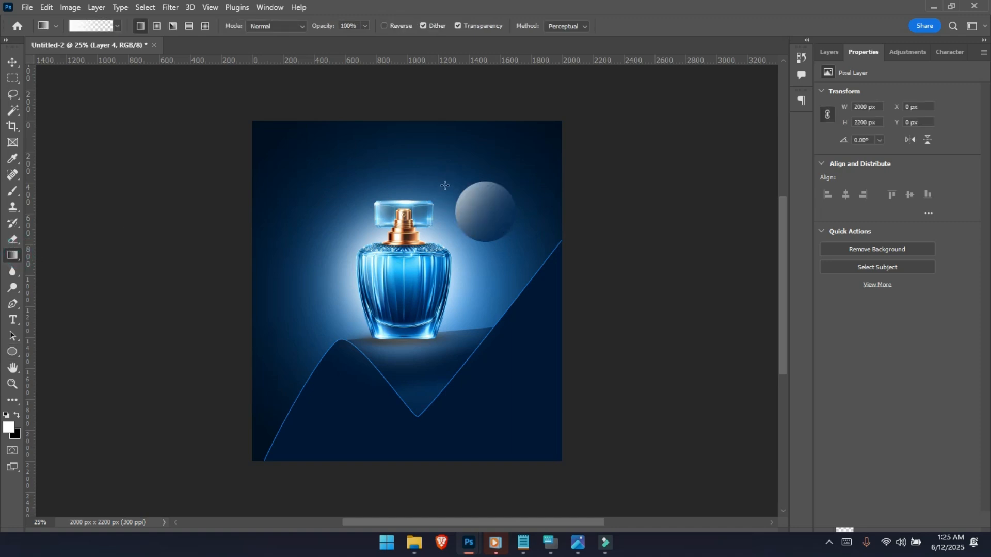
pyautogui.hotkey('ctrl', 'z')
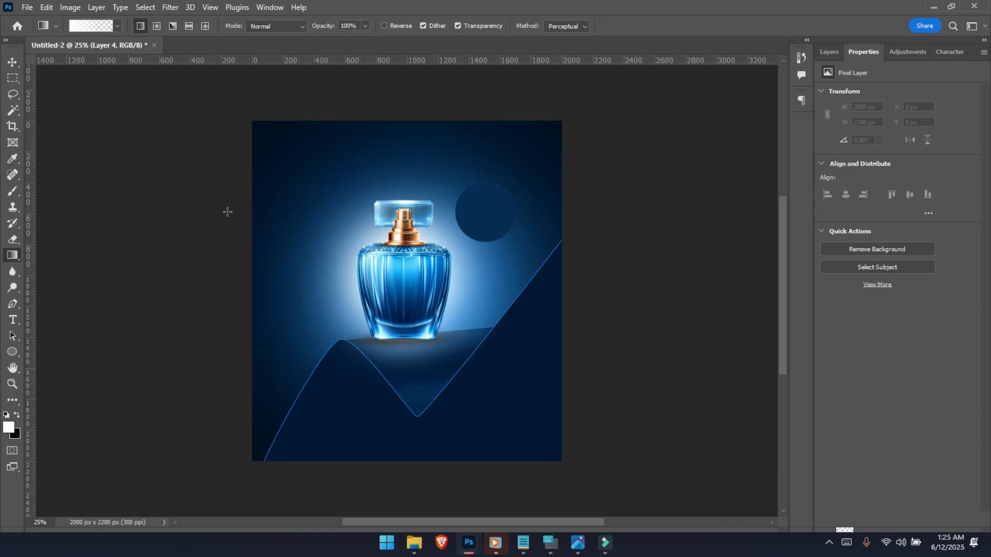
# - Set the foreground colour to #008cf8 and shade the circle with a diagonal blue-to-transparent linear gradient starting at its upper left
pyautogui.click(9, 428)
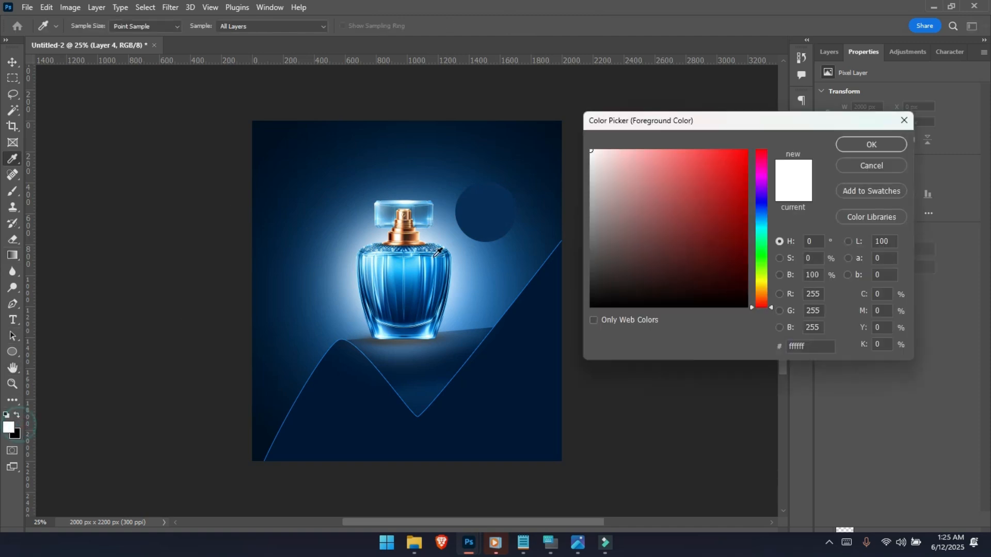
pyautogui.moveTo(763, 224); pyautogui.dragTo(764, 218)
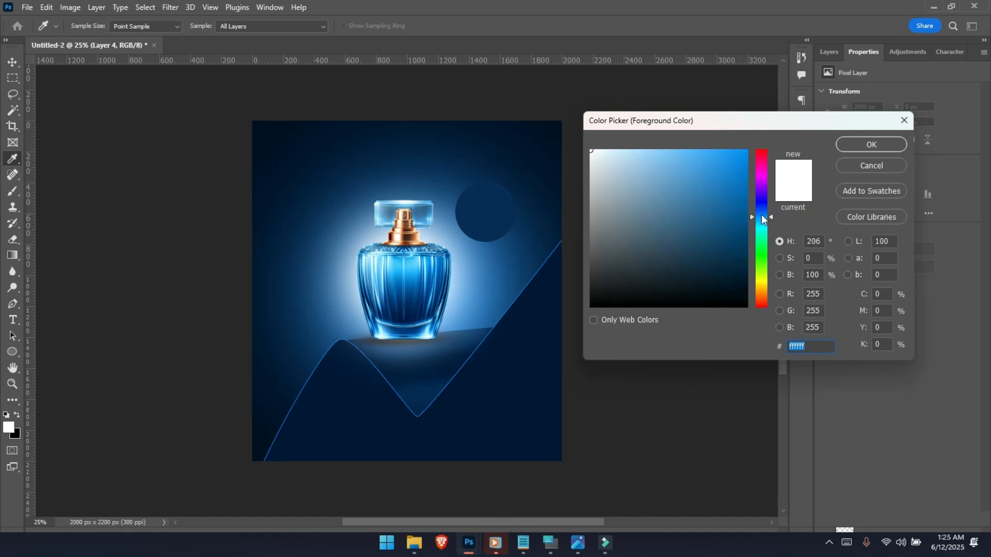
pyautogui.moveTo(743, 159); pyautogui.dragTo(750, 154)
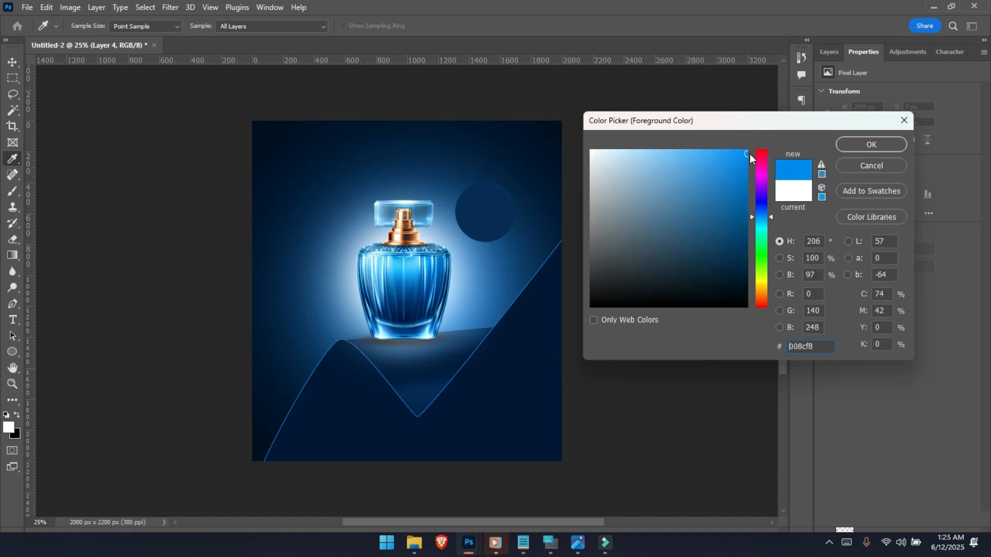
pyautogui.press('Return')
pyautogui.press('g')
pyautogui.moveTo(460, 195); pyautogui.dragTo(513, 222)
pyautogui.moveTo(450, 192); pyautogui.dragTo(514, 223)
pyautogui.hotkey('ctrl', 'z')
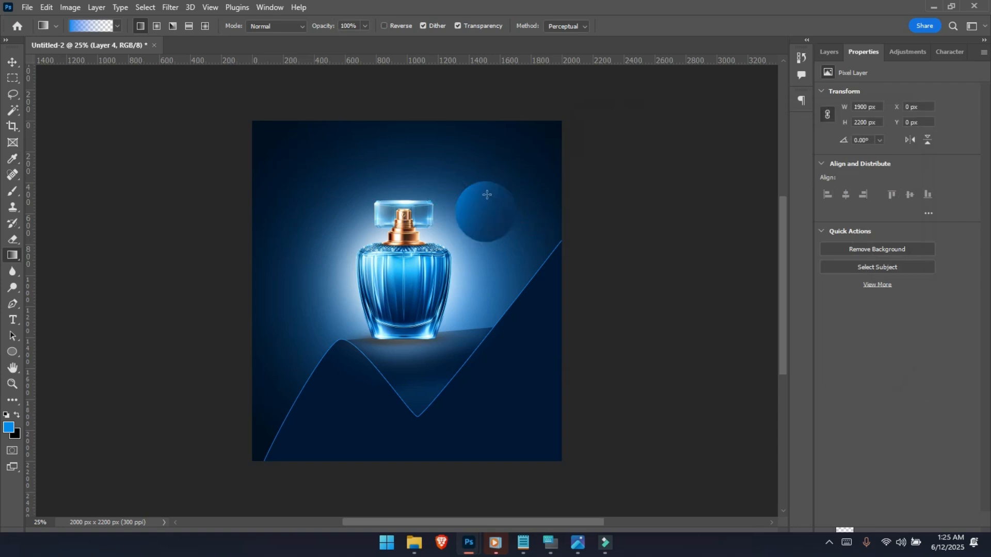
pyautogui.moveTo(449, 183); pyautogui.dragTo(510, 223)
# - Add another empty layer above the blue gradient layer and clip it to the circle as well
pyautogui.click(827, 53)
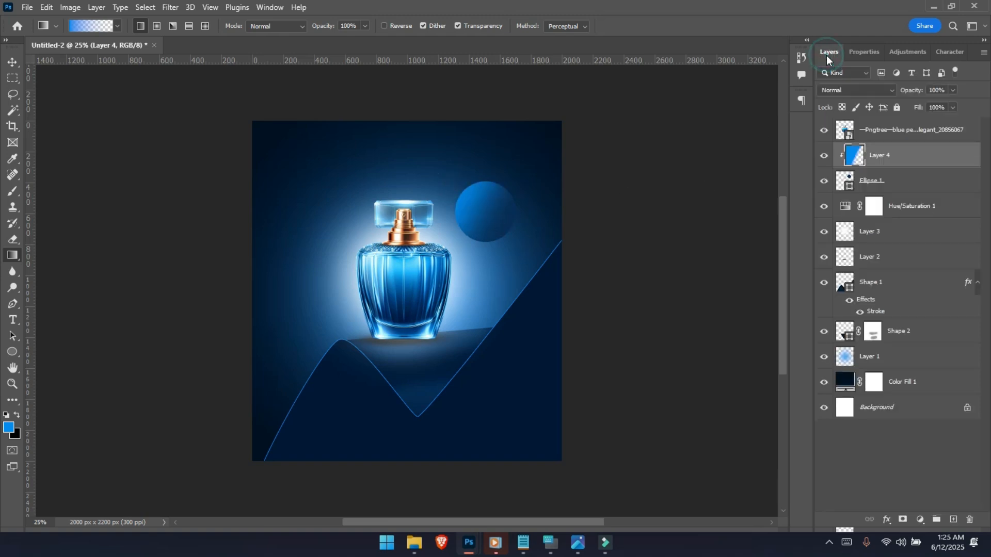
pyautogui.click(953, 520)
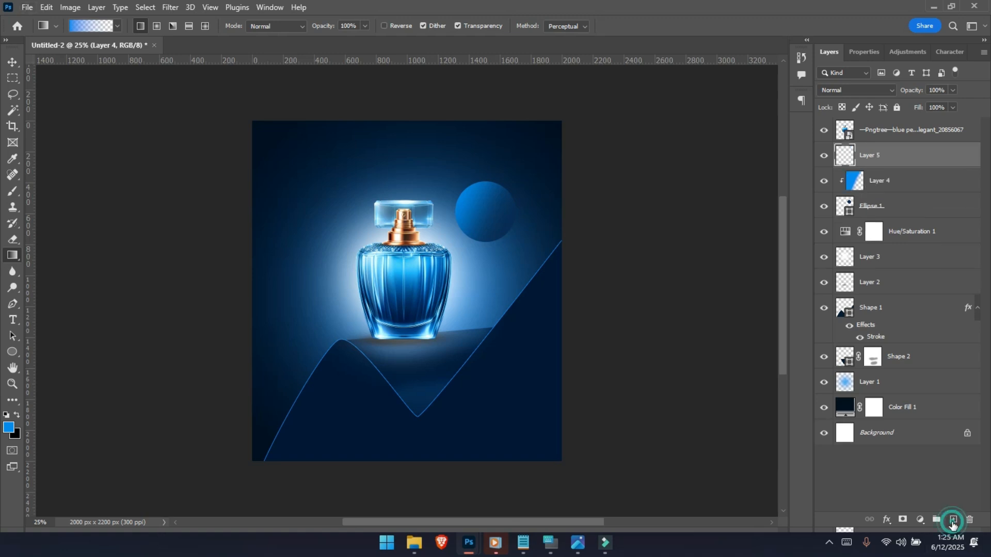
pyautogui.keyDown('alt'); pyautogui.click(885, 166); pyautogui.keyUp('alt')
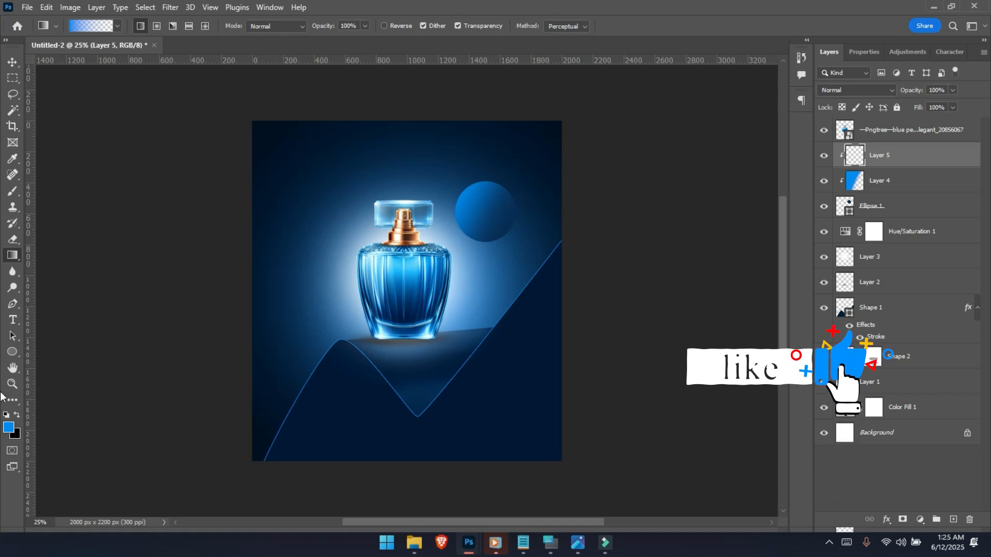
# - Set the foreground colour to white and apply a short diagonal white-to-transparent gradient from the circle's upper left edge to its centre
pyautogui.click(9, 427)
pyautogui.moveTo(658, 188); pyautogui.dragTo(591, 151)
pyautogui.press('Return')
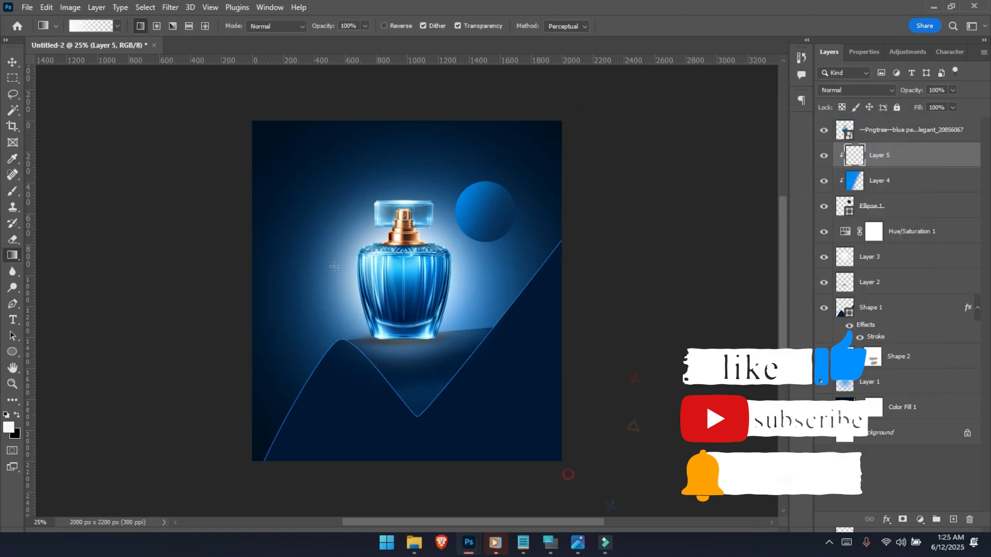
pyautogui.moveTo(451, 176); pyautogui.dragTo(495, 214)
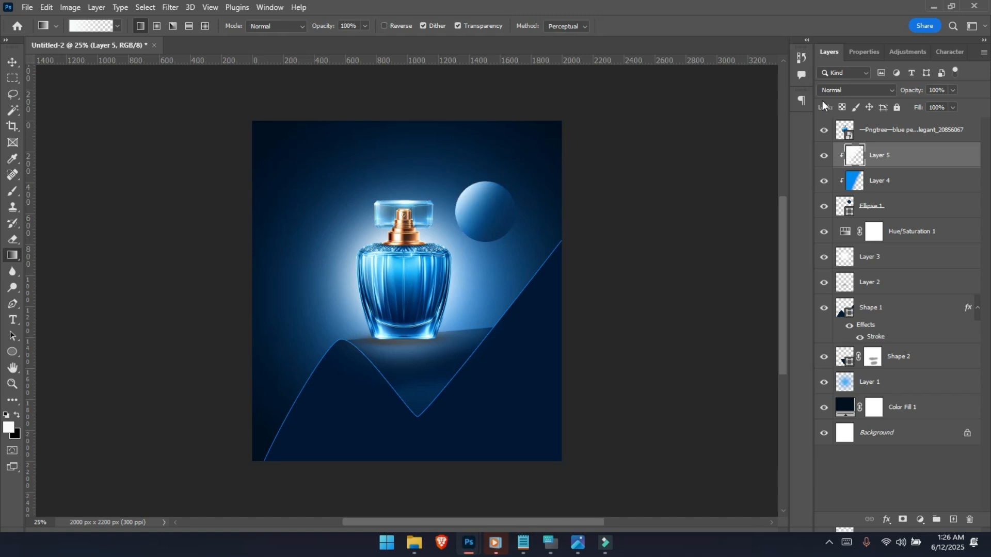
# - Set the blend mode of the white gradient layer to Overlay and check the circle's highlight
pyautogui.click(871, 90)
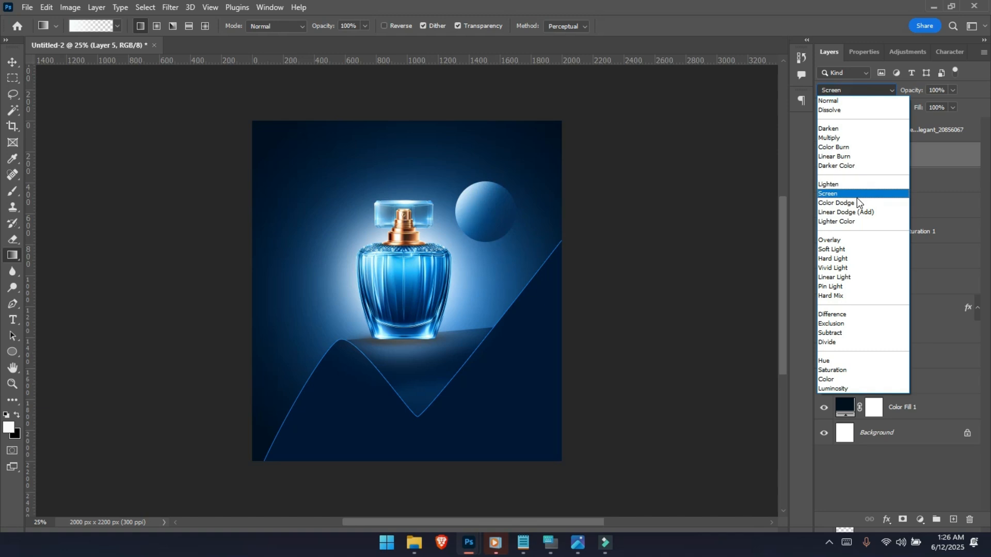
pyautogui.click(854, 242)
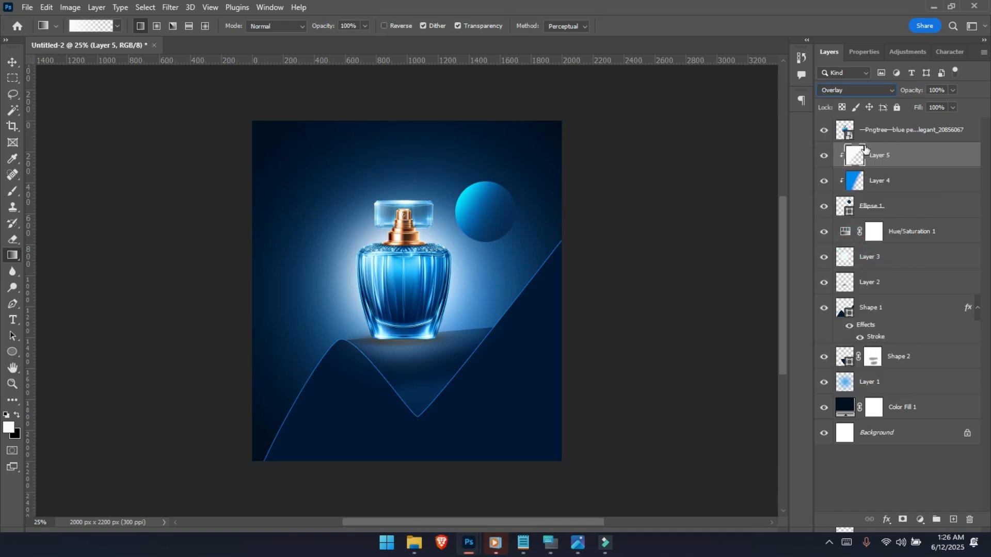
pyautogui.hotkey('ctrl', '-')
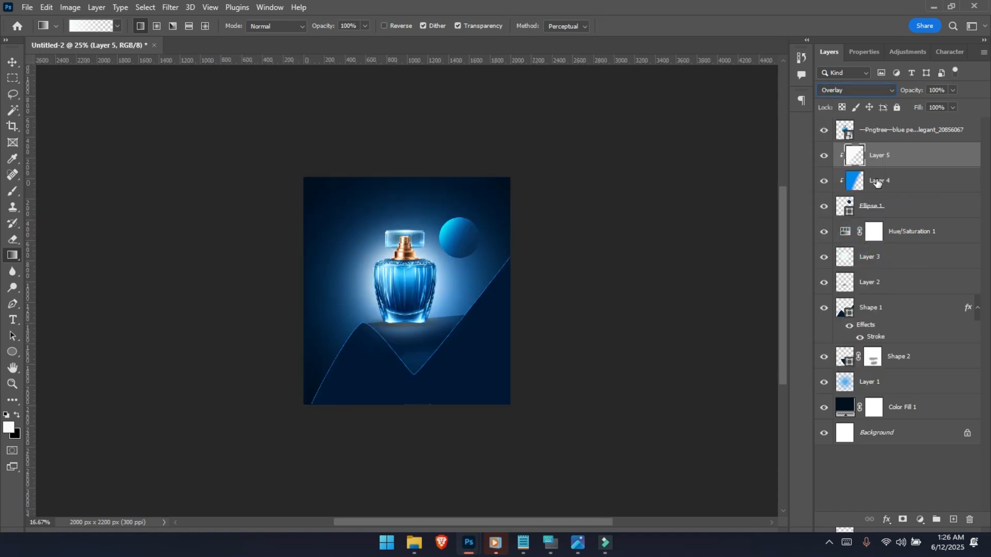
pyautogui.hotkey('ctrl', '+')
pyautogui.hotkey('ctrl', '+')
pyautogui.hotkey('ctrl', '+')
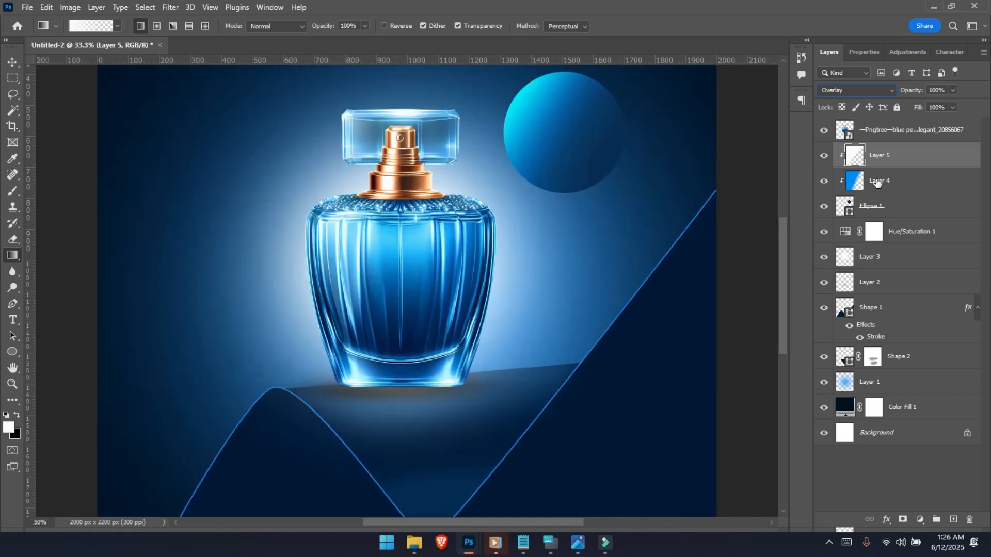
# - Group the circle with its two clipped gradient layers and move the group down behind the bottle's right side
pyautogui.keyDown('shift'); pyautogui.click(901, 211); pyautogui.keyUp('shift')
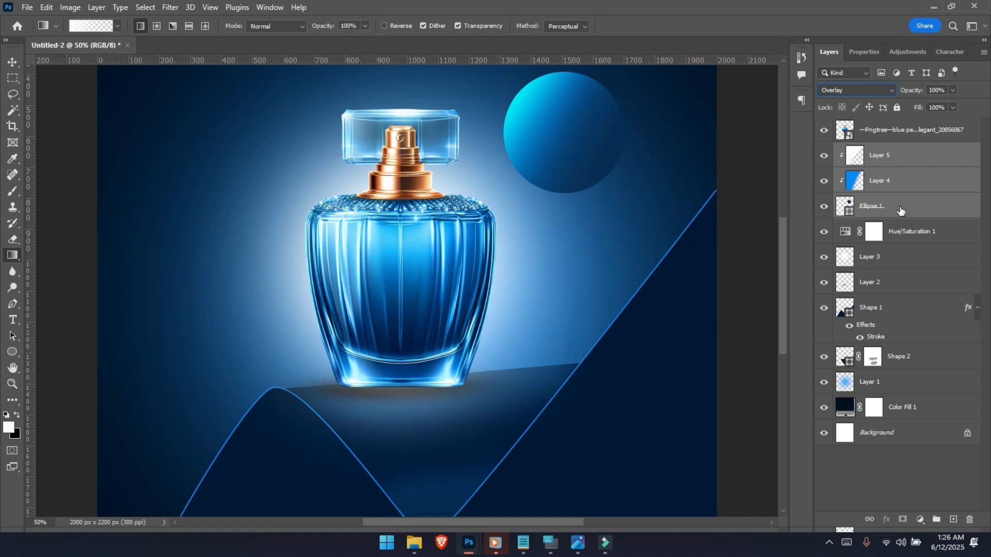
pyautogui.hotkey('ctrl', 'g')
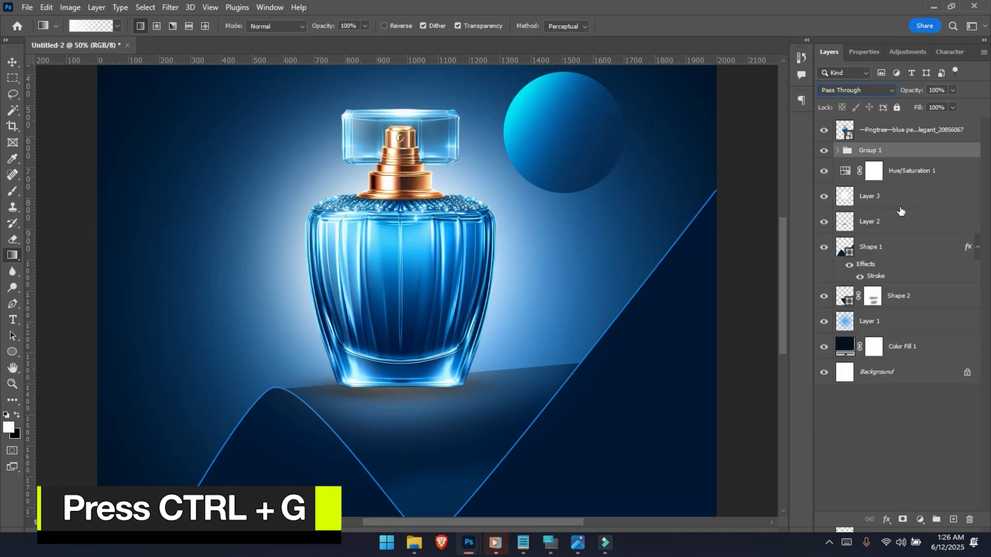
pyautogui.hotkey('ctrl', 't')
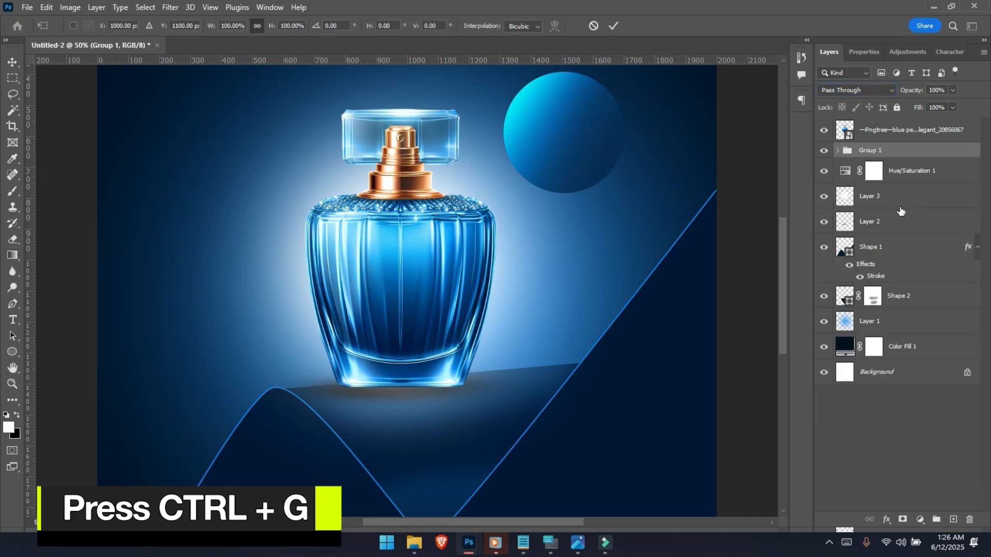
pyautogui.hotkey('ctrl', '-')
pyautogui.hotkey('ctrl', '-')
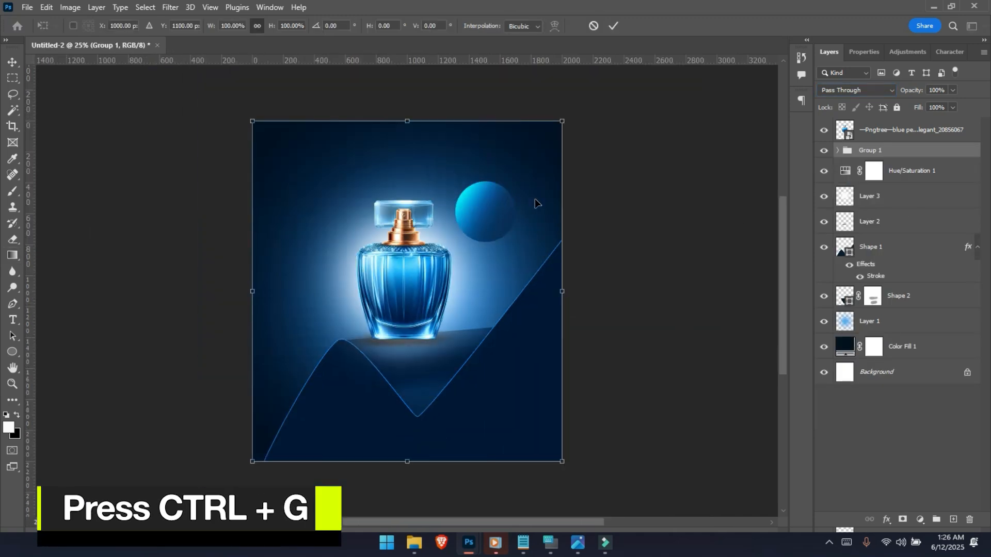
pyautogui.moveTo(507, 219); pyautogui.dragTo(486, 287)
pyautogui.press('Return')
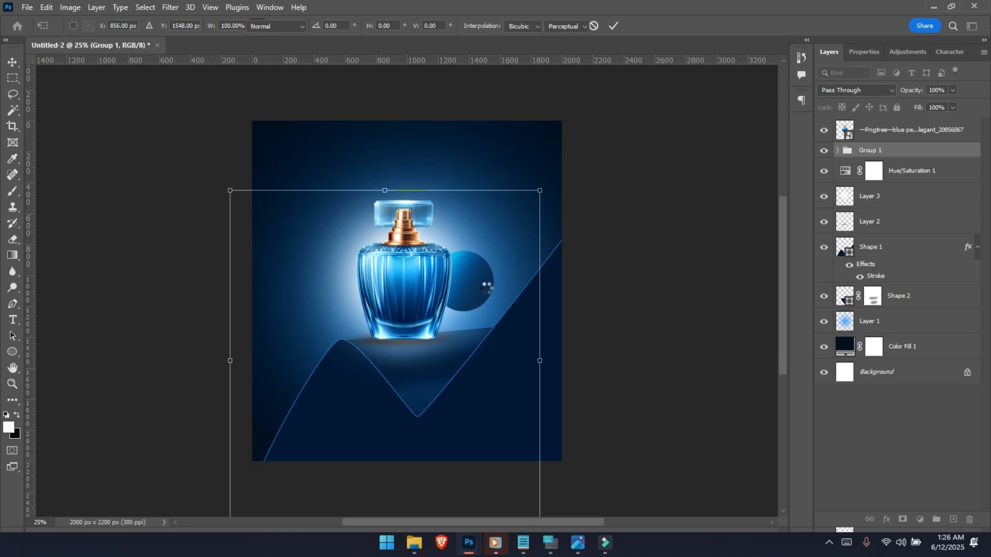
# - Duplicate the sphere group and merge the copy into a single layer
pyautogui.click(879, 152)
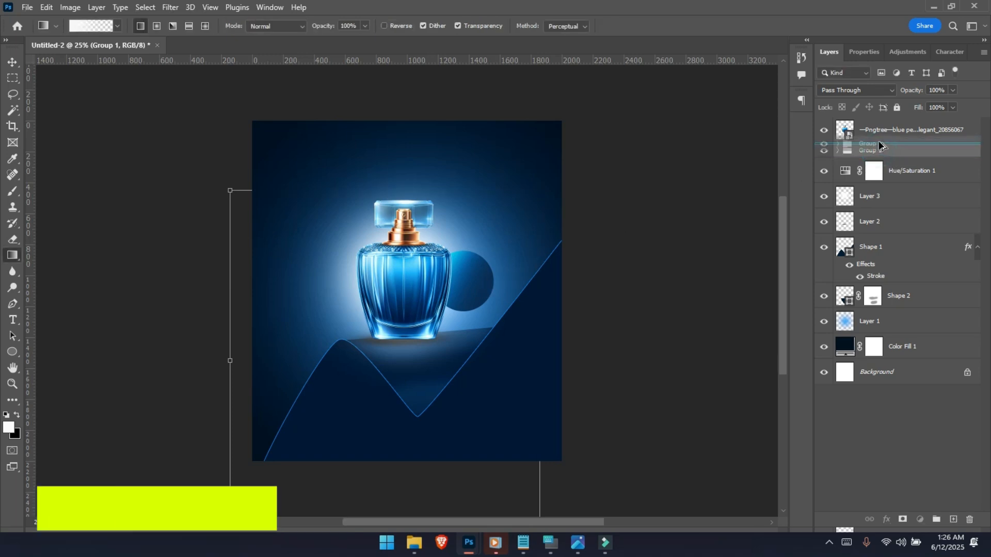
pyautogui.hotkey('ctrl', 'j')
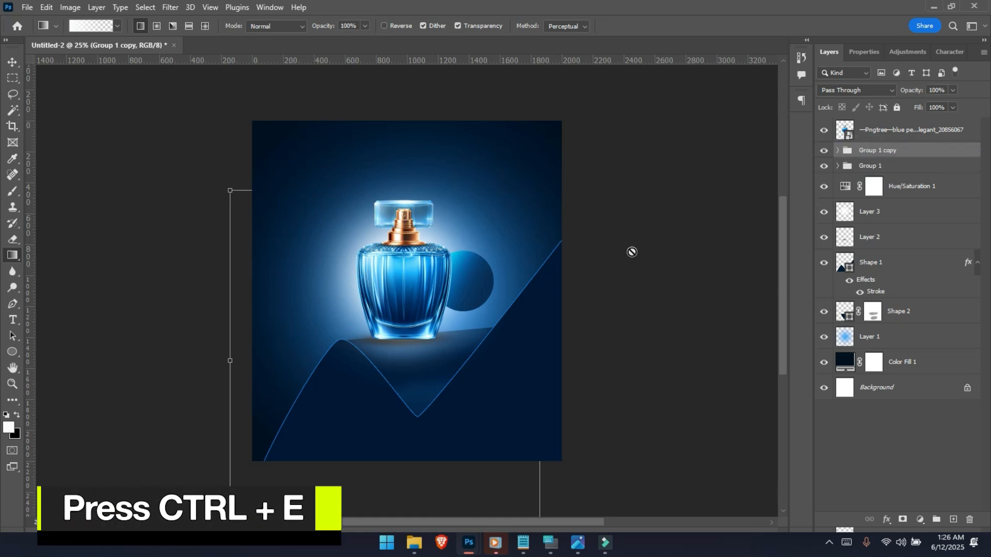
pyautogui.hotkey('ctrl', 'e')
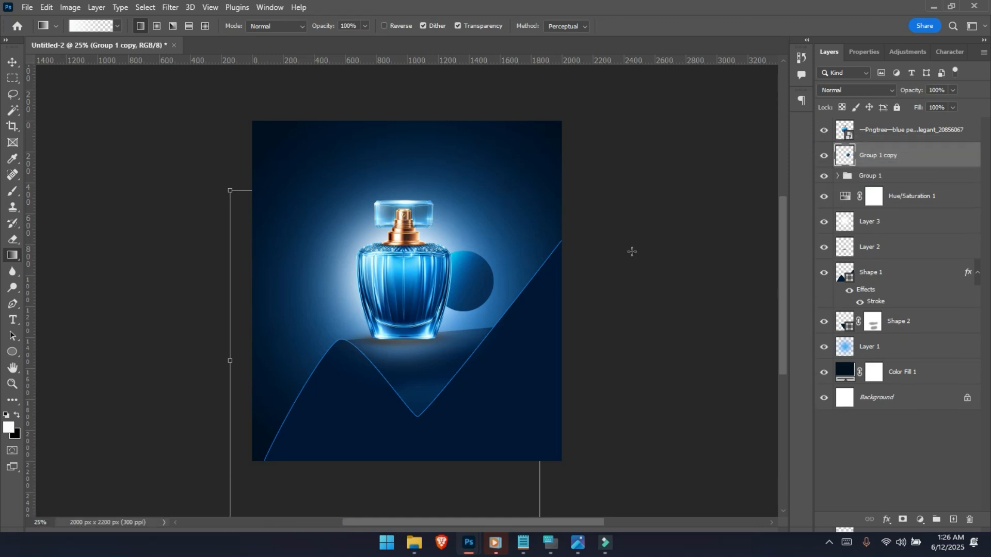
# - Enlarge the merged sphere copy and place it partly cropped in the poster's upper left corner
pyautogui.hotkey('ctrl', 't')
pyautogui.moveTo(488, 278); pyautogui.dragTo(281, 139)
pyautogui.moveTo(291, 172); pyautogui.dragTo(311, 192)
pyautogui.moveTo(288, 153); pyautogui.dragTo(278, 153)
pyautogui.press('Return')
pyautogui.hotkey('ctrl', '+')
pyautogui.hotkey('ctrl', '-')
pyautogui.hotkey('ctrl', '+')
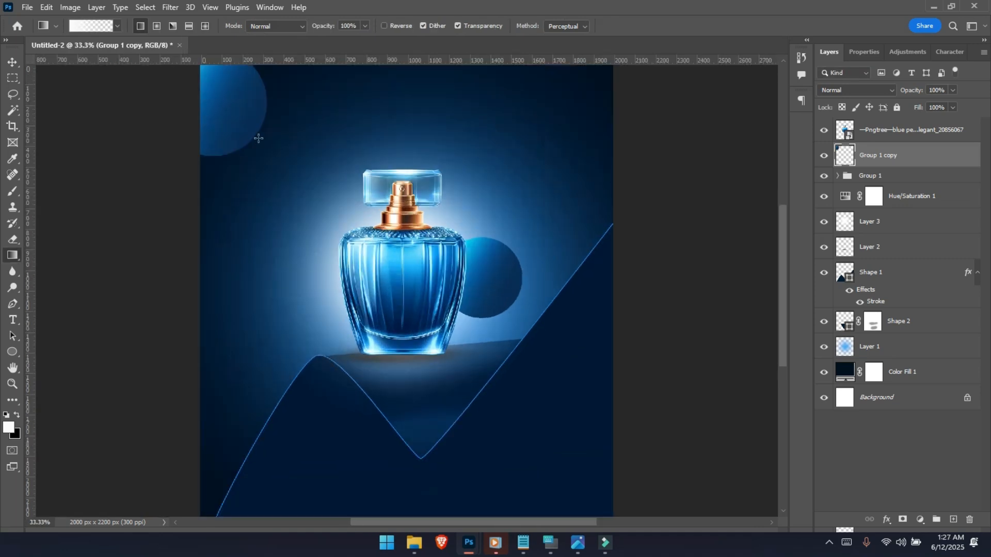
pyautogui.press('v')
pyautogui.moveTo(232, 99)
pyautogui.mouseDown()
pyautogui.moveTo(248, 104)
pyautogui.moveTo(234, 106)
pyautogui.mouseUp()
# - Soften the corner sphere with a Motion Blur at a 33° angle and a slightly longer distance
pyautogui.click(171, 8)
pyautogui.moveTo(190, 7)
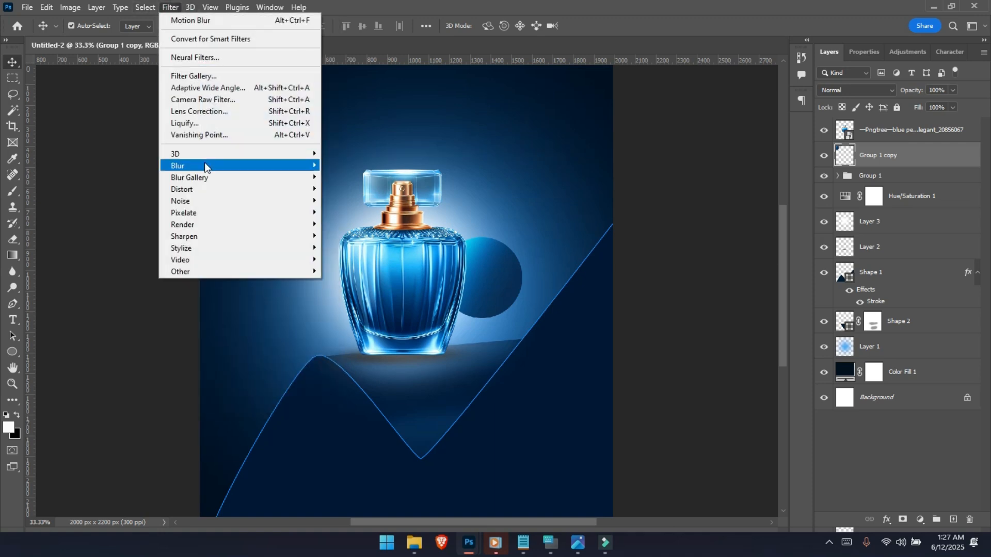
pyautogui.moveTo(210, 165)
pyautogui.click(350, 236)
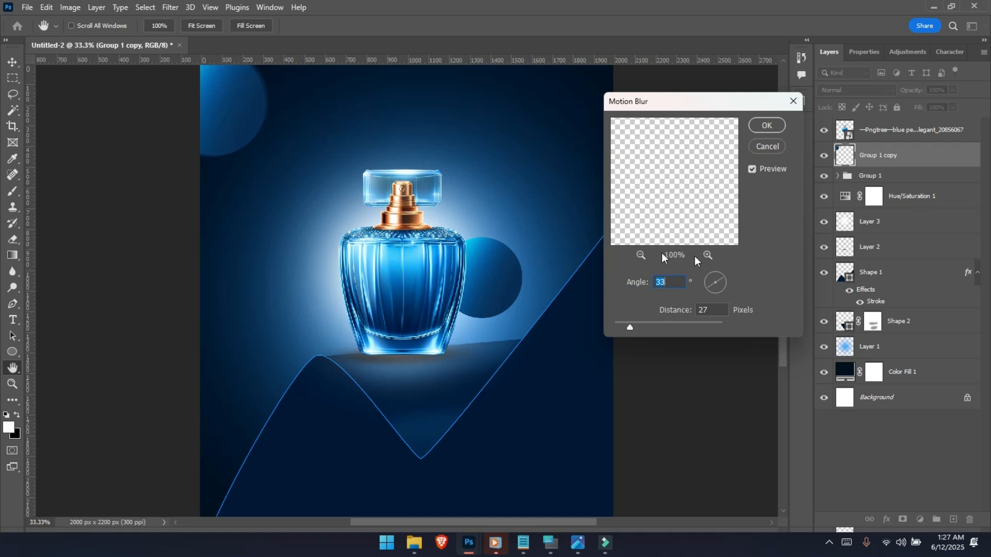
pyautogui.moveTo(630, 327); pyautogui.dragTo(638, 327)
pyautogui.press('Return')
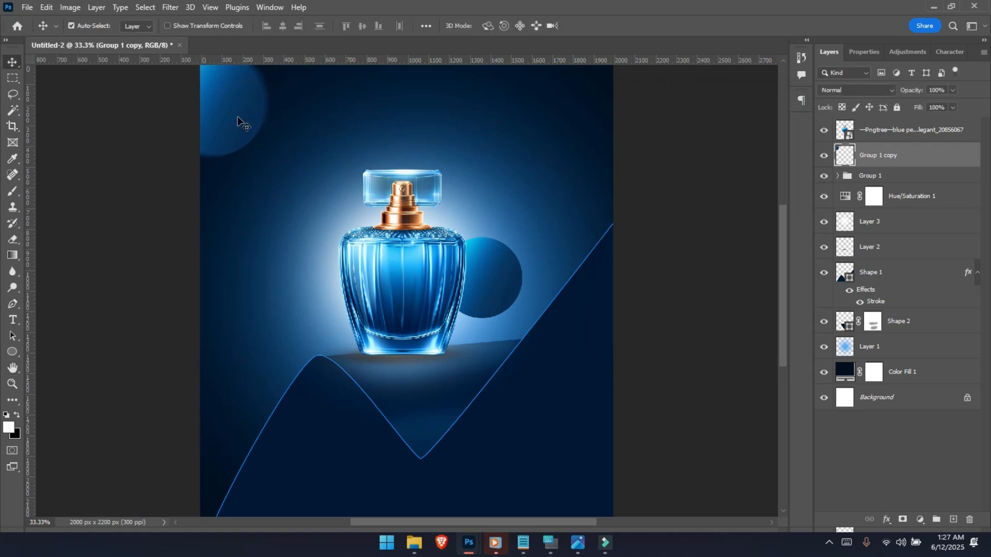
# - Duplicate the blurred corner sphere and place a smaller copy beside the left ridge's peak
pyautogui.moveTo(238, 119); pyautogui.dragTo(282, 337)
pyautogui.hotkey('ctrl', 'j')
pyautogui.hotkey('ctrl', 't')
pyautogui.moveTo(261, 265); pyautogui.dragTo(261, 289)
pyautogui.moveTo(271, 331)
pyautogui.mouseDown()
pyautogui.moveTo(280, 345)
pyautogui.moveTo(270, 334)
pyautogui.mouseUp()
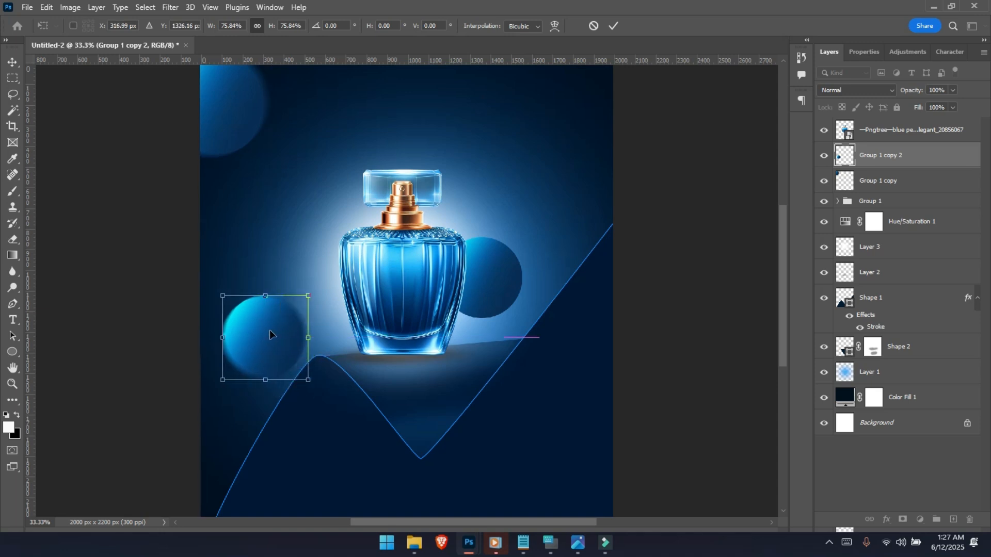
pyautogui.moveTo(223, 296); pyautogui.dragTo(236, 308)
pyautogui.press('Return')
# - Scale the perfume bottle up to about 108.58% and reposition it over the ledge
pyautogui.click(392, 272)
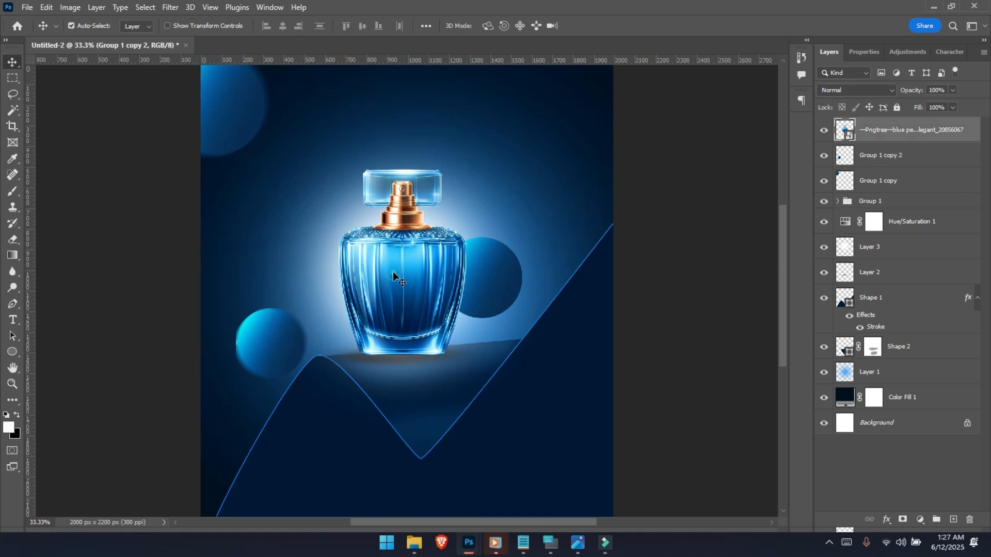
pyautogui.hotkey('ctrl', 't')
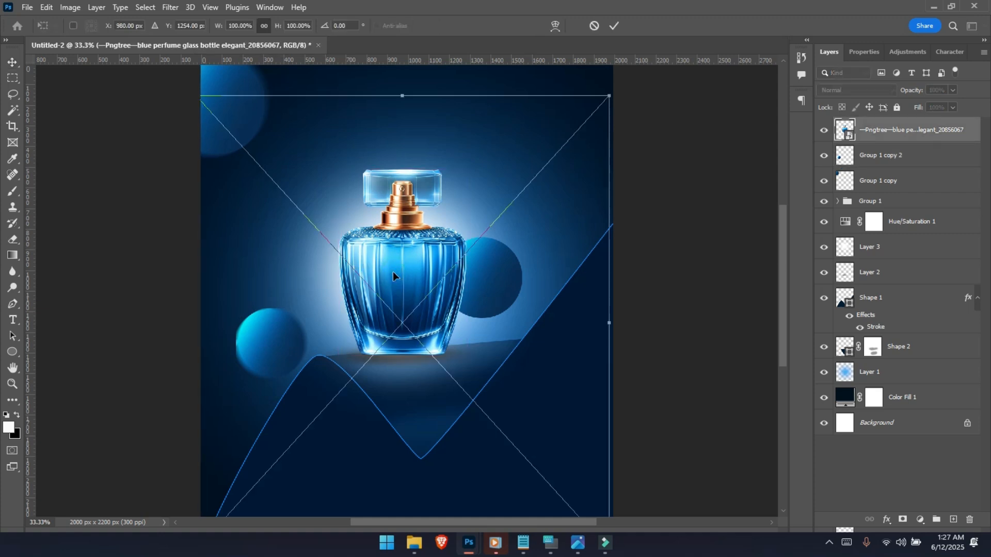
pyautogui.moveTo(402, 96); pyautogui.dragTo(401, 75)
pyautogui.moveTo(399, 217); pyautogui.dragTo(398, 235)
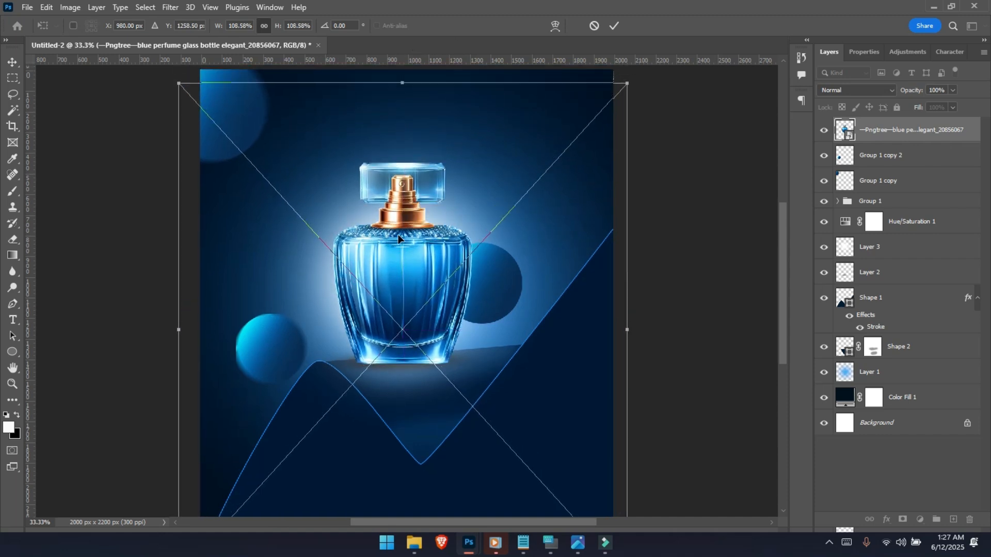
pyautogui.press('Return')
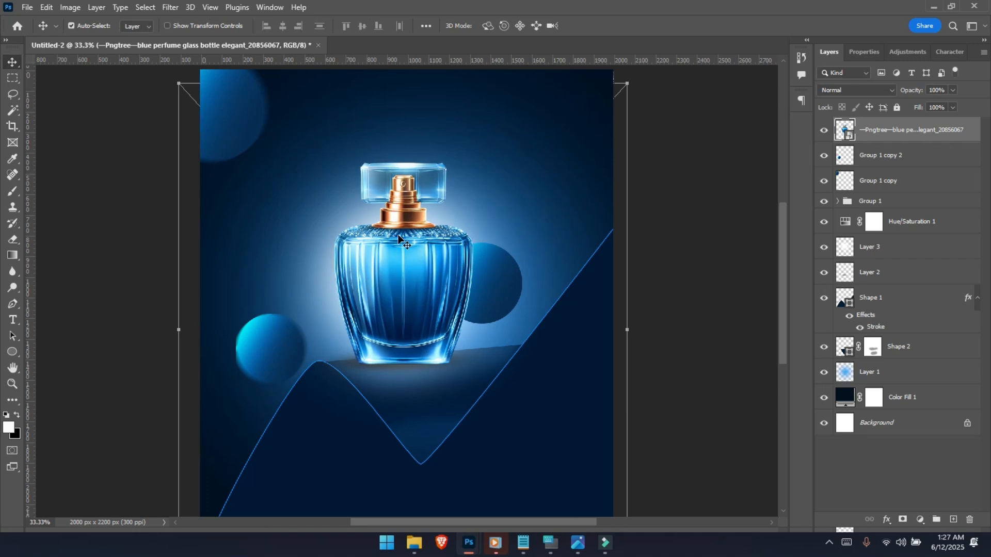
# - Nudge the bottle slightly upward so its base sits on the contact shadow
pyautogui.press('Up')
pyautogui.press('Up')
pyautogui.press('Up')
pyautogui.press('Up')
pyautogui.press('Up')
pyautogui.press('Up')
pyautogui.press('Up')
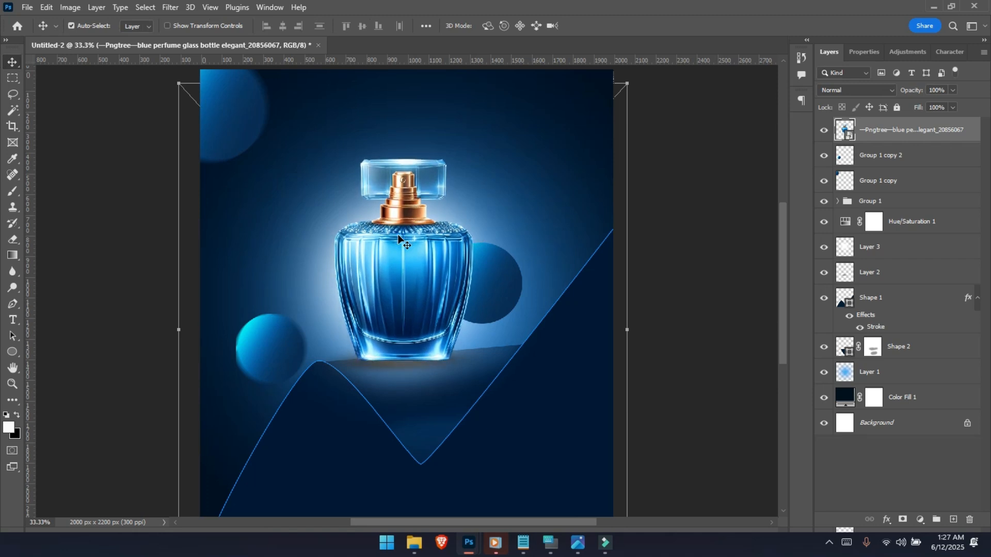
pyautogui.press('Down')
# - Move the contact shadow layer, Layer 2, above the white glow layer, Layer 3
pyautogui.moveTo(402, 364); pyautogui.dragTo(409, 330)
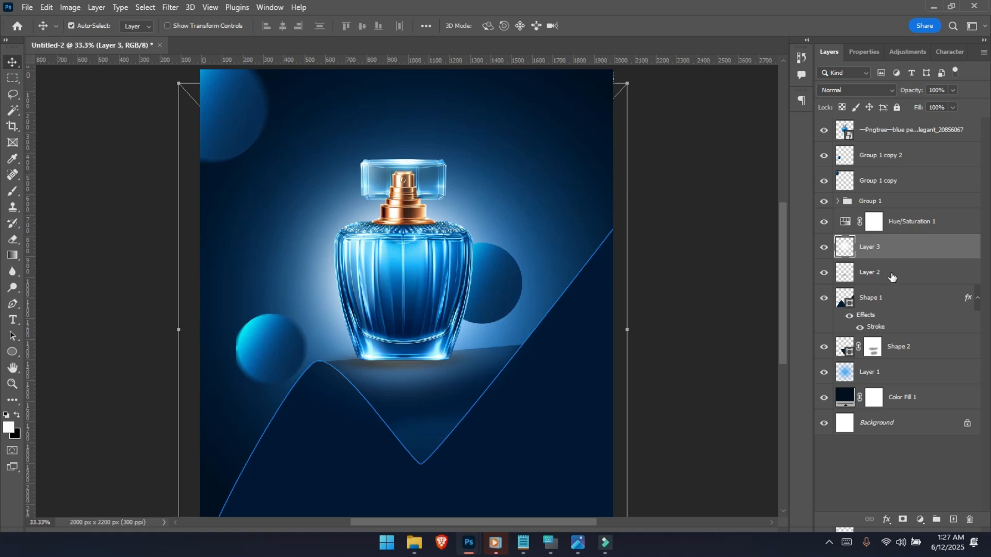
pyautogui.moveTo(891, 271); pyautogui.dragTo(887, 240)
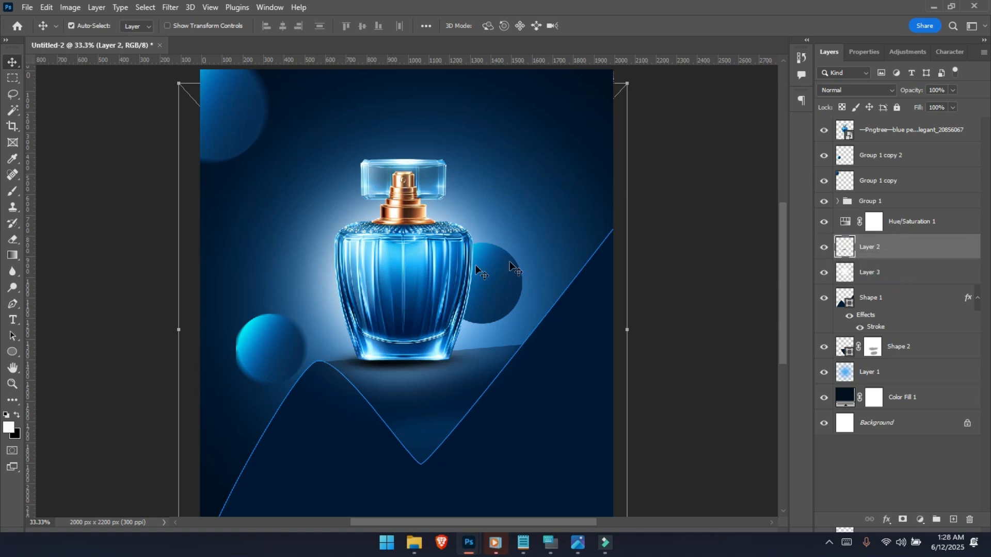
pyautogui.hotkey('ctrl', '-')
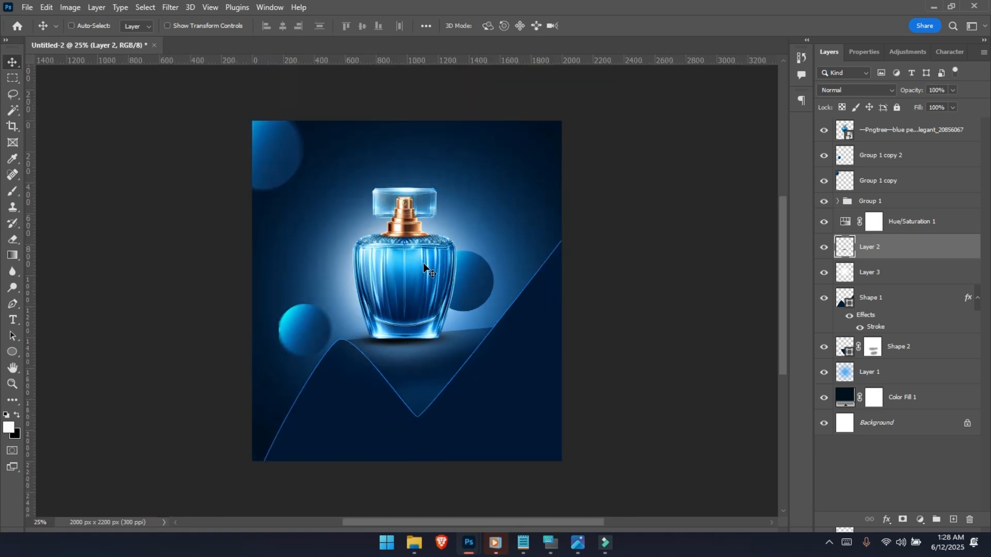
pyautogui.press('ctrl')
# - Try moving the Hue/Saturation adjustment above the perfume bottle layer
pyautogui.moveTo(904, 221); pyautogui.dragTo(897, 130)
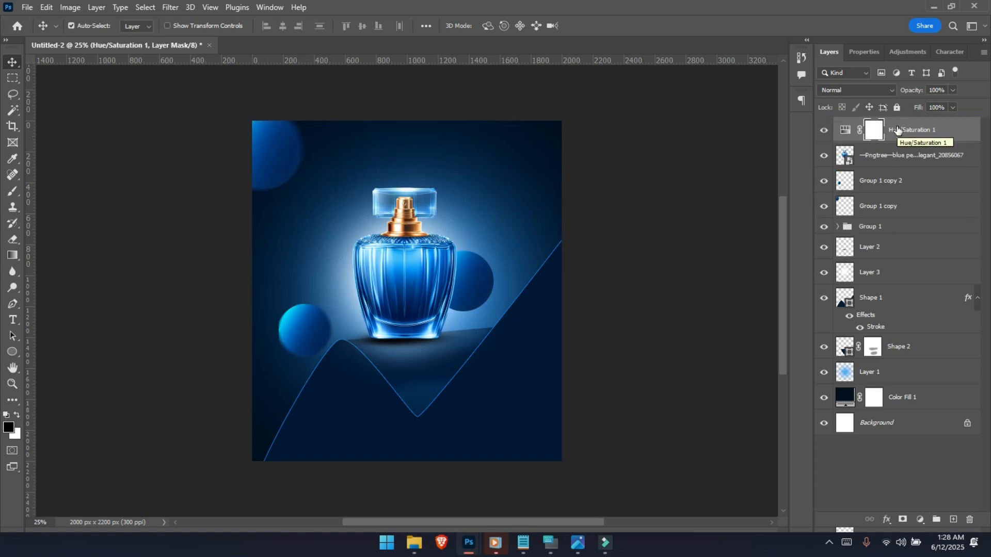
pyautogui.hotkey('ctrl', 'z')
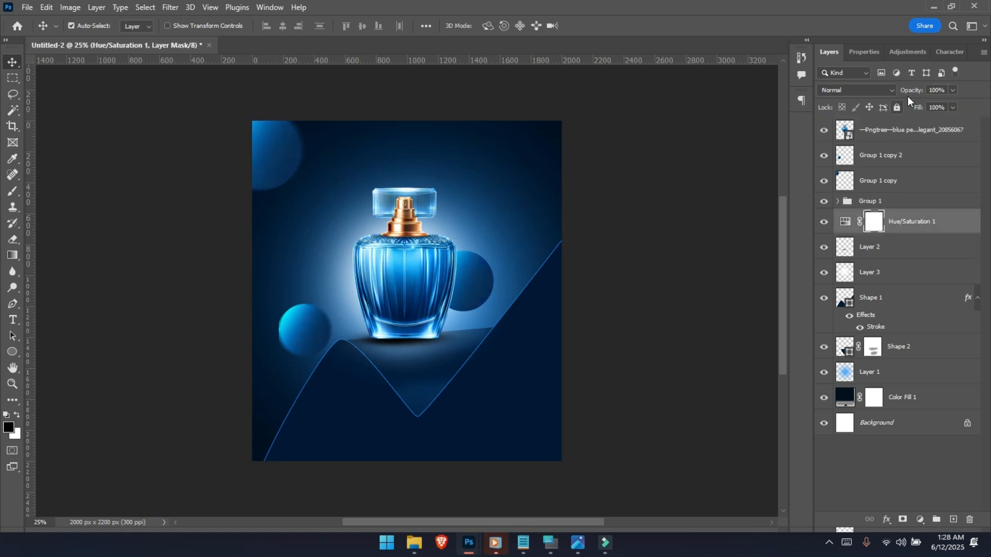
pyautogui.click(903, 132)
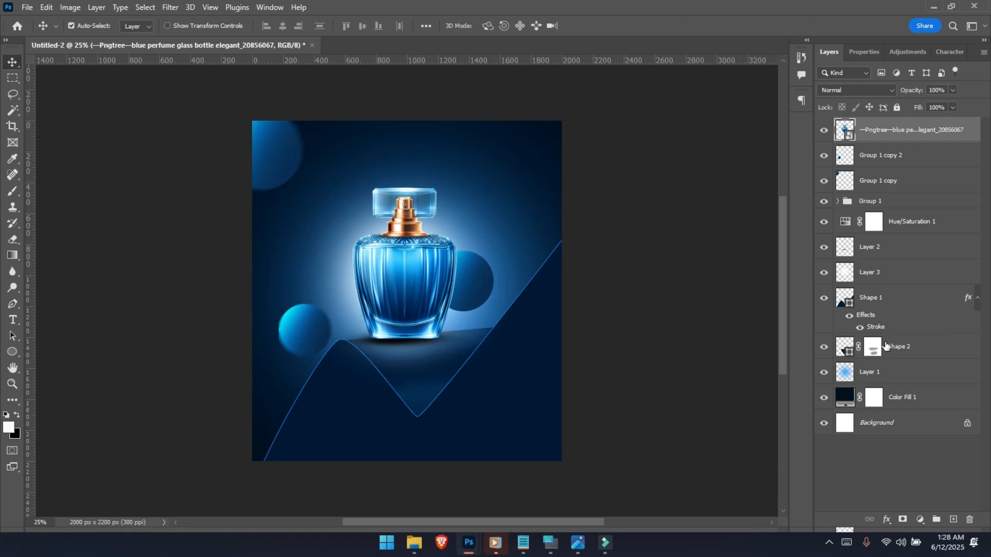
# - Group the layers from Color Fill 1 up to Shape 1 and name the group BG
pyautogui.click(902, 396)
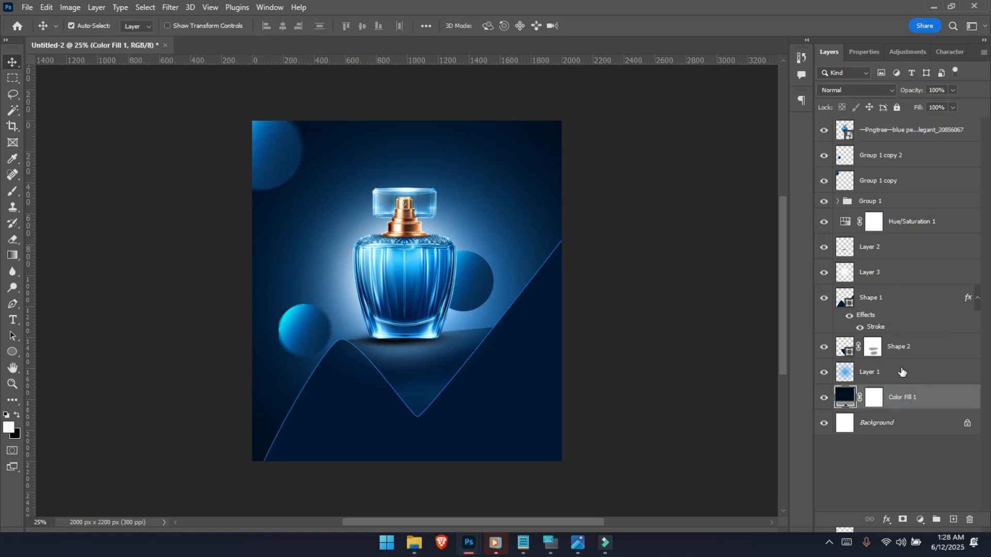
pyautogui.keyDown('shift'); pyautogui.click(896, 308); pyautogui.keyUp('shift')
pyautogui.hotkey('ctrl', 'g')
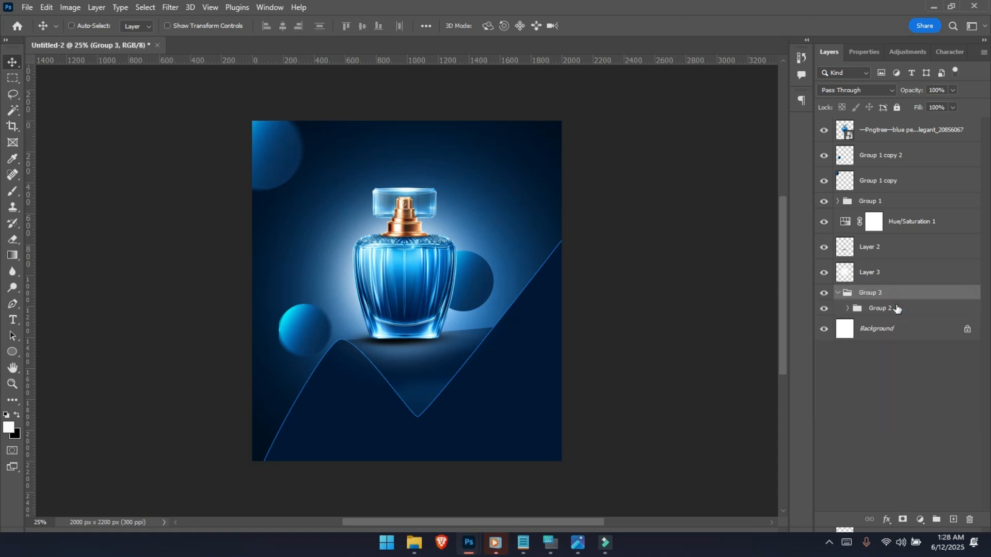
pyautogui.doubleClick(867, 293)
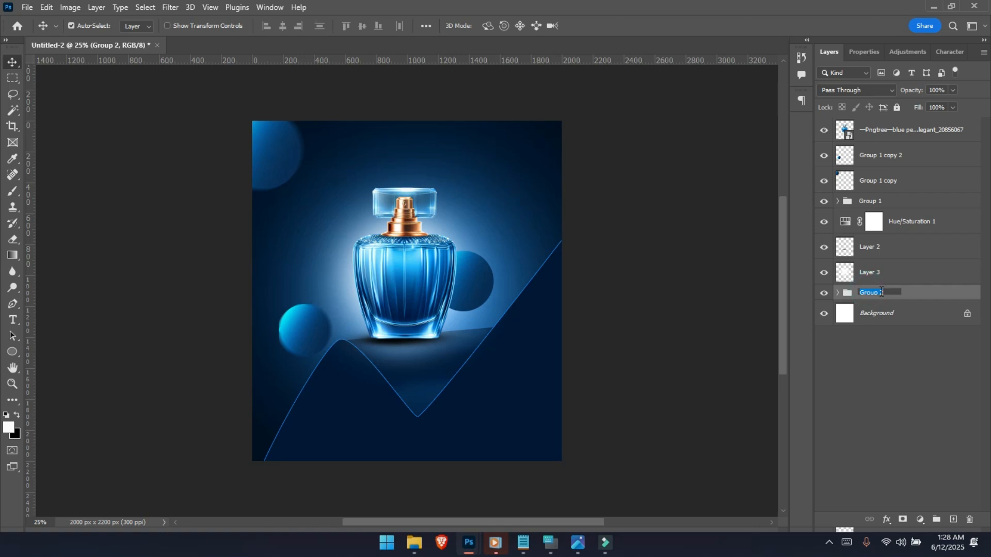
pyautogui.write('B')
pyautogui.press('Return')
# - Examine what Layer 3 adds to the glow by toggling its visibility repeatedly
pyautogui.click(825, 272)
pyautogui.click(825, 272)
pyautogui.click(825, 272)
pyautogui.click(825, 272)
pyautogui.click(825, 272)
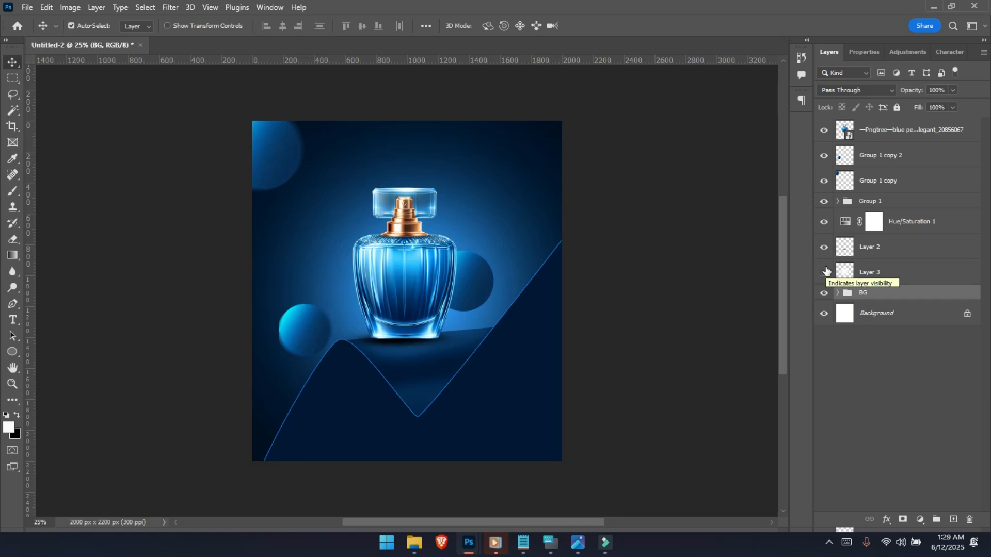
pyautogui.click(825, 272)
pyautogui.click(825, 272)
pyautogui.click(825, 272)
# - Move Layer 3 into the BG group between Shape 2 and Layer 1, and collapse the group
pyautogui.click(837, 293)
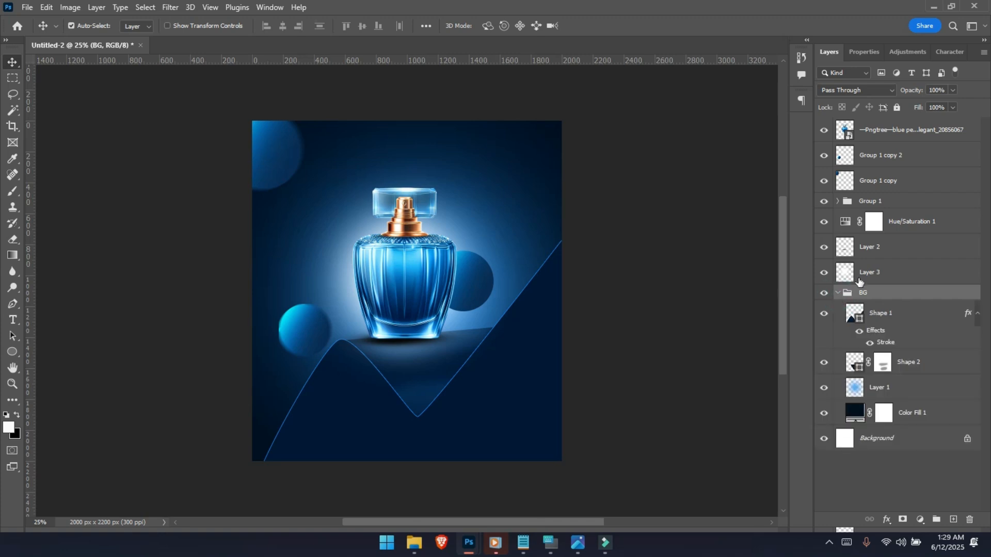
pyautogui.moveTo(861, 280); pyautogui.dragTo(893, 379)
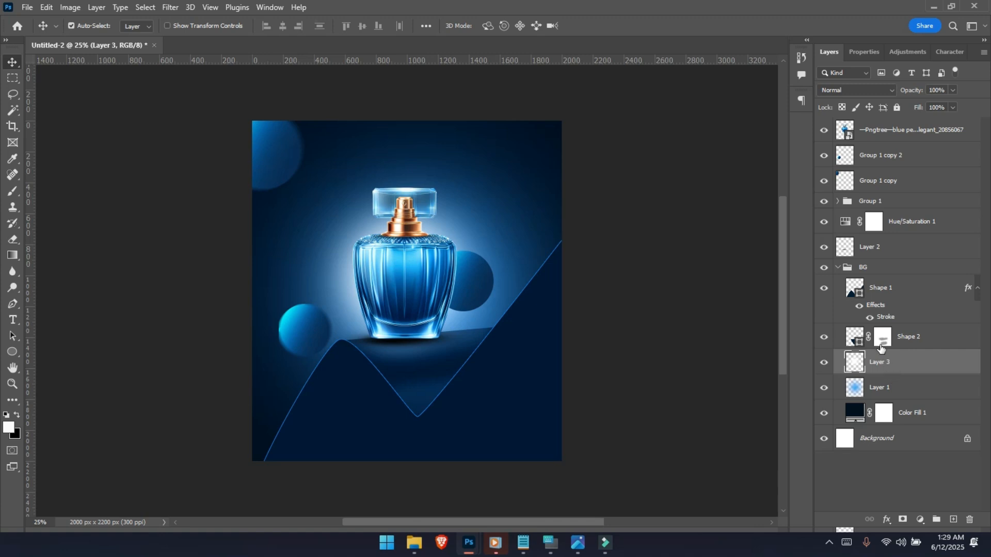
pyautogui.click(838, 273)
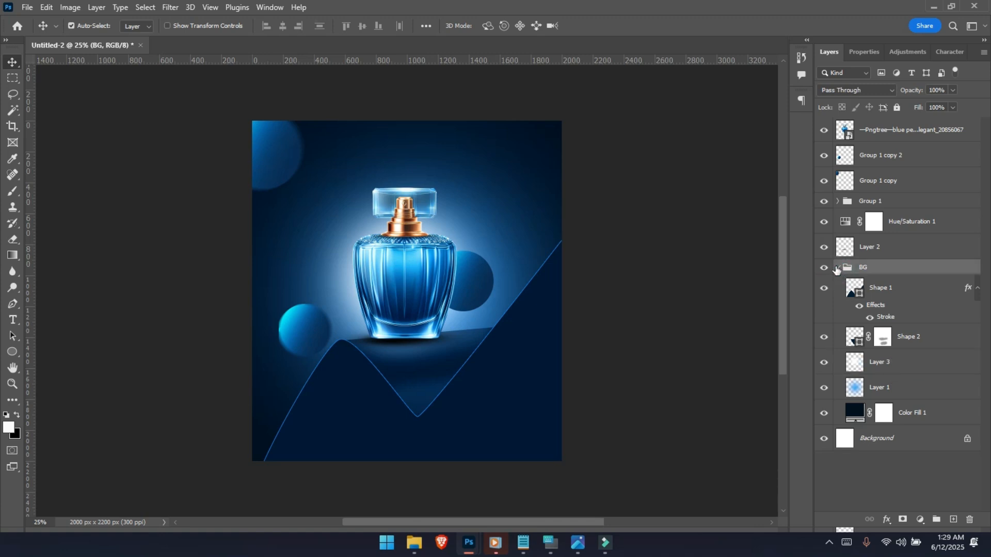
pyautogui.click(837, 269)
# - Check the shadow on Layer 2 and move that layer into the BG group above Shape 1
pyautogui.click(824, 249)
pyautogui.click(824, 249)
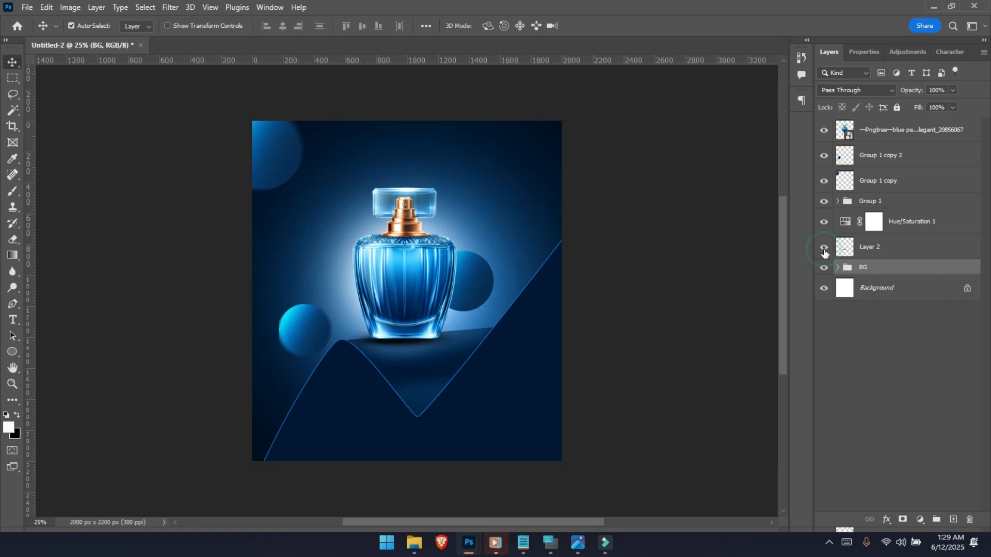
pyautogui.click(838, 268)
pyautogui.moveTo(868, 249); pyautogui.dragTo(878, 282)
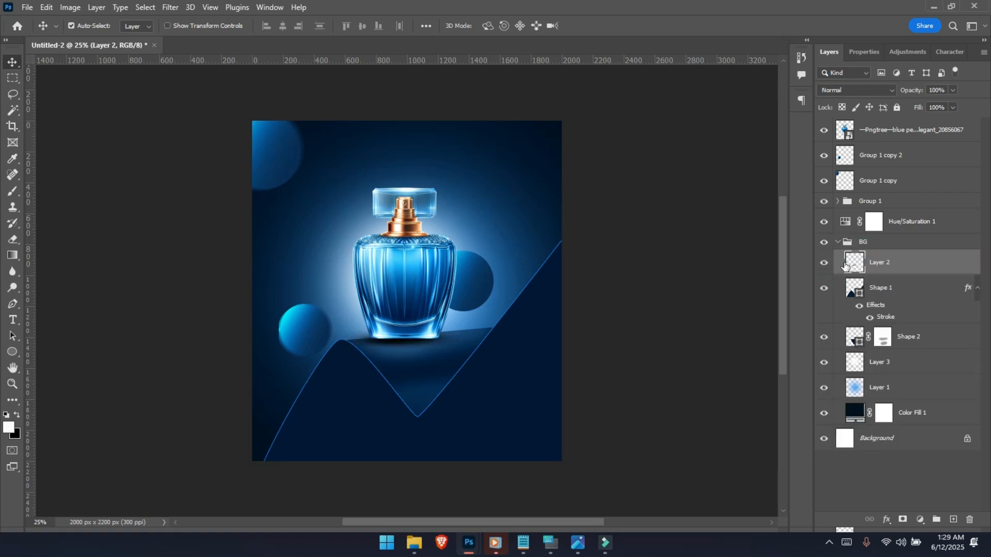
pyautogui.click(837, 246)
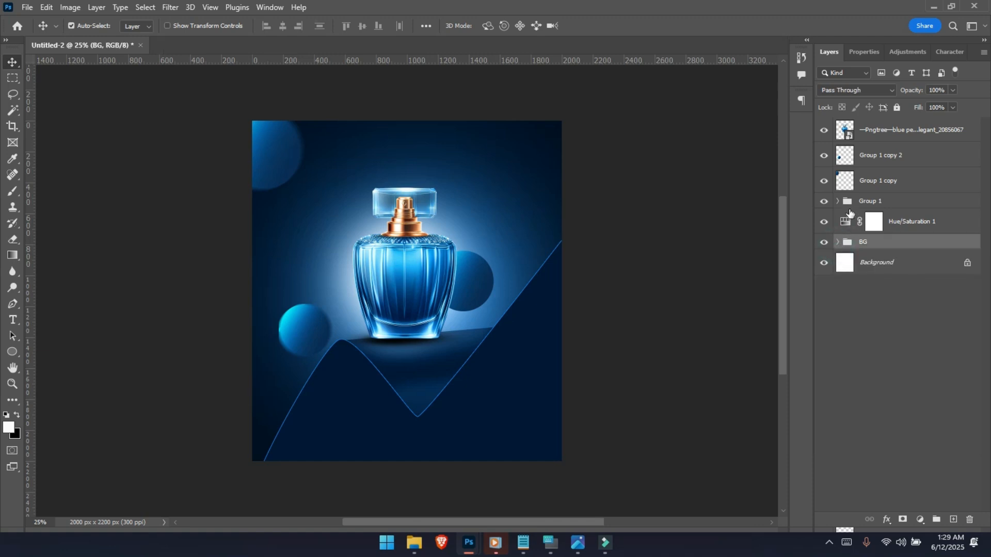
# - Check the contents of Group 1 and the BG group by toggling their visibility, and select the bottle layer
pyautogui.click(822, 207)
pyautogui.click(823, 204)
pyautogui.click(824, 243)
pyautogui.click(824, 242)
pyautogui.click(868, 131)
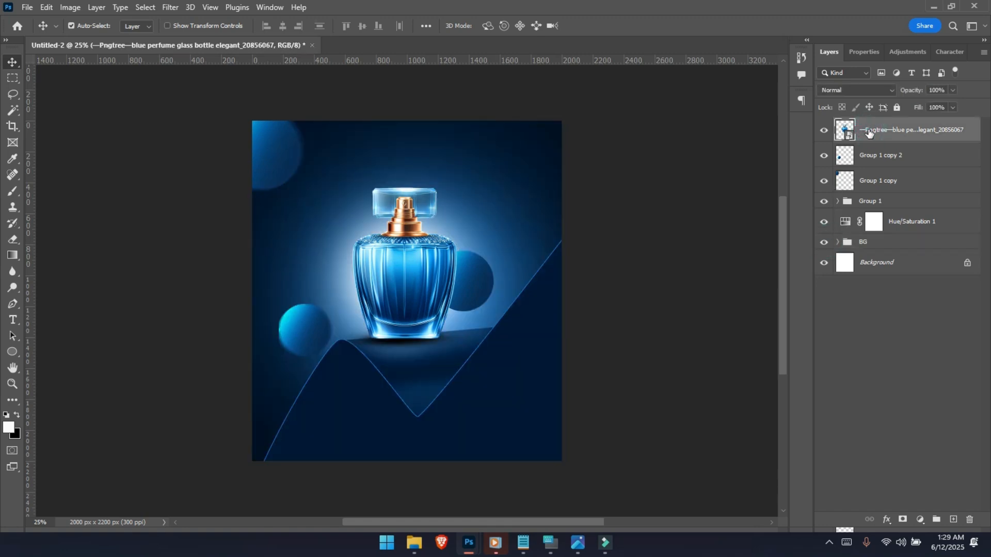
# - Group the perfume bottle layer on its own, collapse the group and rename it Products
pyautogui.hotkey('ctrl', 'g')
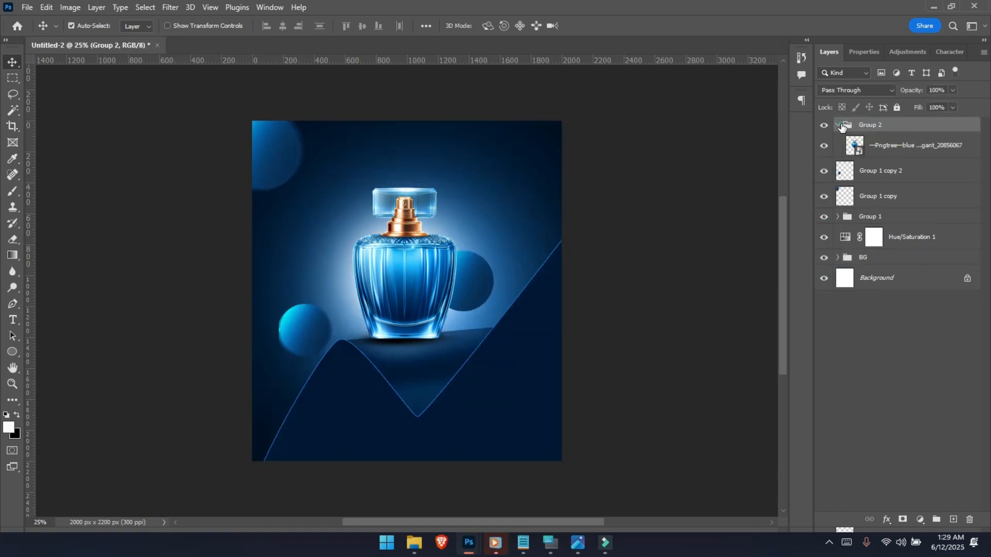
pyautogui.click(837, 125)
pyautogui.click(870, 129)
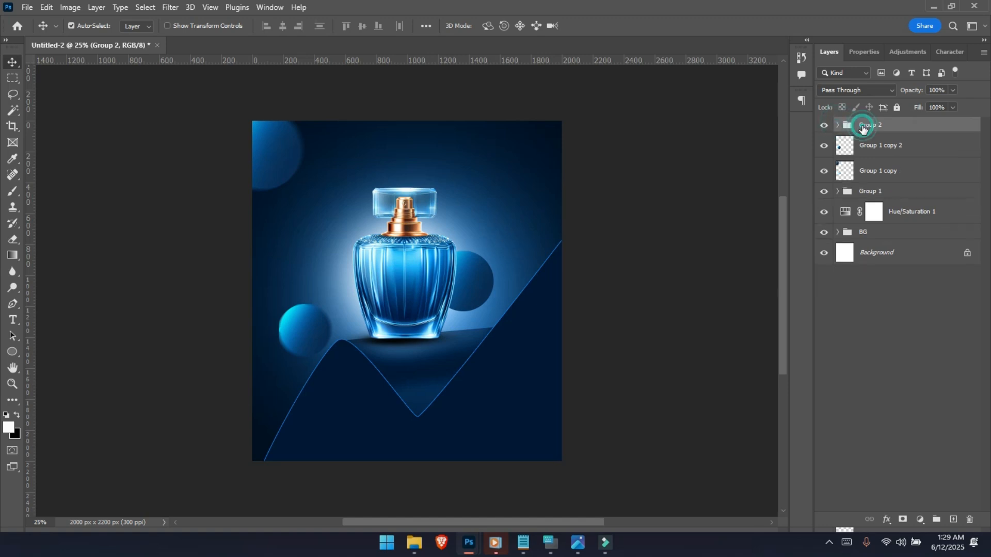
pyautogui.doubleClick(870, 128)
pyautogui.write('pRODUCT')
pyautogui.hotkey('ctrl', 'a')
pyautogui.write('P')
# - Check which spheres Group 1 copy 2 and Group 1 copy contain by toggling each layer's visibility
pyautogui.click(886, 150)
pyautogui.click(828, 149)
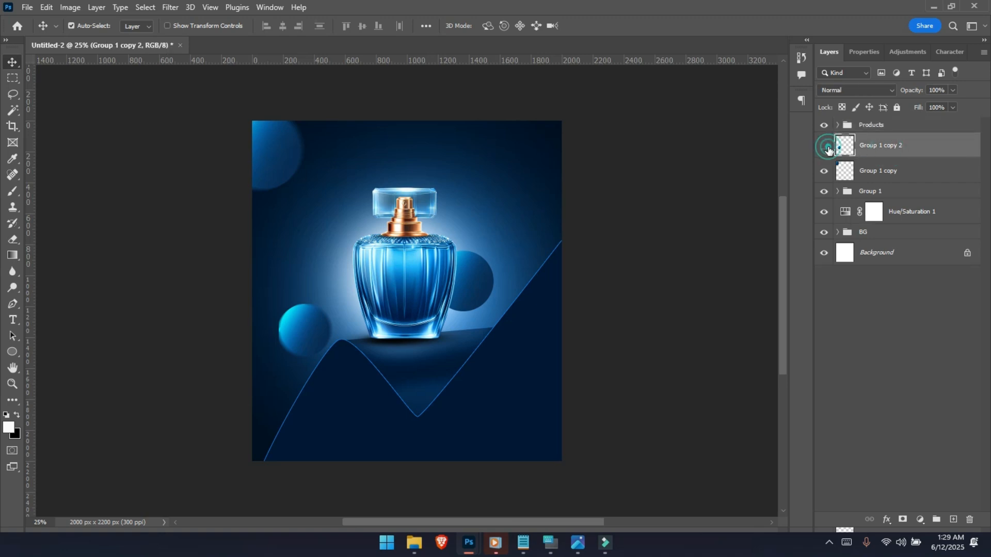
pyautogui.click(828, 149)
pyautogui.click(870, 173)
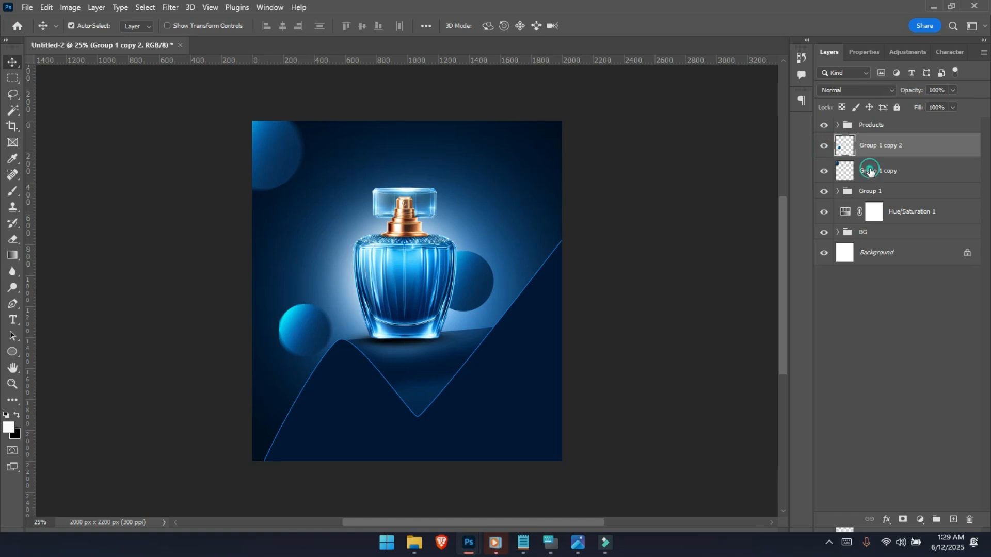
pyautogui.click(824, 172)
pyautogui.click(824, 171)
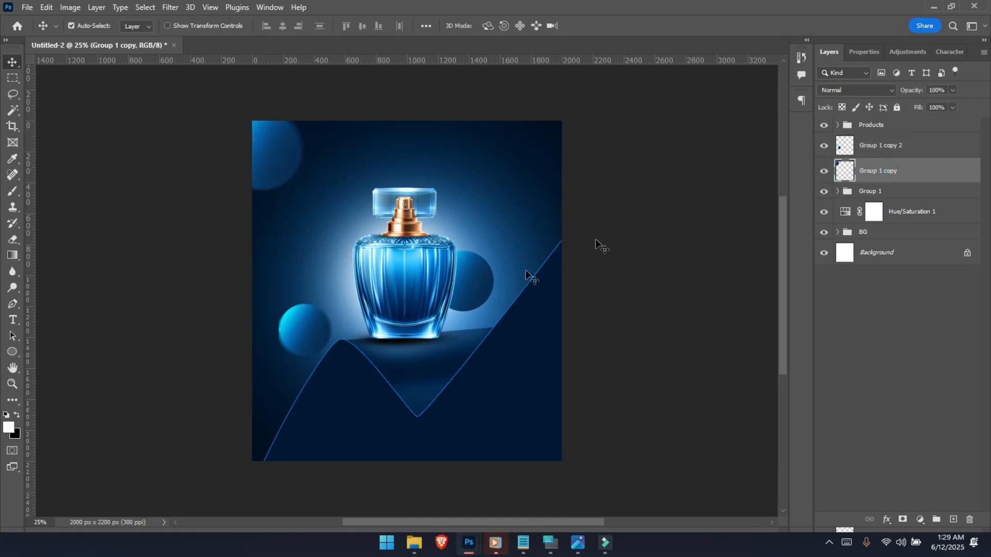
# - Group the Group 1 copy and Group 1 copy 2 layers together and rename the new group Shape
pyautogui.keyDown('ctrl'); pyautogui.click(871, 146); pyautogui.keyUp('ctrl')
pyautogui.hotkey('ctrl', 'g')
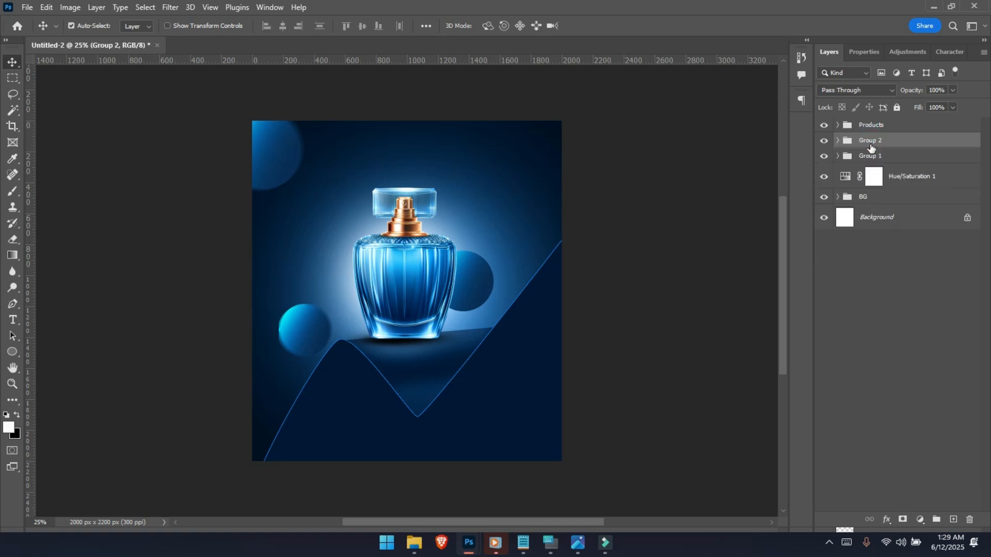
pyautogui.doubleClick(876, 141)
pyautogui.write('Sh')
# - Check the contents of Group 1 and move it into the Shape group
pyautogui.click(876, 157)
pyautogui.click(824, 156)
pyautogui.click(824, 157)
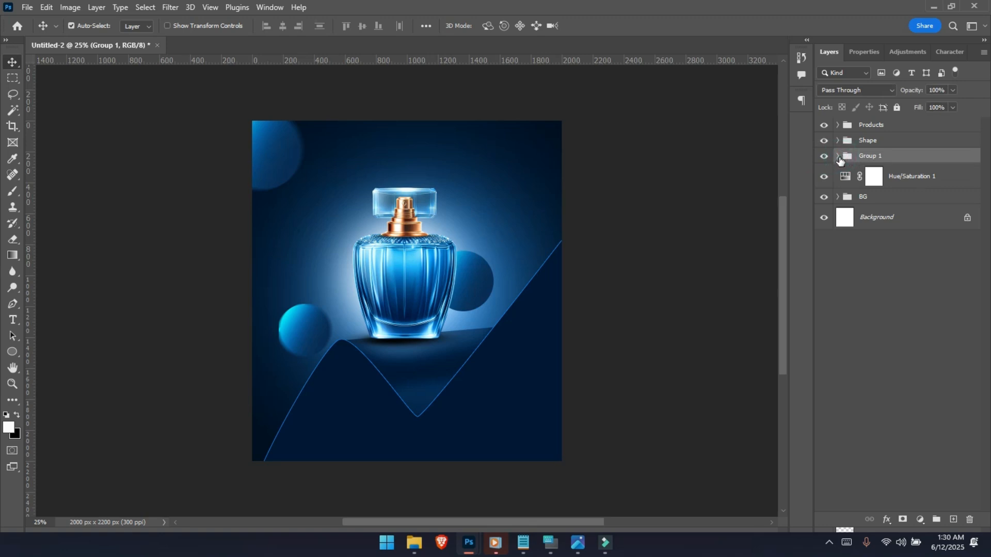
pyautogui.click(838, 156)
pyautogui.click(887, 182)
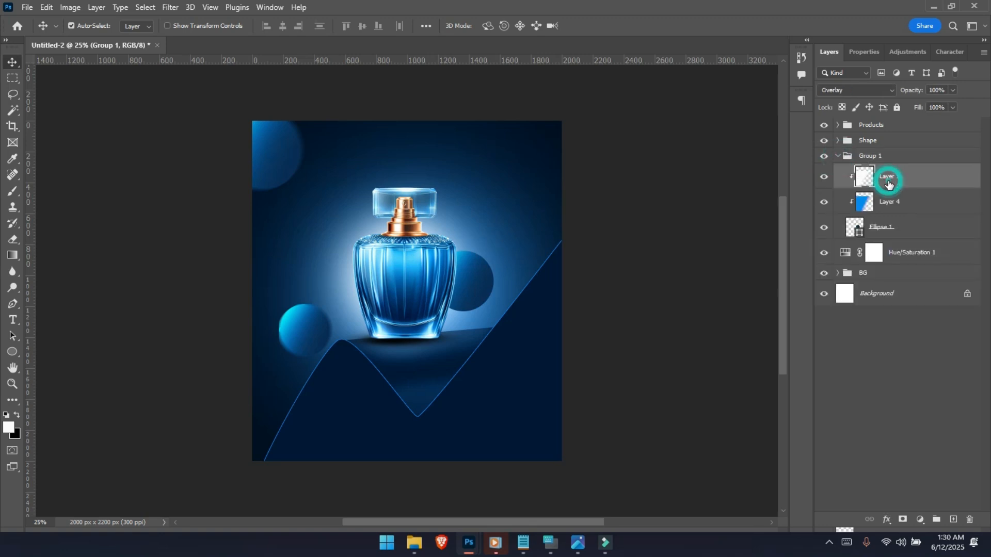
pyautogui.click(837, 156)
pyautogui.moveTo(868, 155); pyautogui.dragTo(867, 148)
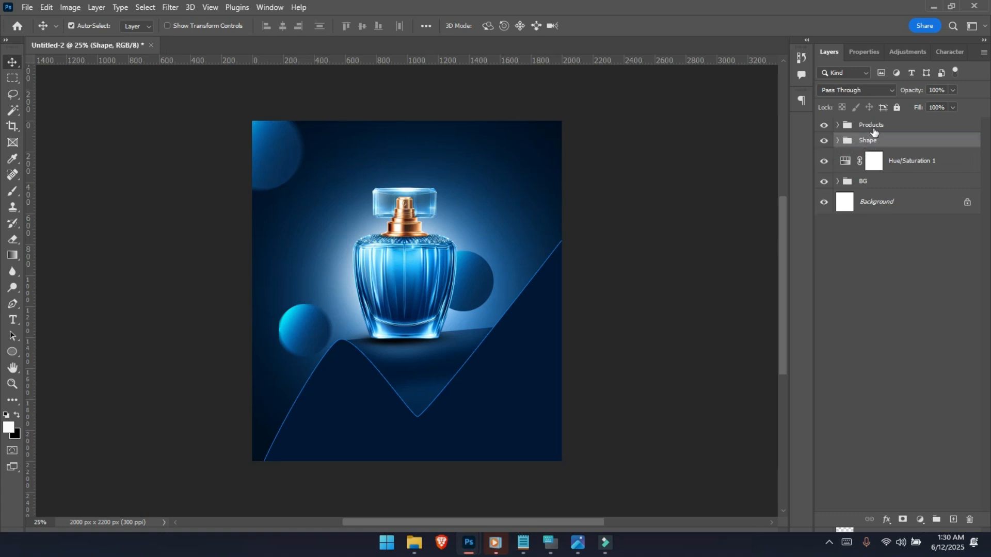
# - Stamp all visible layers into a new merged layer above the Products group
pyautogui.click(872, 126)
pyautogui.click(893, 162)
pyautogui.click(884, 128)
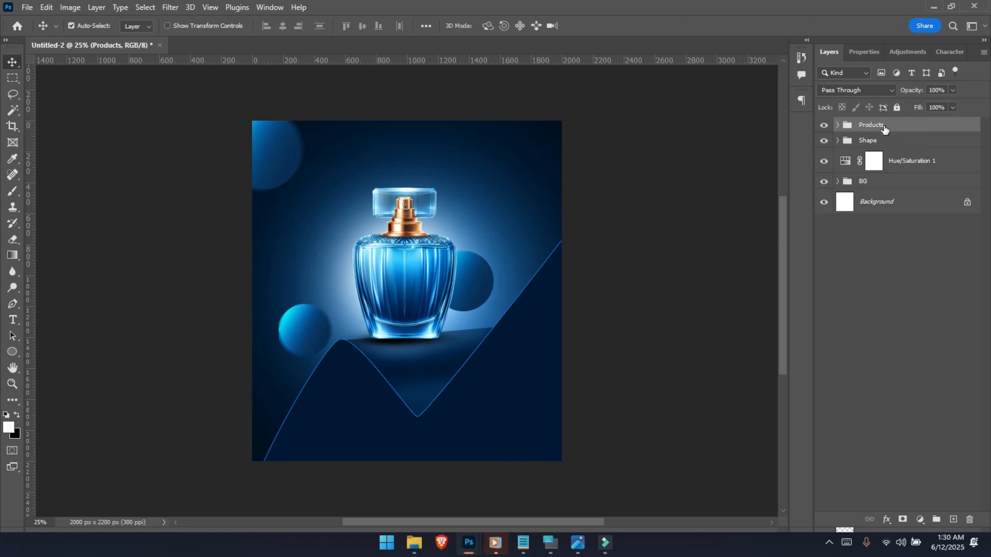
pyautogui.press('ctrl')
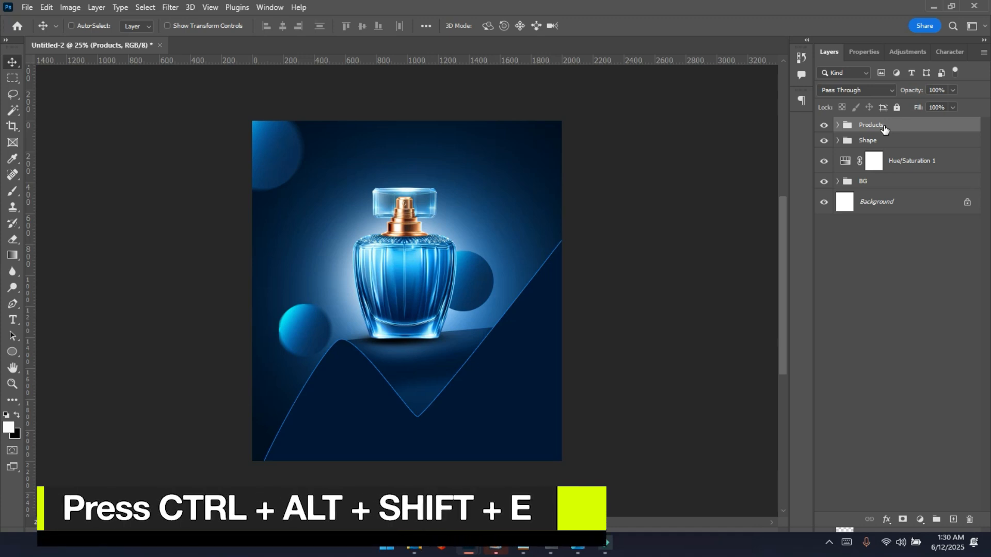
pyautogui.hotkey('ctrl', 'alt', 'shift', 'e')
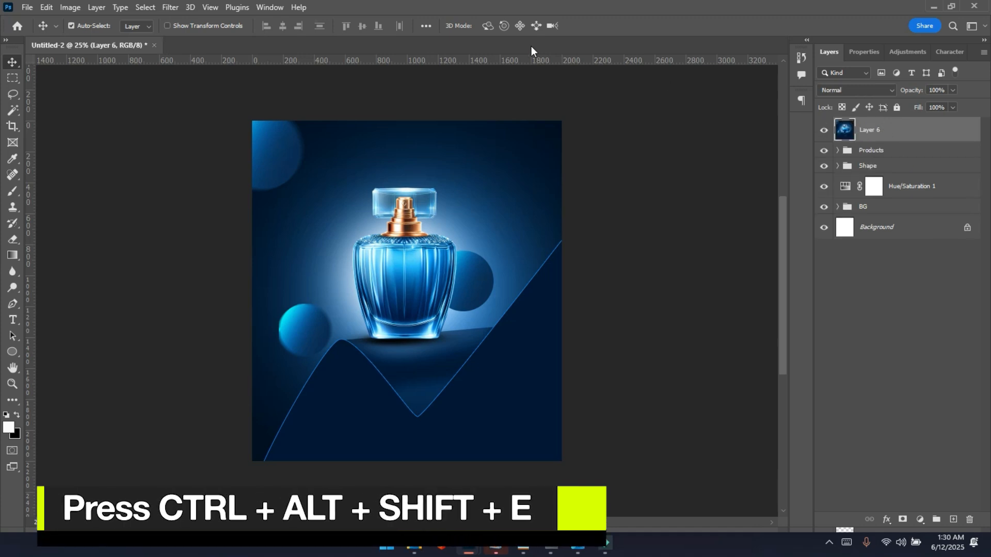
# - Start the Camera Raw Filter on the merged layer and set temperature to -7, contrast to +7 and shadows to -6
pyautogui.click(175, 12)
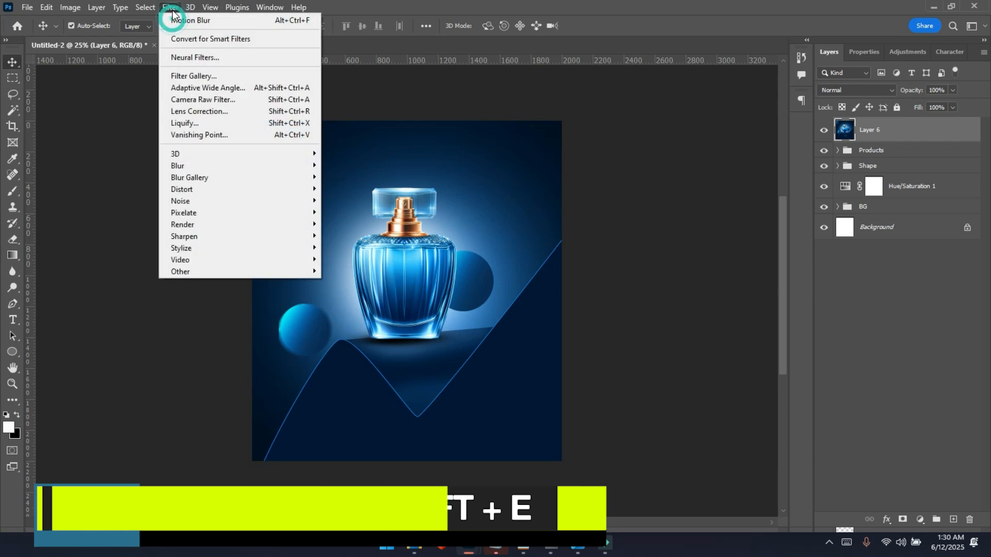
pyautogui.click(190, 100)
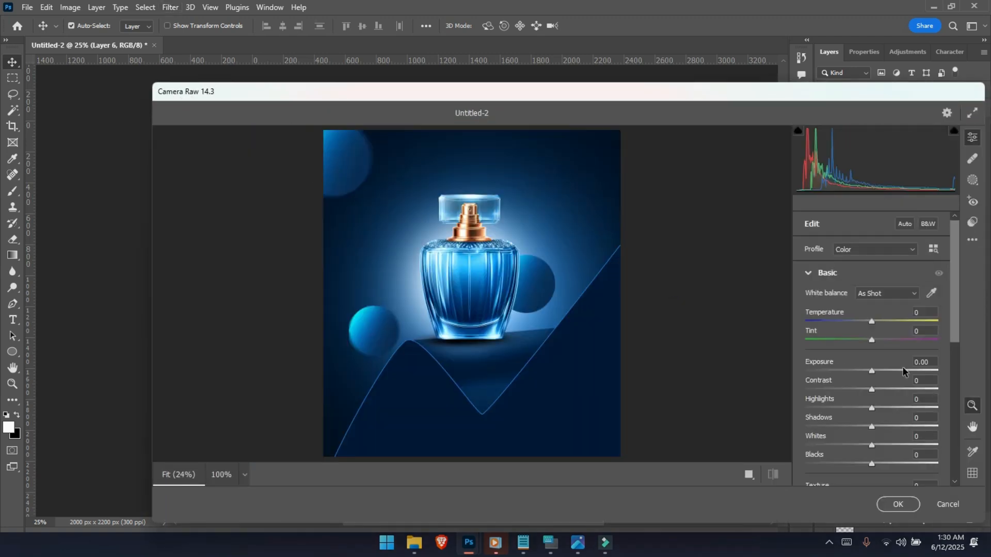
pyautogui.moveTo(871, 322); pyautogui.dragTo(867, 321)
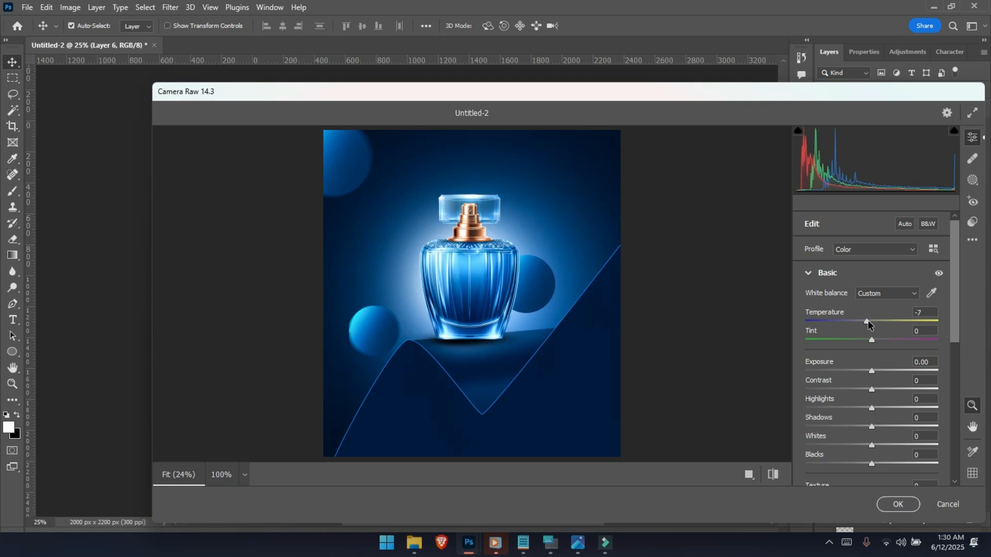
pyautogui.moveTo(881, 390); pyautogui.dragTo(879, 392)
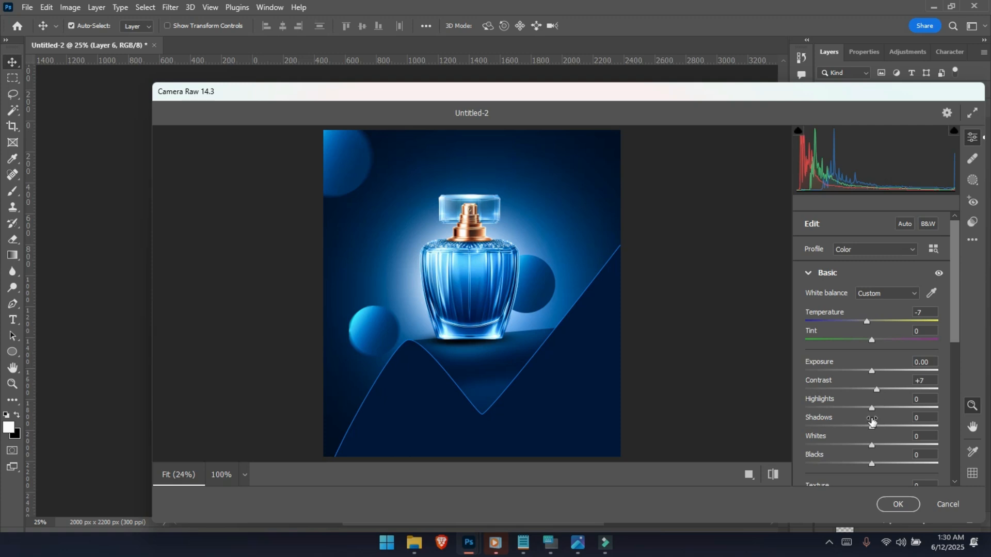
pyautogui.moveTo(871, 430); pyautogui.dragTo(869, 433)
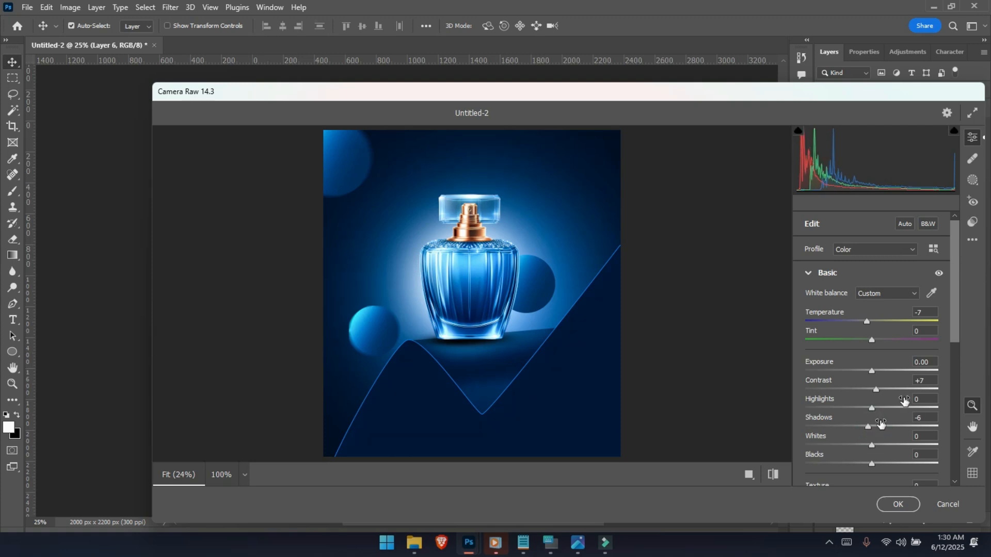
# - Set whites to +12, blacks to -7, texture to +7 and clarity to +8, and apply the Camera Raw adjustments
pyautogui.moveTo(955, 334); pyautogui.dragTo(878, 434)
pyautogui.click(873, 434)
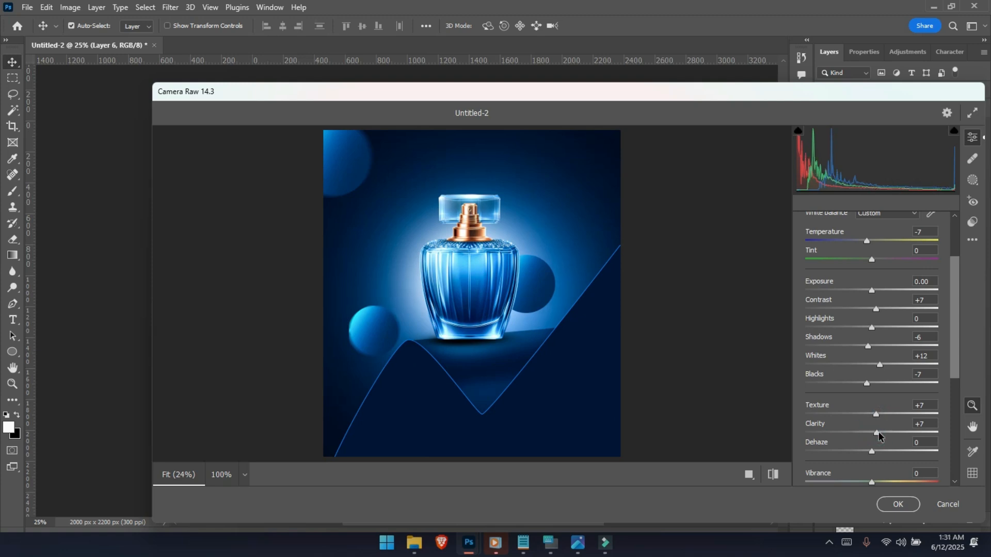
pyautogui.moveTo(953, 375); pyautogui.dragTo(954, 398)
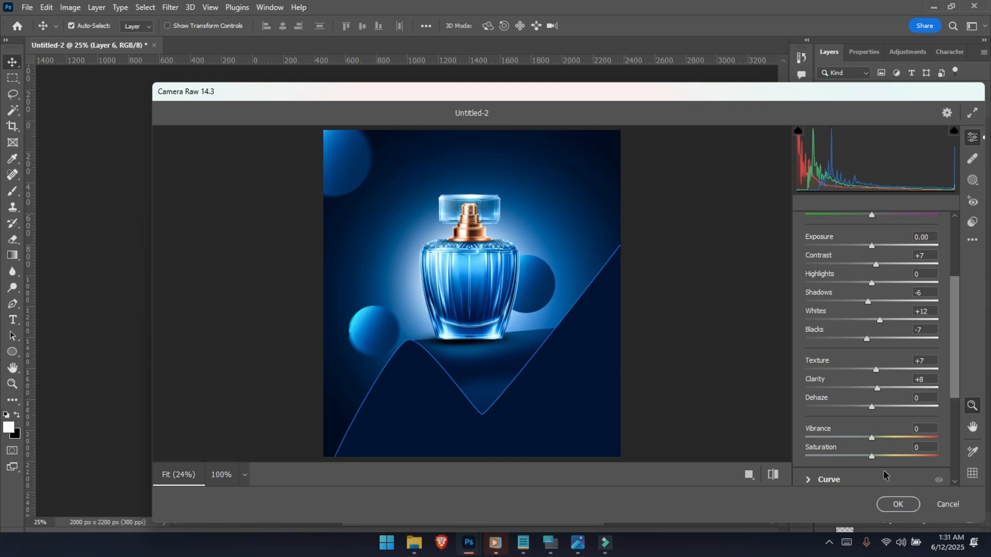
pyautogui.click(891, 504)
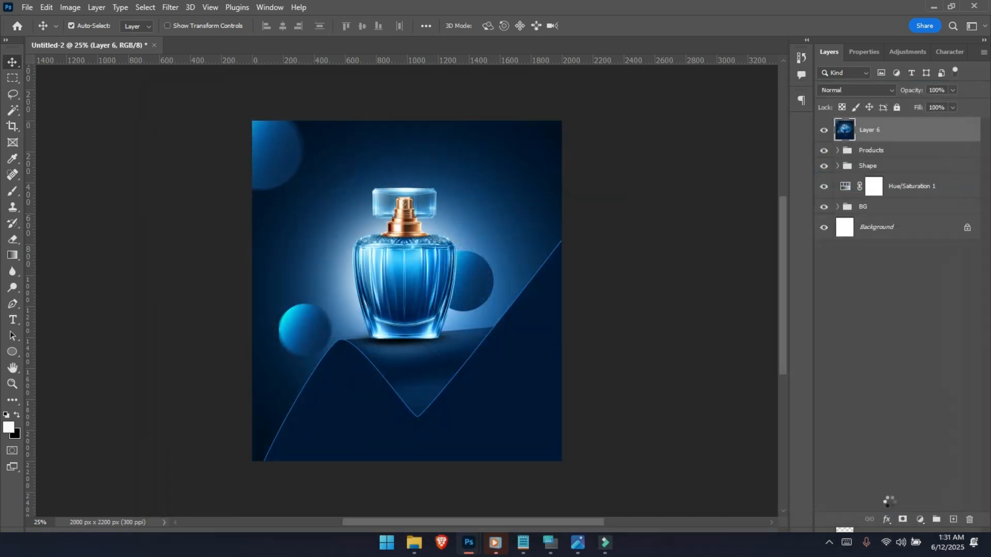